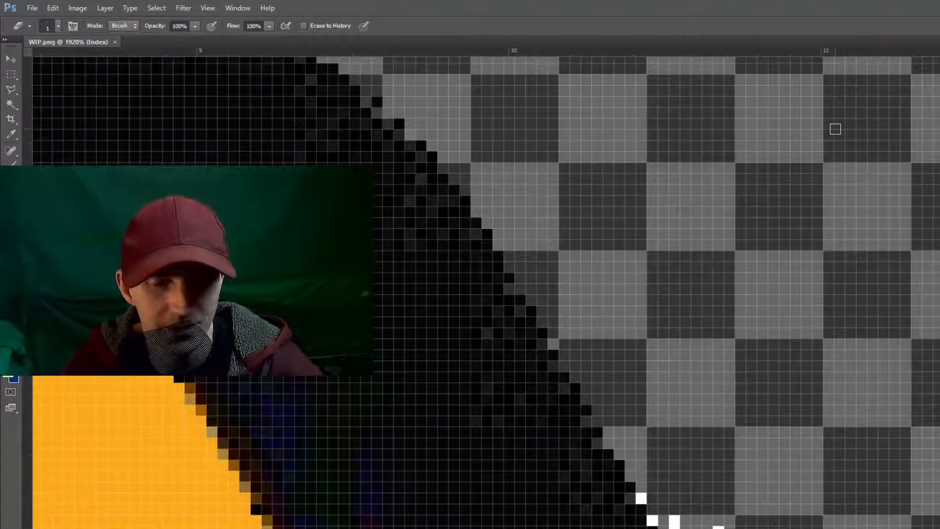
# - Erase the cluster of stray white pixels beside the outer right edge of the black triangle border, using a 1-pixel eraser
pyautogui.press('z')
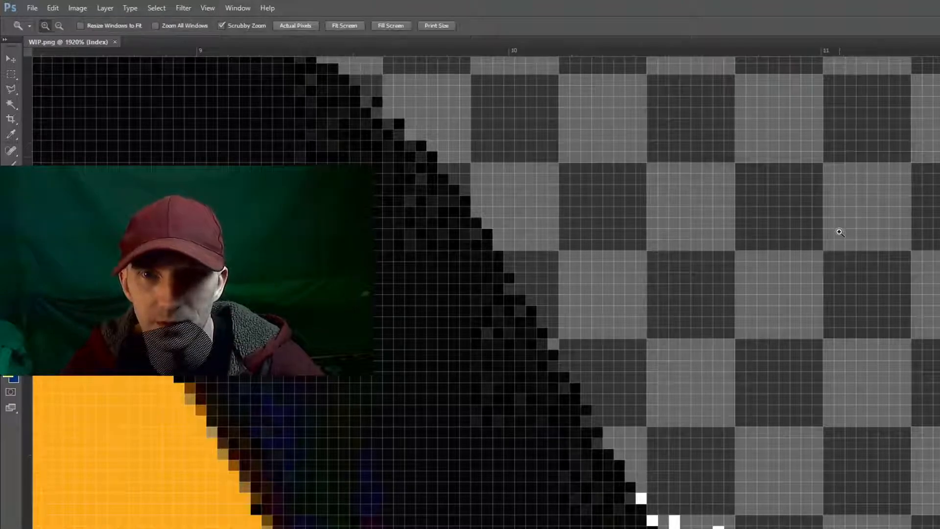
pyautogui.moveTo(837, 229); pyautogui.dragTo(724, 245)
pyautogui.press('e')
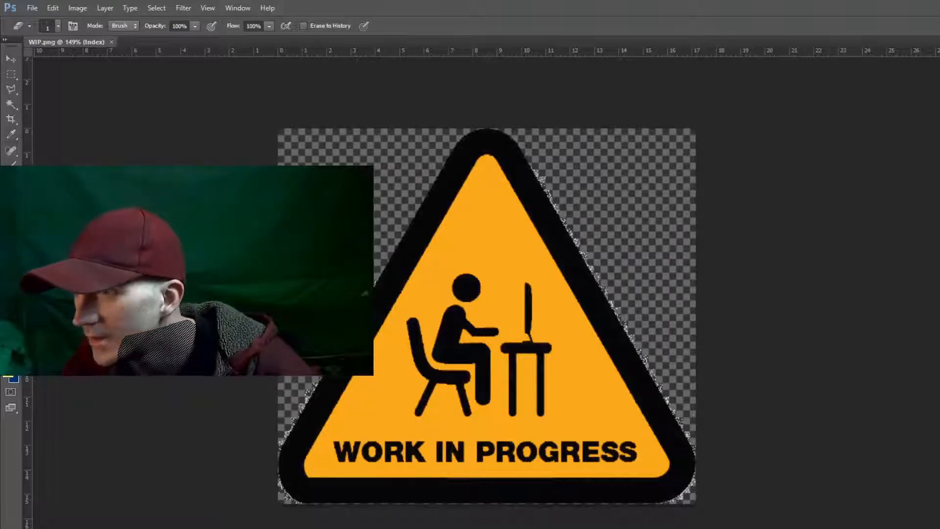
pyautogui.moveTo(939, 212); pyautogui.dragTo(939, 63)
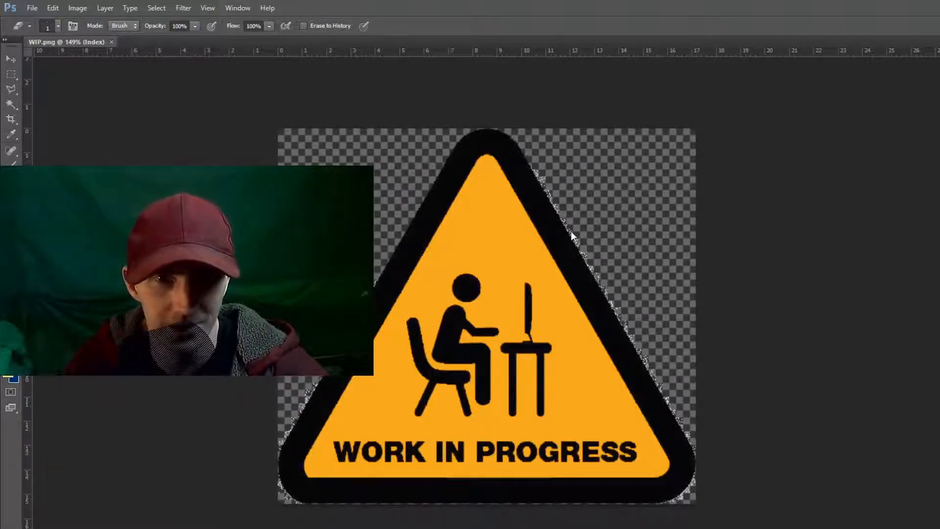
pyautogui.press('z')
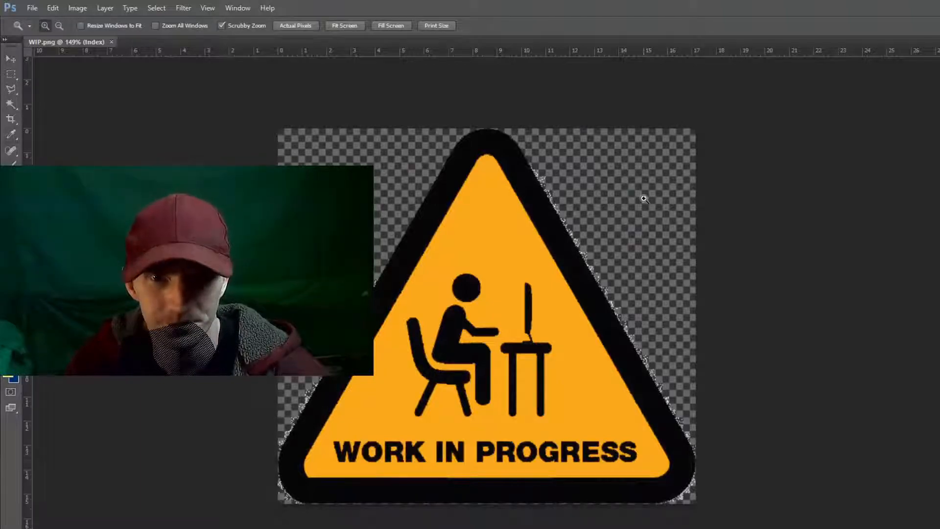
pyautogui.moveTo(602, 242)
pyautogui.mouseDown()
pyautogui.moveTo(759, 202)
pyautogui.moveTo(736, 212)
pyautogui.mouseUp()
pyautogui.press('e')
pyautogui.moveTo(441, 298)
pyautogui.mouseDown()
pyautogui.moveTo(701, 275)
pyautogui.moveTo(760, 258)
pyautogui.mouseUp()
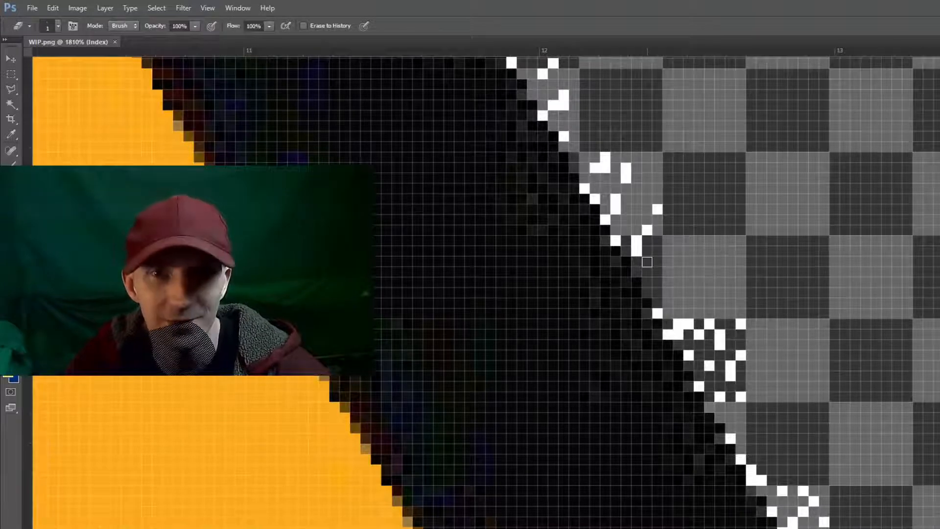
pyautogui.moveTo(647, 262)
pyautogui.mouseDown()
pyautogui.moveTo(631, 203)
pyautogui.moveTo(667, 226)
pyautogui.moveTo(655, 222)
pyautogui.moveTo(652, 232)
pyautogui.moveTo(602, 141)
pyautogui.moveTo(614, 184)
pyautogui.moveTo(596, 171)
pyautogui.moveTo(626, 220)
pyautogui.moveTo(602, 180)
pyautogui.moveTo(588, 186)
pyautogui.moveTo(609, 216)
pyautogui.mouseUp()
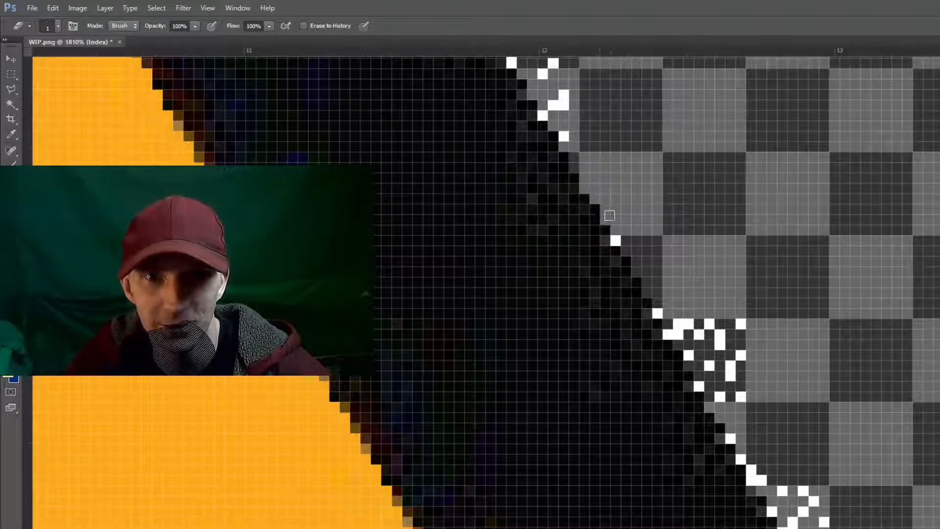
pyautogui.click(616, 239)
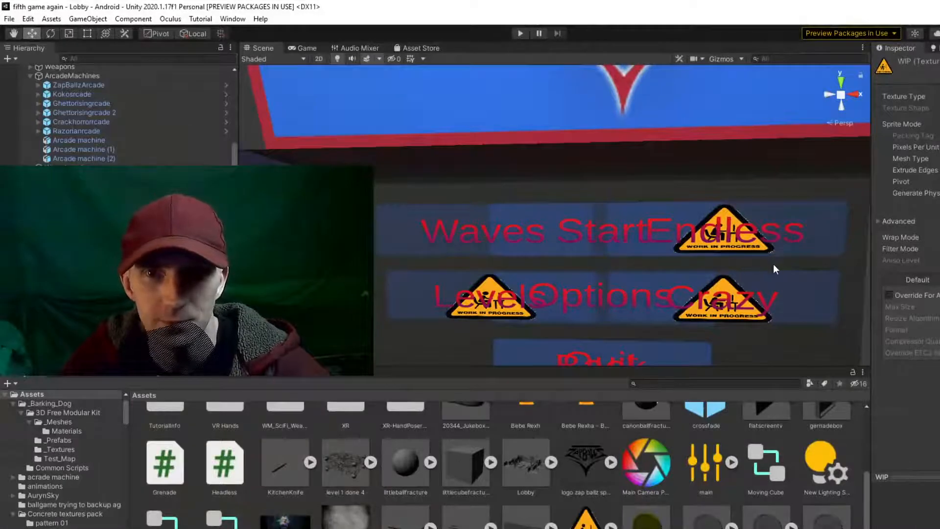
# - In Unity's Scene view, examine the edges of the Work in Progress signs on the ZapBalls arcade machine's menu, close up and from a distance
pyautogui.moveTo(759, 267); pyautogui.dragTo(692, 148)
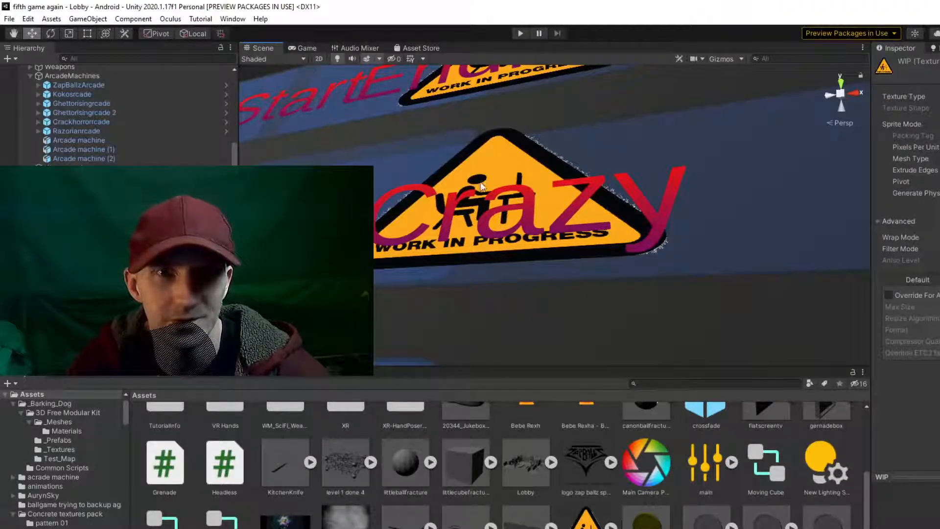
pyautogui.moveTo(481, 185); pyautogui.dragTo(520, 300)
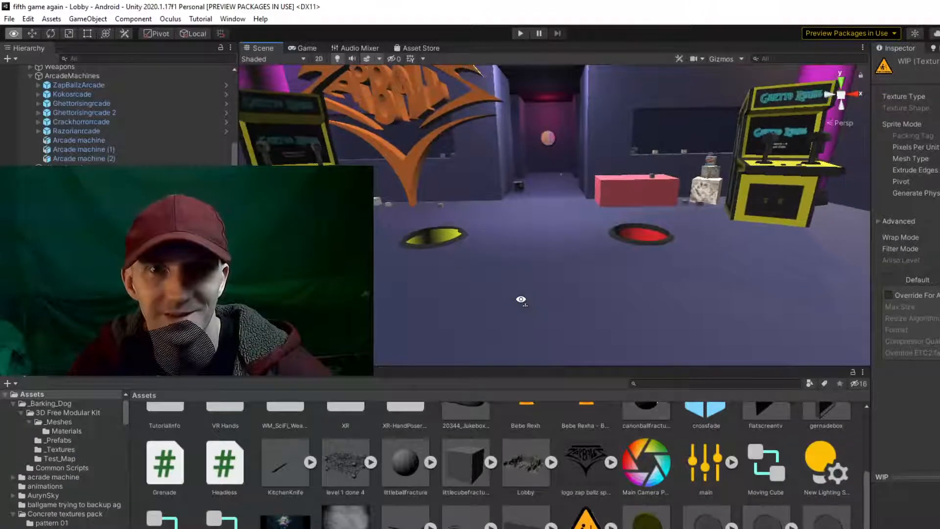
pyautogui.press('s')
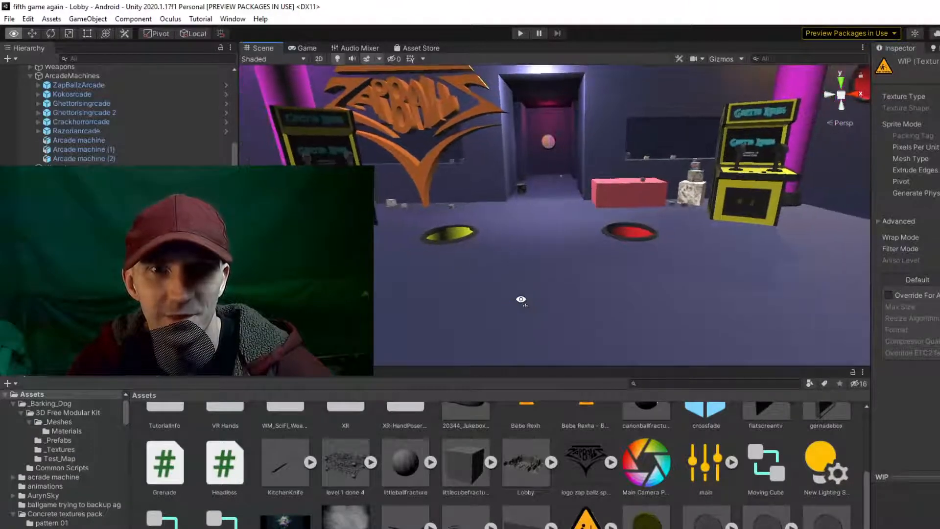
pyautogui.press('s')
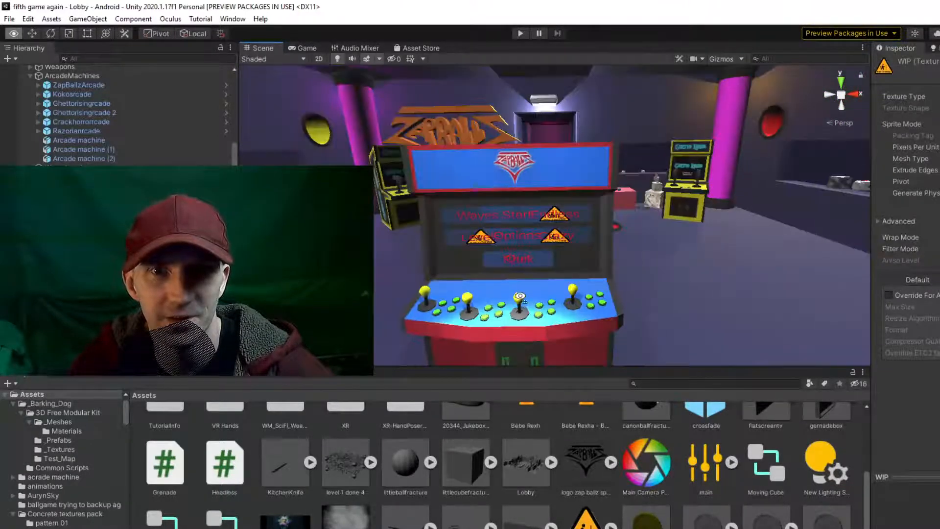
pyautogui.moveTo(521, 299); pyautogui.dragTo(523, 293)
pyautogui.press('w')
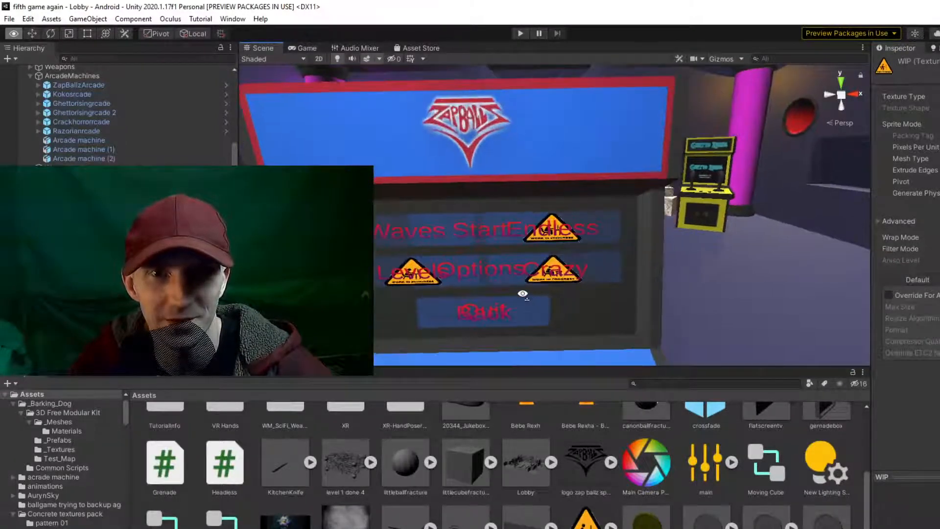
pyautogui.press('w')
pyautogui.press('s')
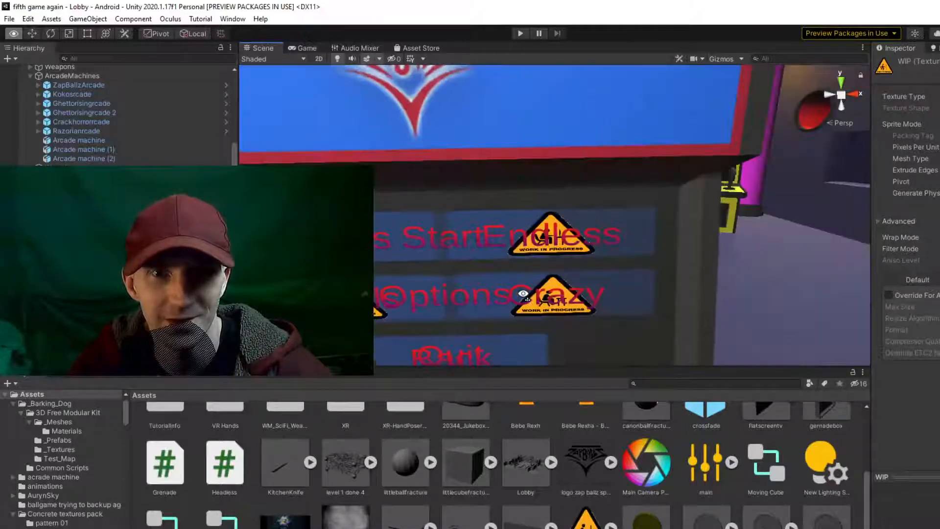
pyautogui.press('w')
pyautogui.press('w')
pyautogui.moveTo(522, 294); pyautogui.dragTo(515, 299)
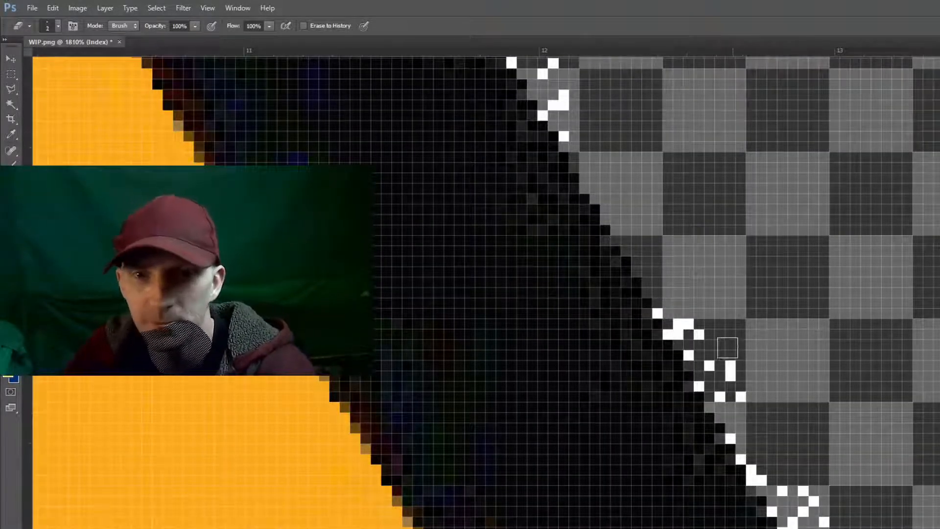
# - In Photoshop, erase the next two clusters of white pixels down the triangle's right border, using eraser sizes up to 3
pyautogui.moveTo(715, 322)
pyautogui.mouseDown()
pyautogui.moveTo(687, 300)
pyautogui.moveTo(753, 393)
pyautogui.mouseUp()
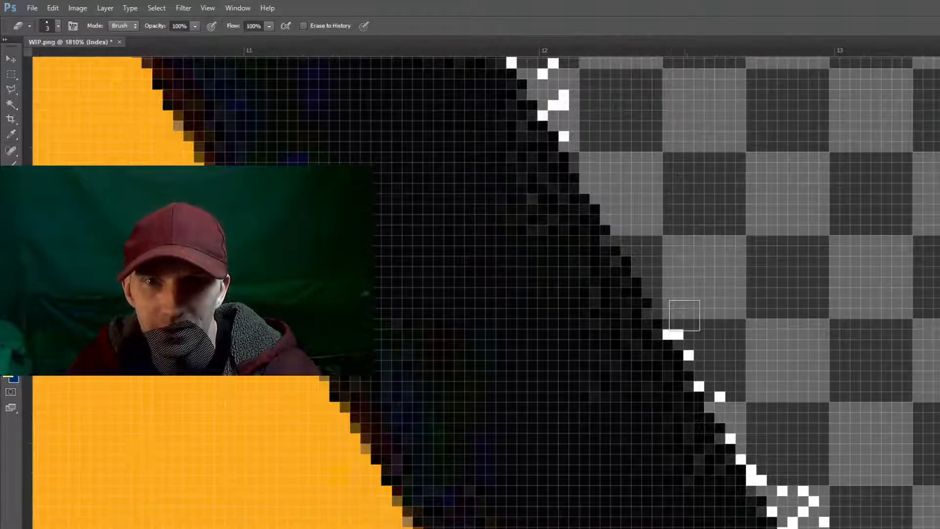
pyautogui.click(681, 320)
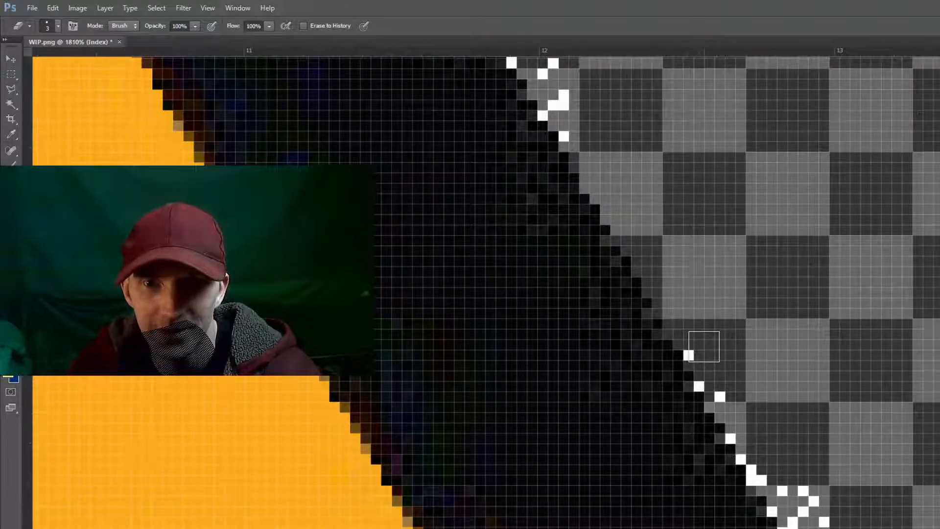
pyautogui.click(701, 350)
pyautogui.click(730, 385)
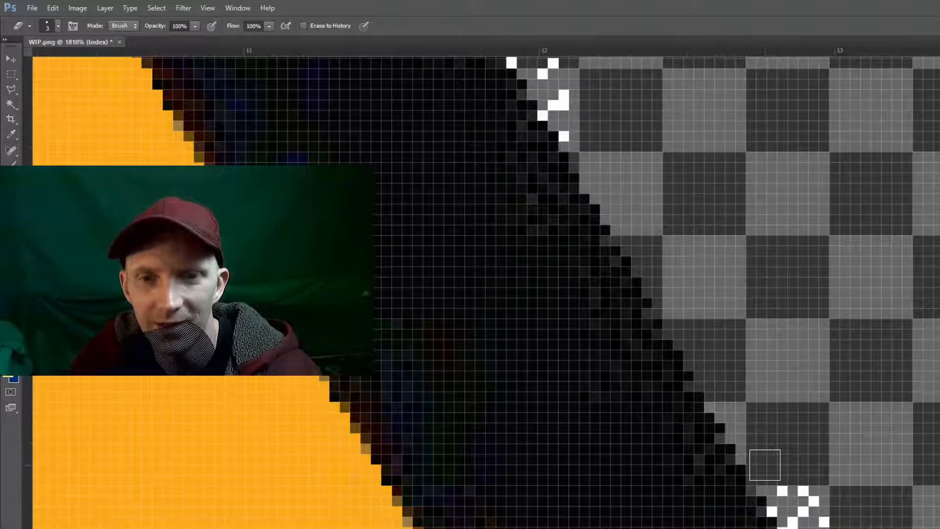
pyautogui.moveTo(787, 470)
pyautogui.mouseDown()
pyautogui.moveTo(815, 480)
pyautogui.moveTo(808, 509)
pyautogui.moveTo(816, 498)
pyautogui.mouseUp()
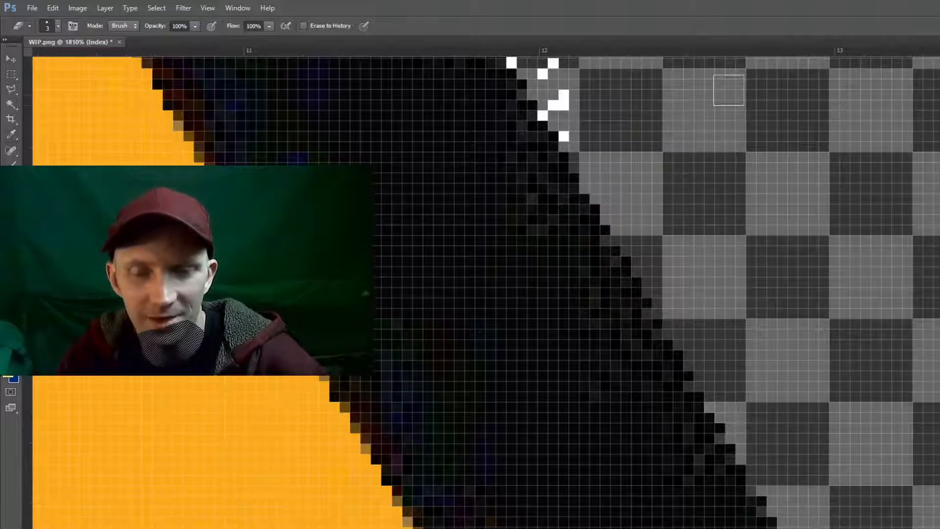
# - Erase the cluster of white pixels further up the triangle's right border with the size 3 eraser
pyautogui.moveTo(618, 136)
pyautogui.mouseDown()
pyautogui.moveTo(762, 309)
pyautogui.moveTo(751, 416)
pyautogui.mouseUp()
pyautogui.moveTo(619, 197)
pyautogui.mouseDown()
pyautogui.moveTo(630, 232)
pyautogui.moveTo(613, 220)
pyautogui.moveTo(595, 177)
pyautogui.mouseUp()
pyautogui.moveTo(641, 265)
pyautogui.mouseDown()
pyautogui.moveTo(733, 397)
pyautogui.moveTo(710, 347)
pyautogui.moveTo(698, 333)
pyautogui.moveTo(719, 420)
pyautogui.moveTo(701, 376)
pyautogui.mouseUp()
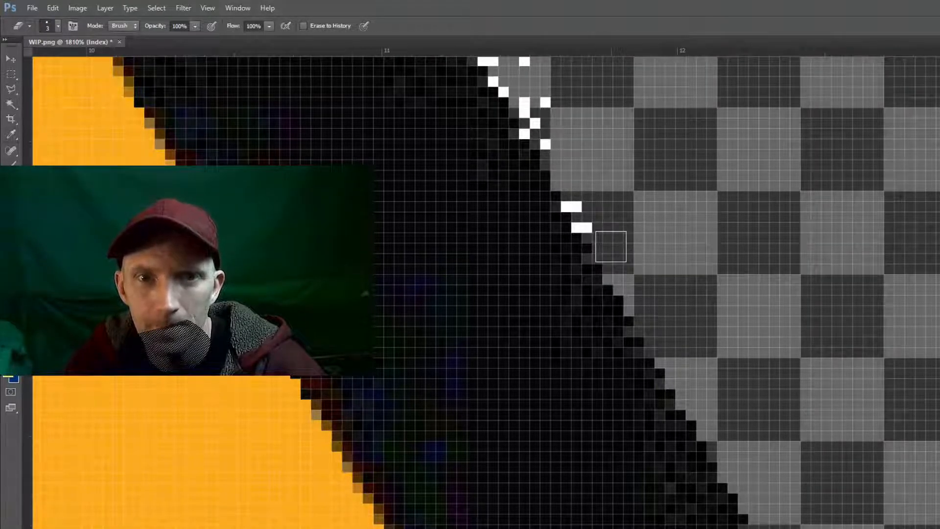
# - Switch to Unity, look over the sign and arcade machine, then run the Lobby scene and show it in the Scene view
pyautogui.hotkey('alt', 'Tab')
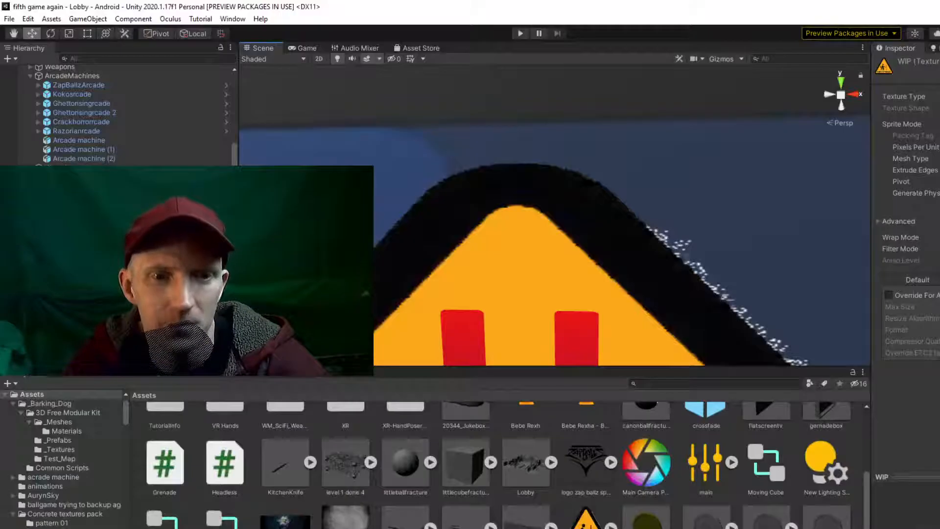
pyautogui.rightClick(576, 238)
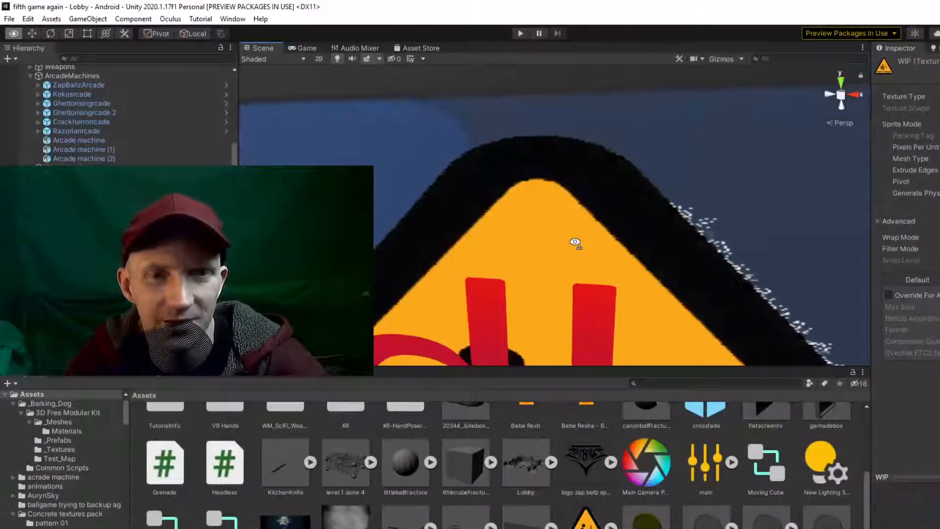
pyautogui.press('s')
pyautogui.press('s')
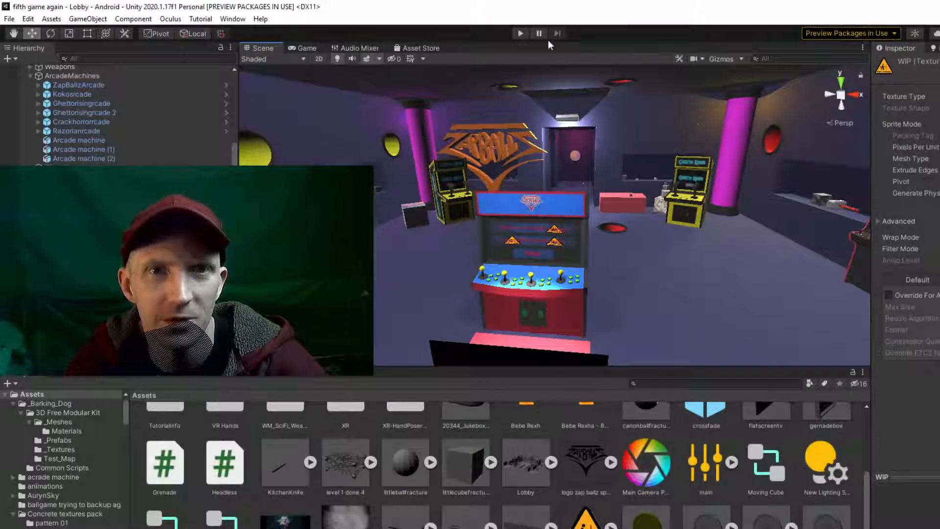
pyautogui.click(521, 33)
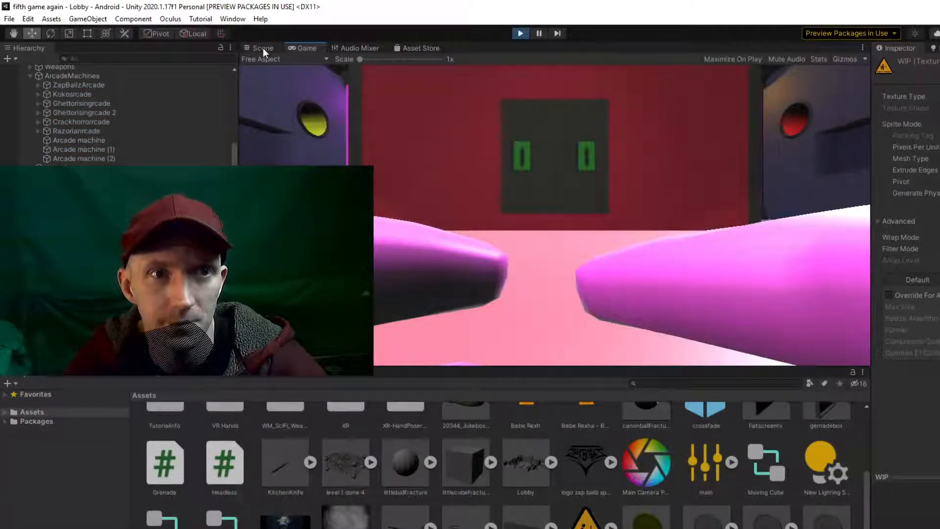
pyautogui.click(262, 48)
# - Fly through the running lobby to examine its corridors, pipes, ZapBalls logo and arcade machines, then stop play mode
pyautogui.moveTo(491, 289); pyautogui.dragTo(719, 212)
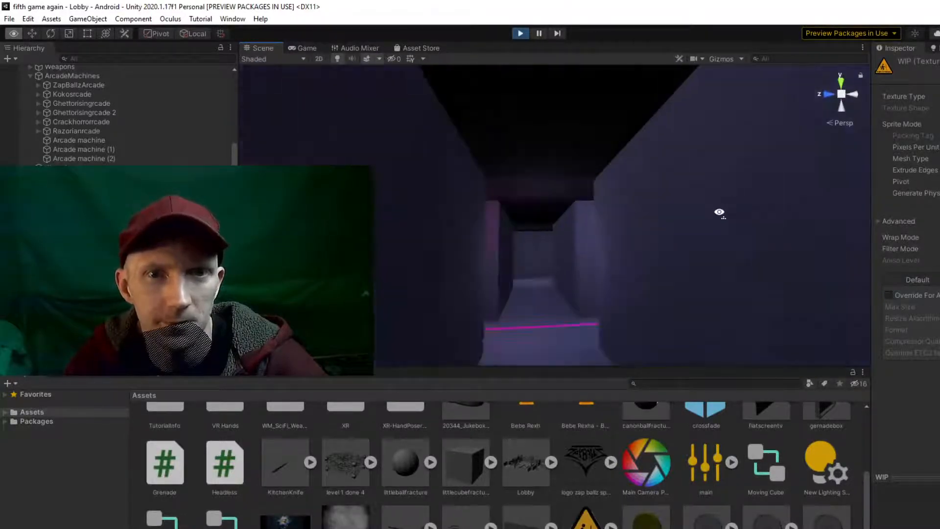
pyautogui.moveTo(812, 227); pyautogui.dragTo(900, 226)
pyautogui.moveTo(146, 206); pyautogui.dragTo(168, 405)
pyautogui.press('s')
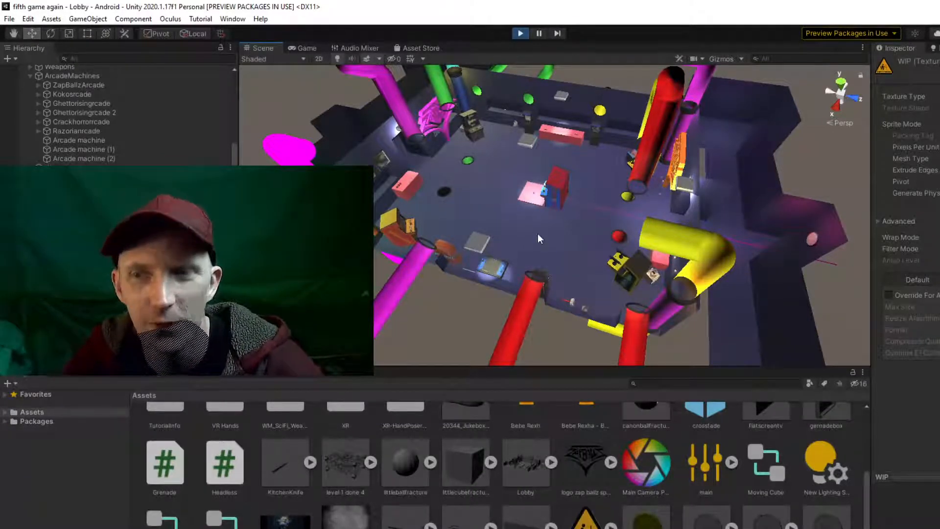
pyautogui.moveTo(555, 239); pyautogui.dragTo(370, 60)
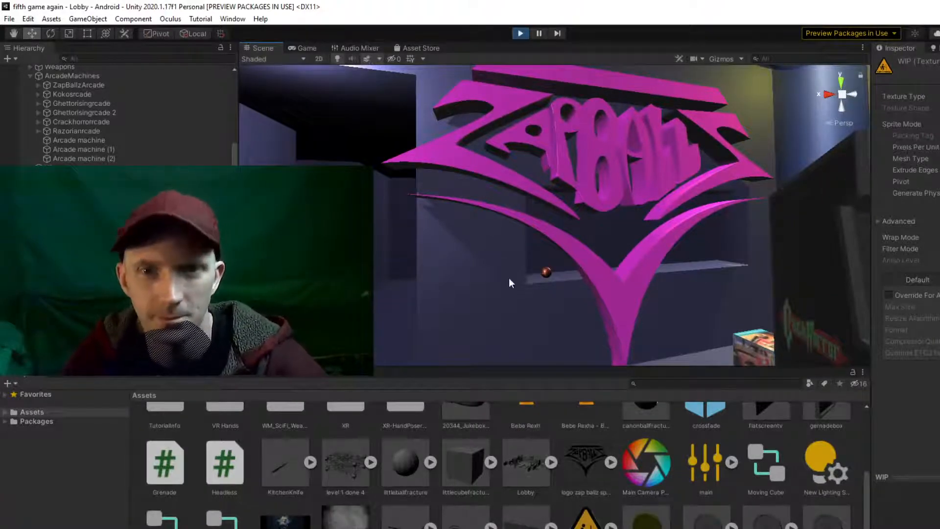
pyautogui.moveTo(439, 305); pyautogui.dragTo(939, 338)
pyautogui.press('w')
pyautogui.press('w')
pyautogui.moveTo(9, 338); pyautogui.dragTo(235, 274)
pyautogui.press('w')
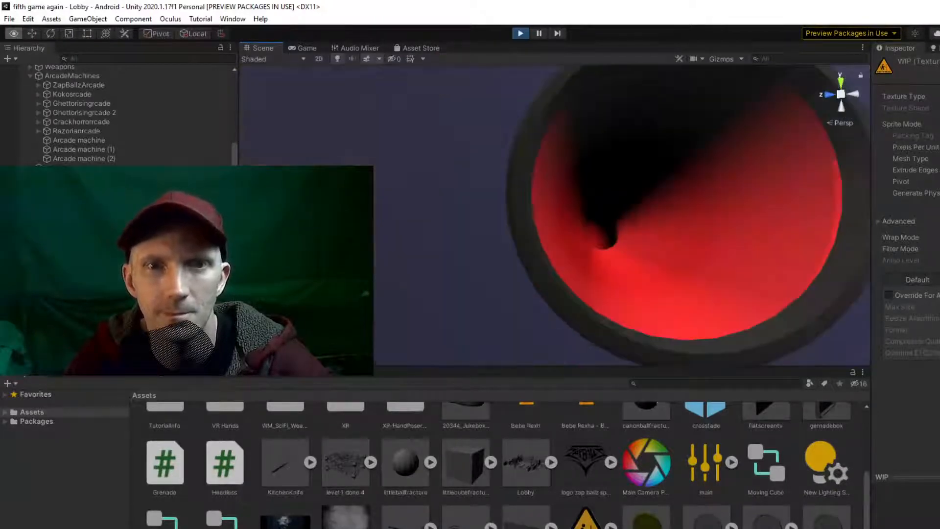
pyautogui.press('s')
pyautogui.moveTo(10, 416); pyautogui.dragTo(123, 355)
pyautogui.press('w')
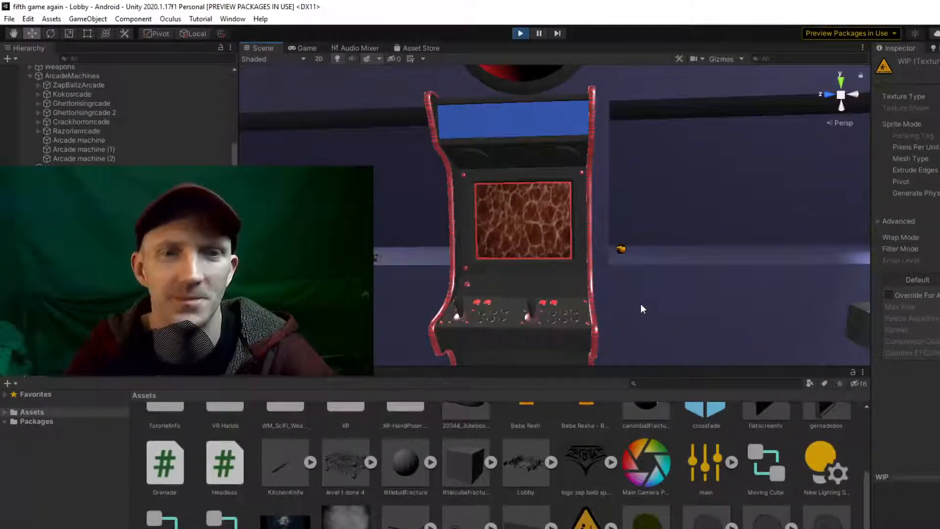
pyautogui.click(520, 34)
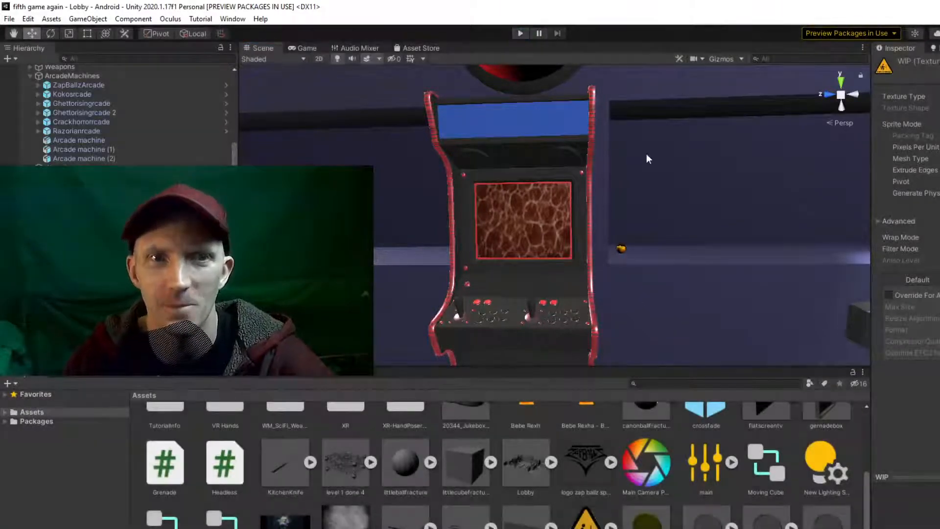
# - Inspect the red-trimmed arcade machine and look across the lobby towards the jukebox and the brown arcade machine
pyautogui.press('w')
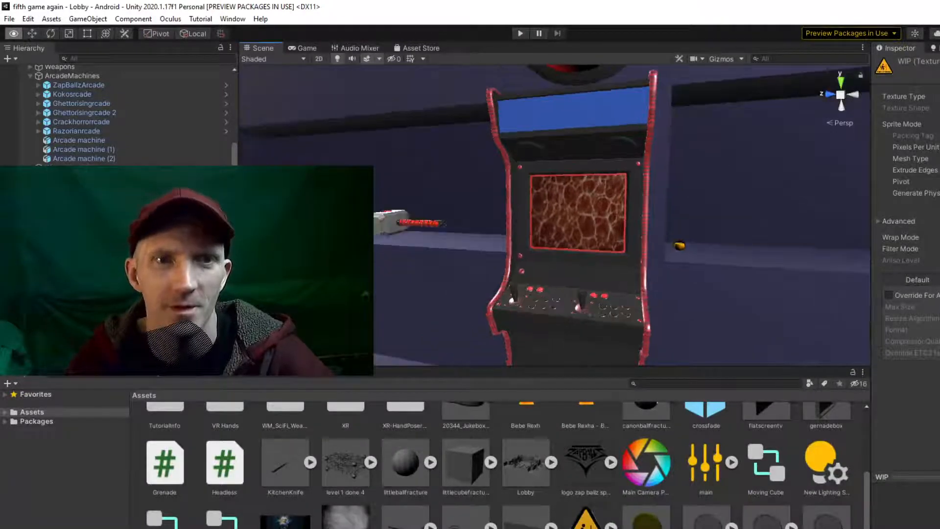
pyautogui.press('s')
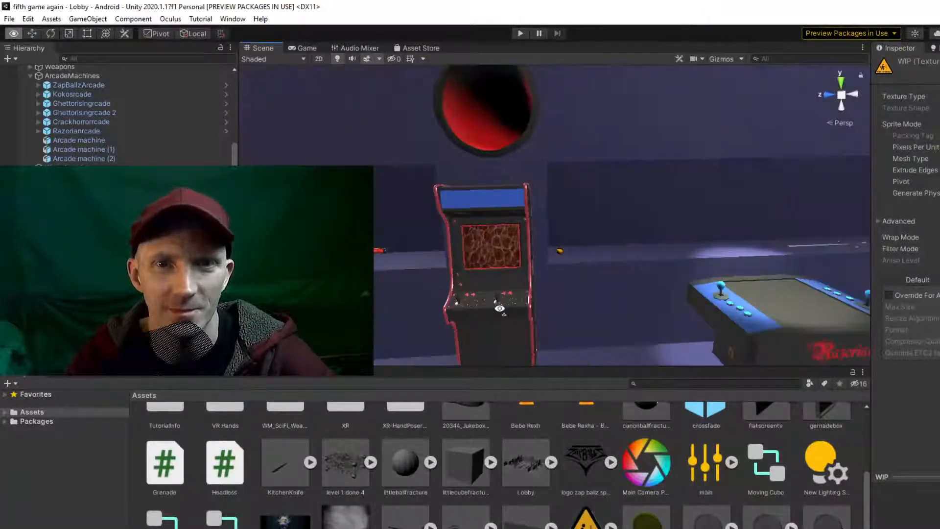
pyautogui.moveTo(499, 308); pyautogui.dragTo(762, 309)
pyautogui.press('w')
pyautogui.moveTo(704, 290); pyautogui.dragTo(604, 264)
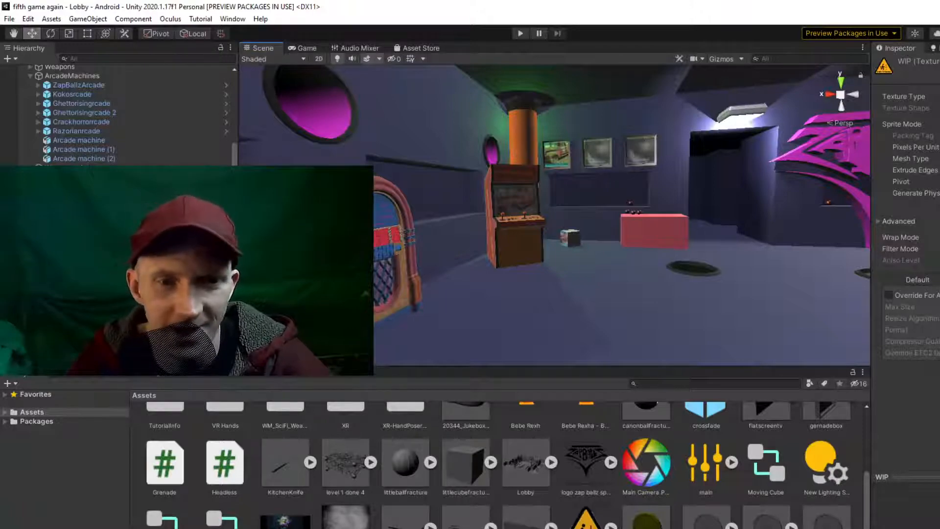
# - Switch to Photoshop and erase the stray white pixels along the triangle's right border between ruler marks 10 and 12
pyautogui.click(438, 527)
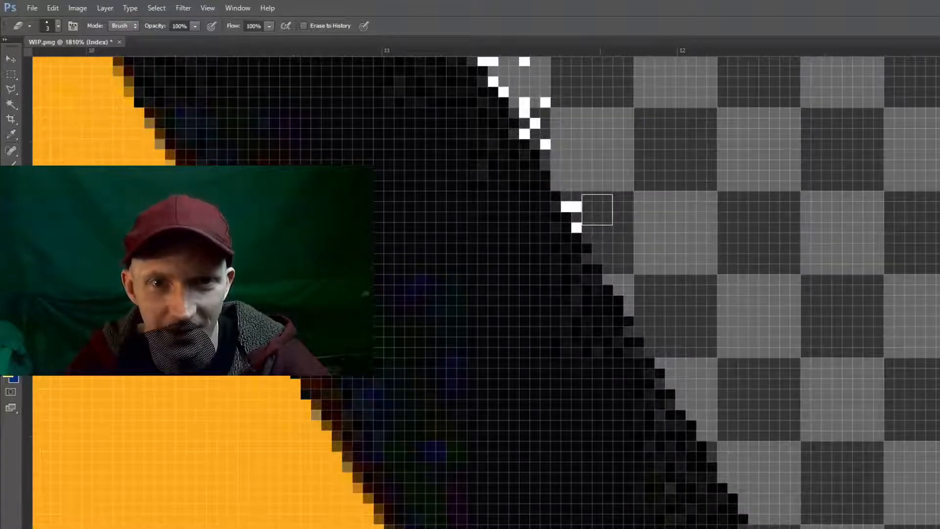
pyautogui.moveTo(594, 210)
pyautogui.mouseDown()
pyautogui.moveTo(582, 181)
pyautogui.moveTo(601, 169)
pyautogui.moveTo(740, 523)
pyautogui.moveTo(714, 489)
pyautogui.mouseUp()
pyautogui.moveTo(632, 411)
pyautogui.mouseDown()
pyautogui.moveTo(650, 415)
pyautogui.moveTo(677, 460)
pyautogui.moveTo(664, 440)
pyautogui.moveTo(650, 442)
pyautogui.moveTo(650, 358)
pyautogui.moveTo(650, 367)
pyautogui.moveTo(613, 348)
pyautogui.moveTo(627, 400)
pyautogui.moveTo(591, 319)
pyautogui.moveTo(577, 315)
pyautogui.moveTo(565, 290)
pyautogui.moveTo(567, 299)
pyautogui.moveTo(579, 257)
pyautogui.moveTo(571, 265)
pyautogui.moveTo(553, 244)
pyautogui.moveTo(502, 159)
pyautogui.moveTo(531, 206)
pyautogui.moveTo(534, 240)
pyautogui.moveTo(483, 119)
pyautogui.moveTo(460, 116)
pyautogui.moveTo(449, 98)
pyautogui.mouseUp()
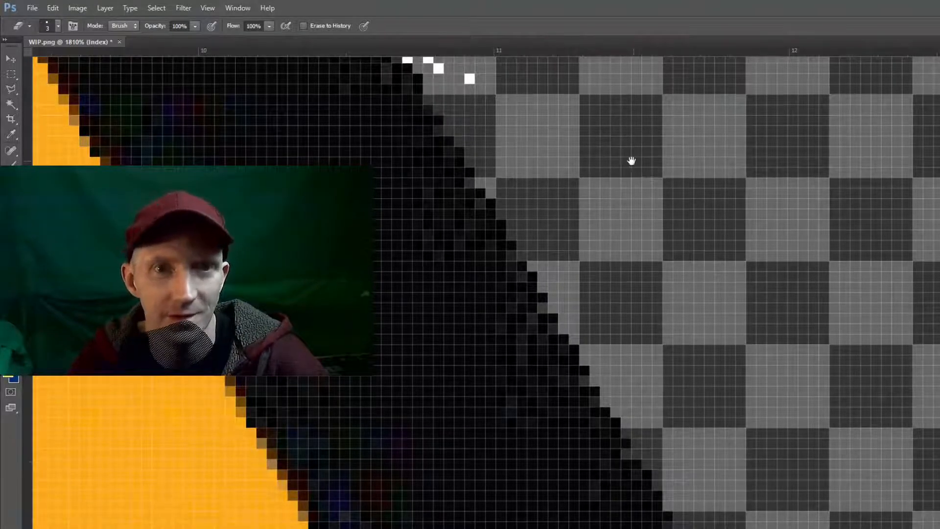
pyautogui.moveTo(631, 161)
pyautogui.mouseDown()
pyautogui.moveTo(692, 335)
pyautogui.moveTo(759, 434)
pyautogui.mouseUp()
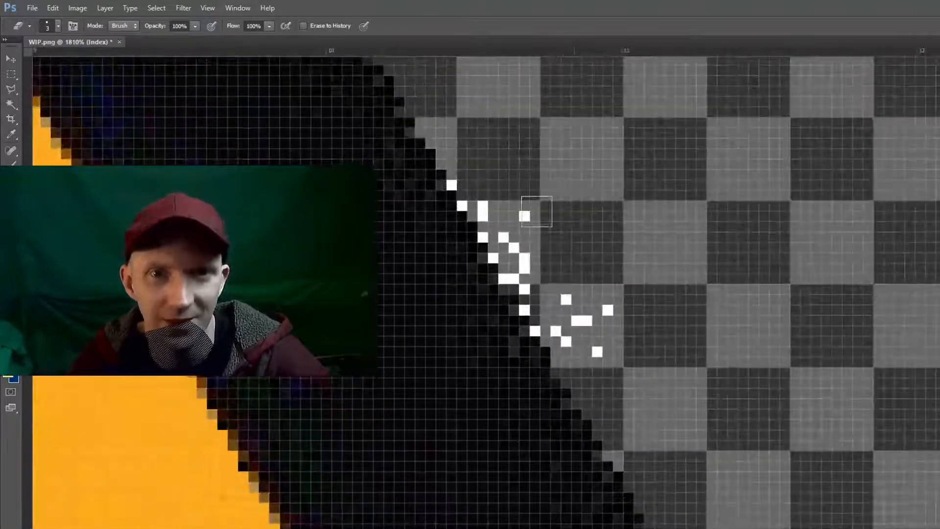
pyautogui.moveTo(536, 211)
pyautogui.mouseDown()
pyautogui.moveTo(502, 190)
pyautogui.moveTo(608, 329)
pyautogui.moveTo(612, 369)
pyautogui.moveTo(560, 314)
pyautogui.moveTo(548, 319)
pyautogui.moveTo(521, 263)
pyautogui.mouseUp()
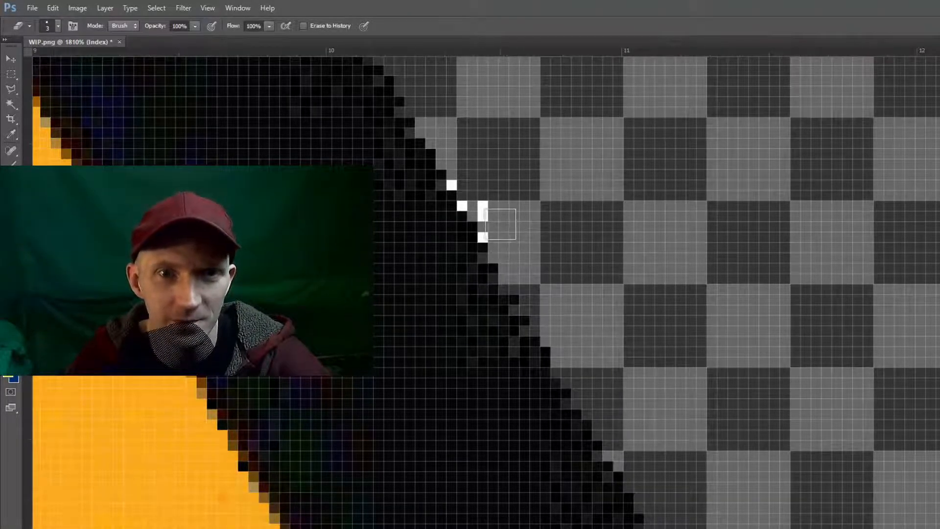
pyautogui.moveTo(495, 225); pyautogui.dragTo(499, 212)
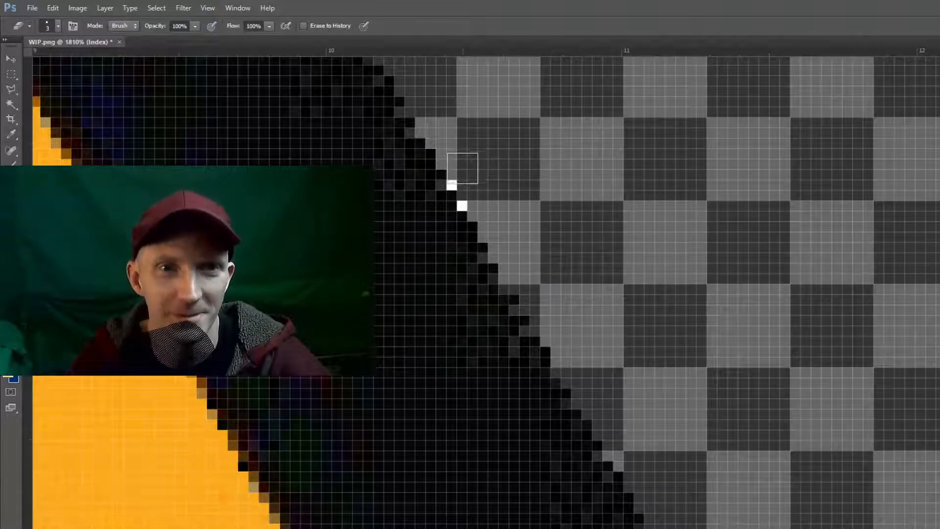
pyautogui.click(465, 169)
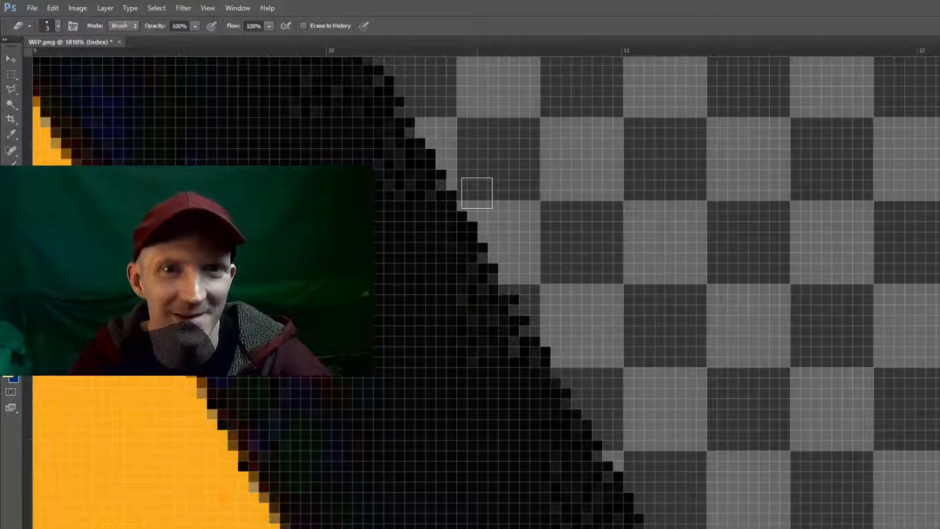
# - Follow the triangle's right border downwards and erase the first stray white pixels near ruler mark 13
pyautogui.moveTo(507, 140); pyautogui.dragTo(322, 113)
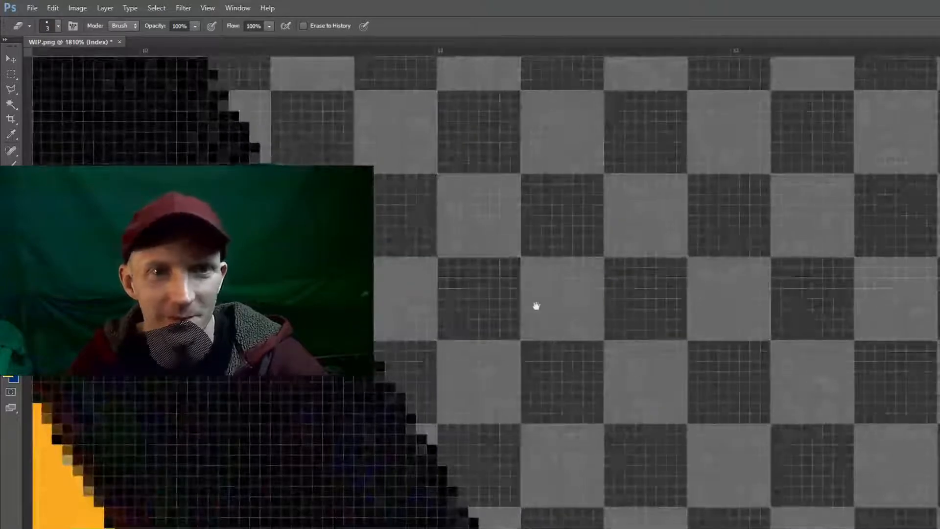
pyautogui.moveTo(623, 413); pyautogui.dragTo(416, 1)
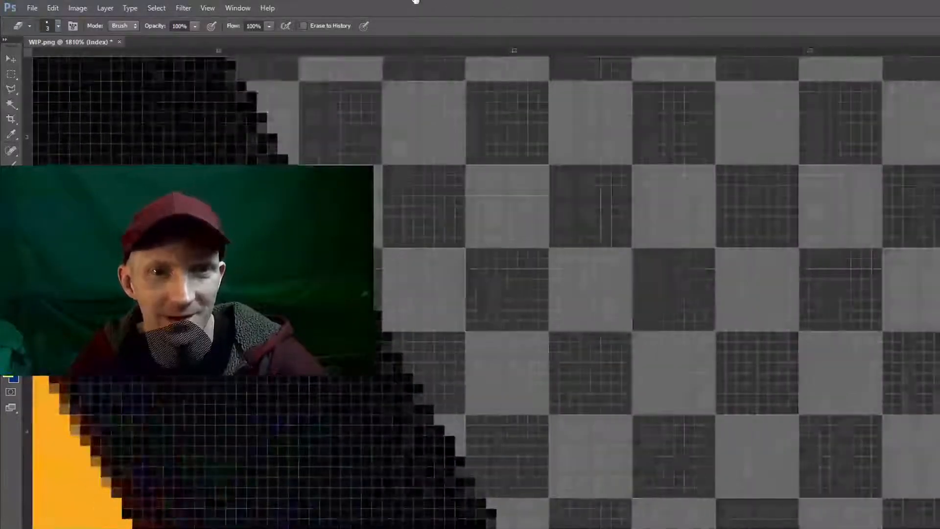
pyautogui.moveTo(670, 439); pyautogui.dragTo(558, 184)
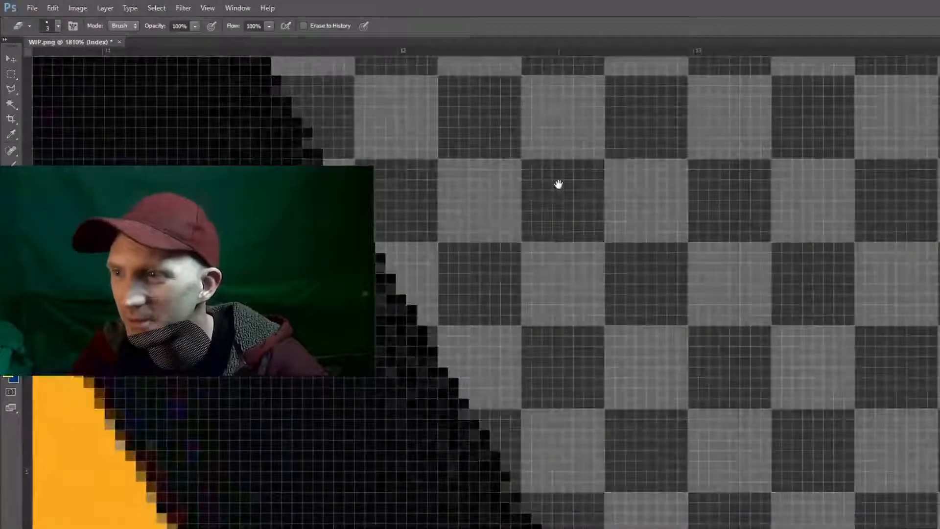
pyautogui.moveTo(704, 496)
pyautogui.mouseDown()
pyautogui.moveTo(516, 100)
pyautogui.moveTo(522, 69)
pyautogui.mouseUp()
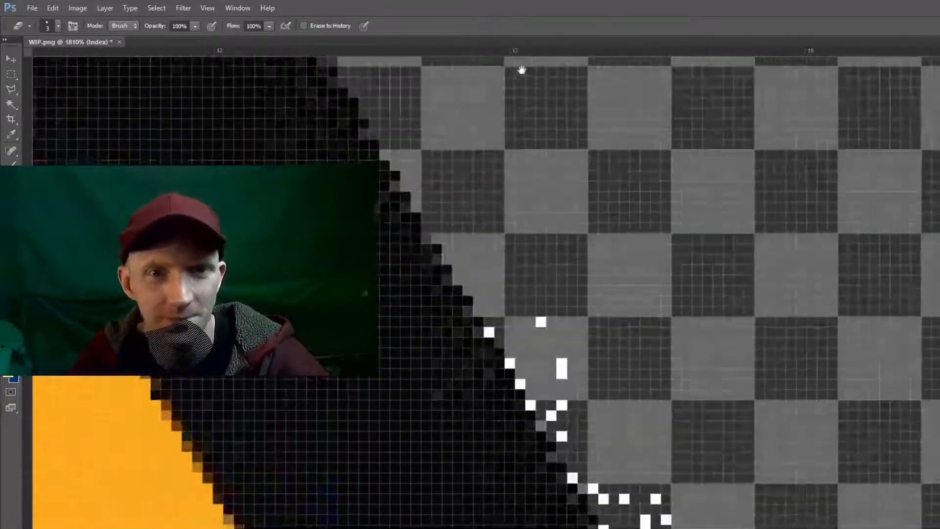
pyautogui.moveTo(551, 311)
pyautogui.mouseDown()
pyautogui.moveTo(578, 401)
pyautogui.moveTo(559, 402)
pyautogui.mouseUp()
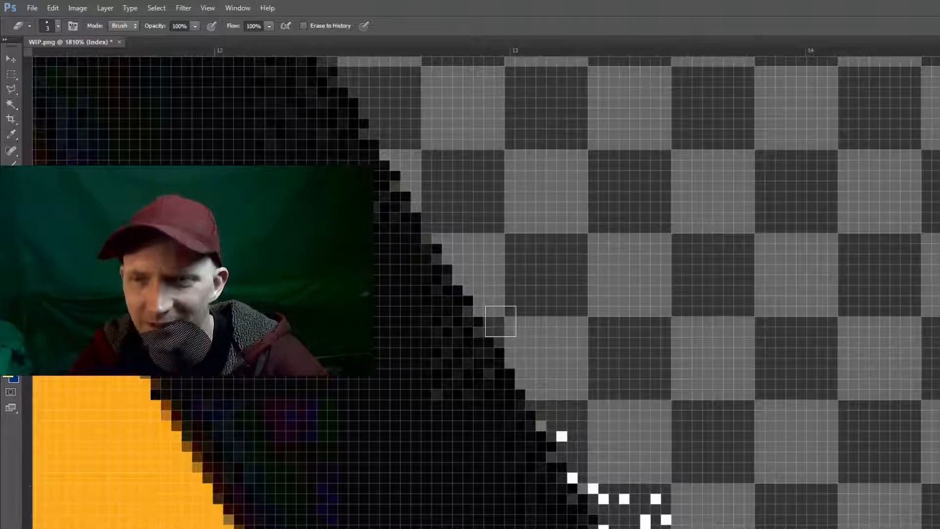
# - Erase the scattered white pixels just past ruler mark 13 on the triangle's right border
pyautogui.moveTo(644, 413); pyautogui.dragTo(477, 172)
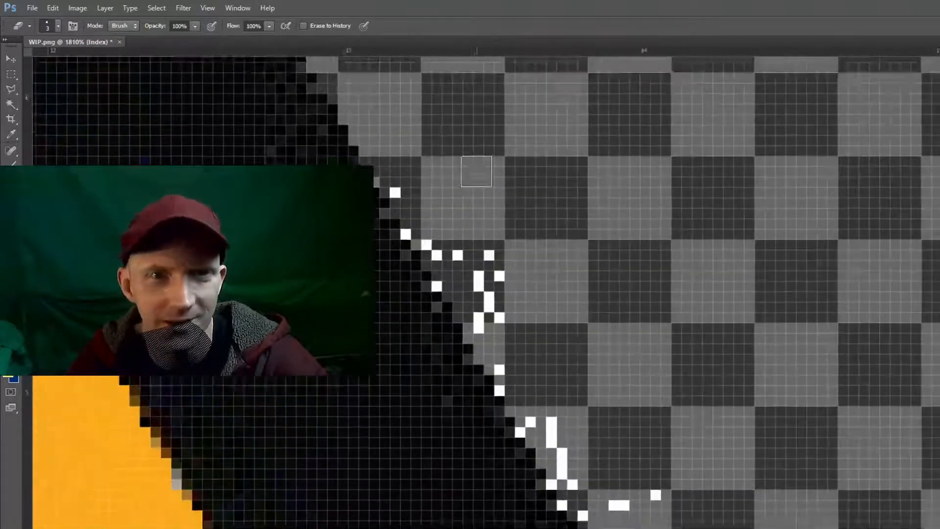
pyautogui.click(404, 183)
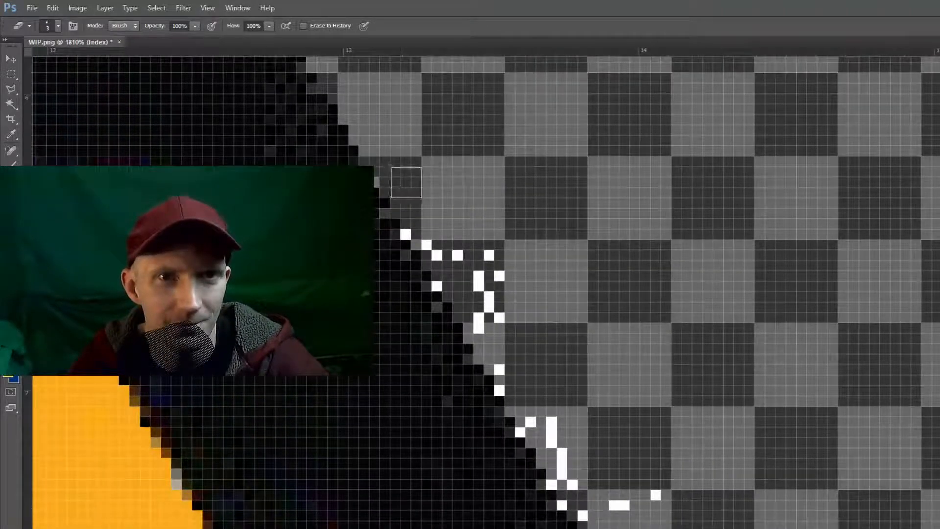
pyautogui.click(419, 223)
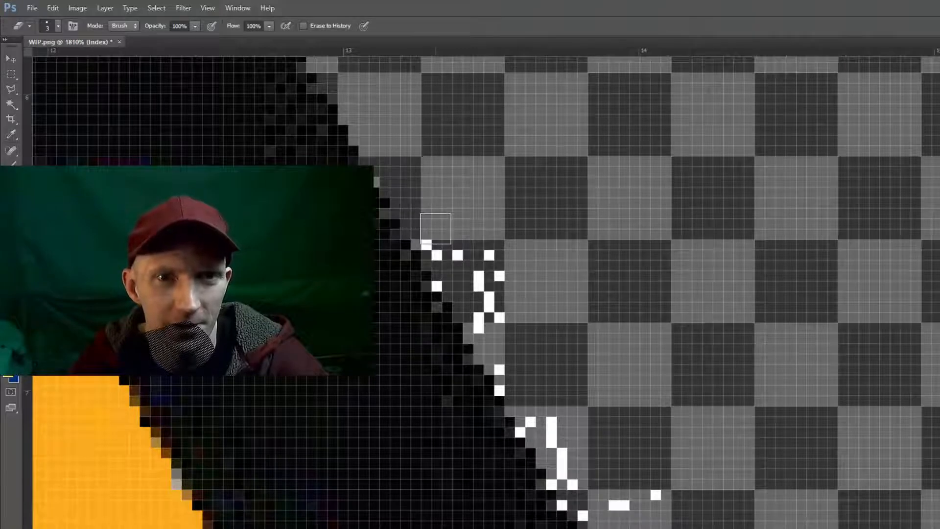
pyautogui.moveTo(434, 224)
pyautogui.mouseDown()
pyautogui.moveTo(449, 244)
pyautogui.moveTo(487, 248)
pyautogui.moveTo(497, 299)
pyautogui.moveTo(489, 319)
pyautogui.moveTo(459, 269)
pyautogui.moveTo(452, 272)
pyautogui.mouseUp()
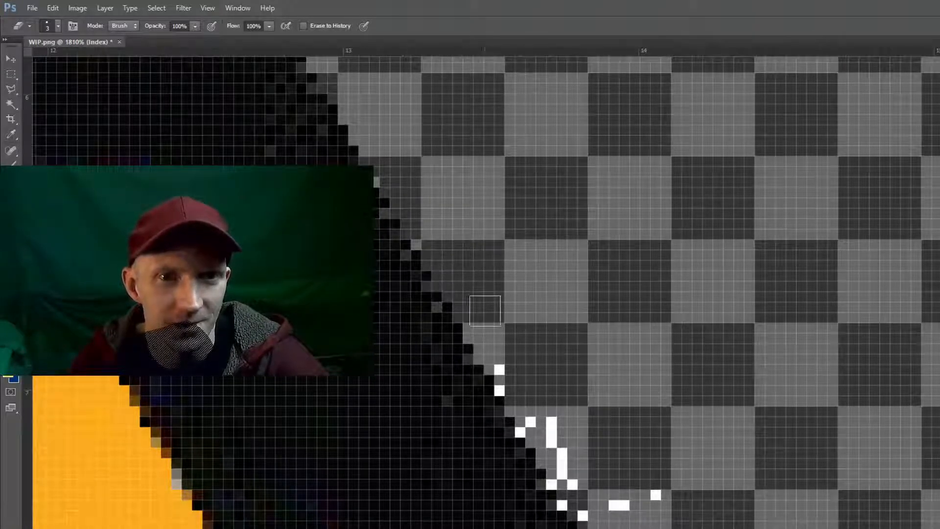
pyautogui.click(510, 357)
# - Erase the white pixels on the triangle's right border from about midway between ruler marks 13 and 14 up to mark 14
pyautogui.moveTo(579, 362); pyautogui.dragTo(499, 186)
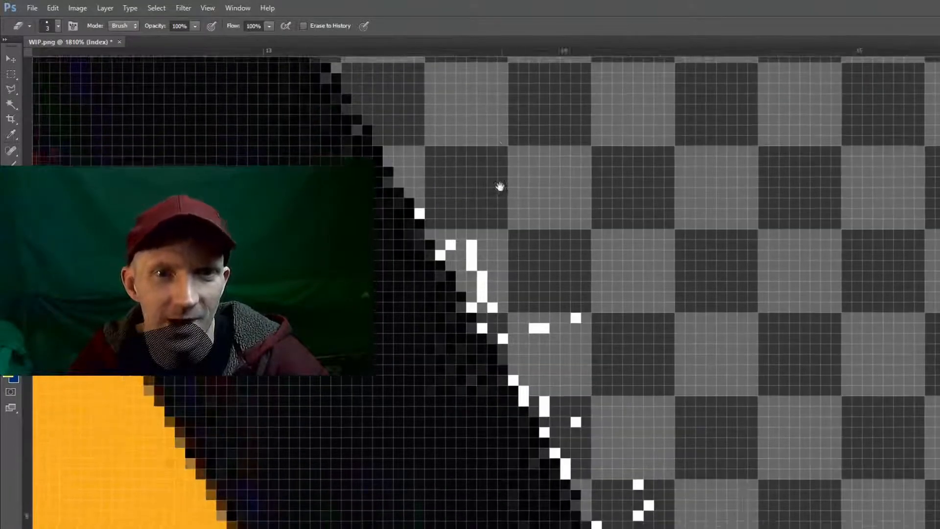
pyautogui.moveTo(431, 186)
pyautogui.mouseDown()
pyautogui.moveTo(456, 222)
pyautogui.moveTo(474, 228)
pyautogui.moveTo(535, 333)
pyautogui.moveTo(601, 295)
pyautogui.mouseUp()
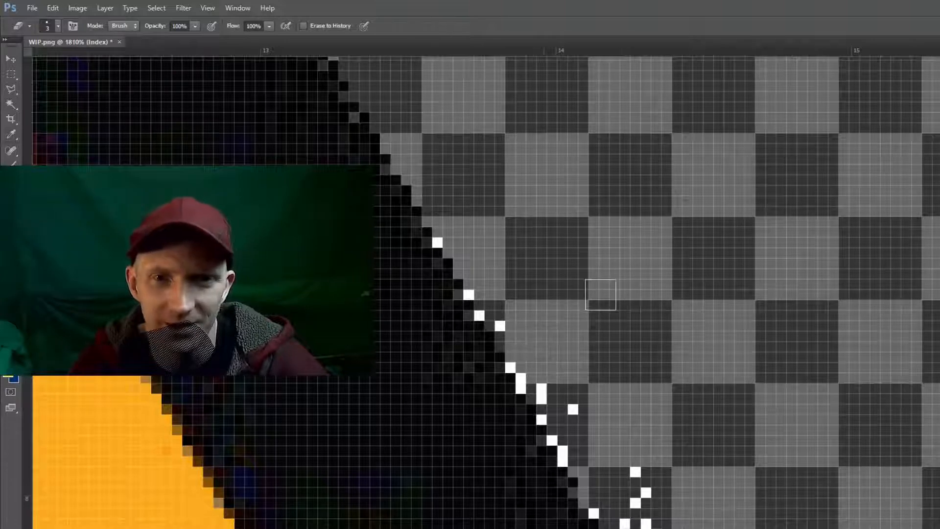
pyautogui.click(514, 314)
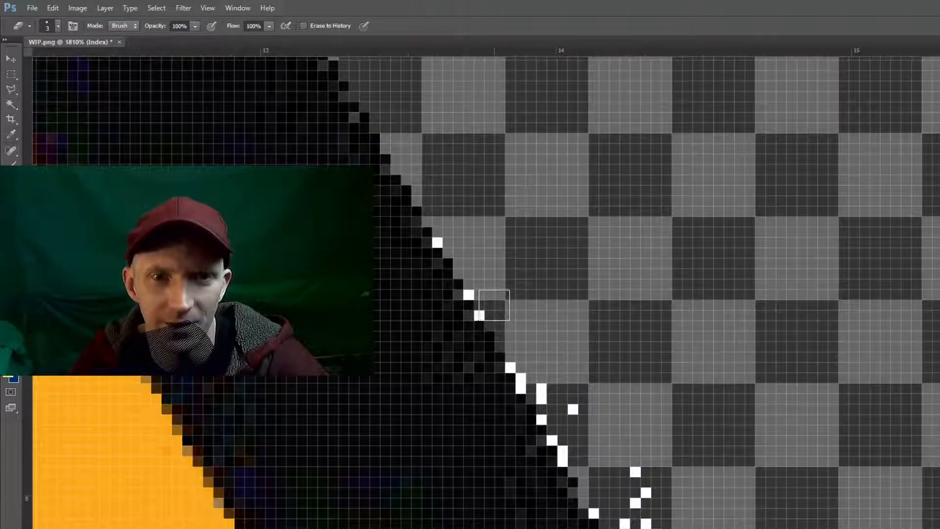
pyautogui.click(494, 303)
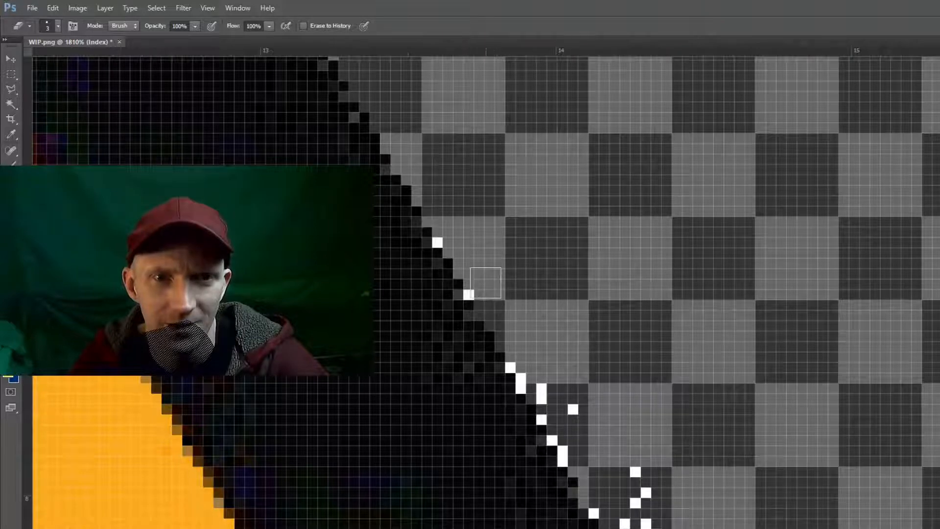
pyautogui.click(481, 283)
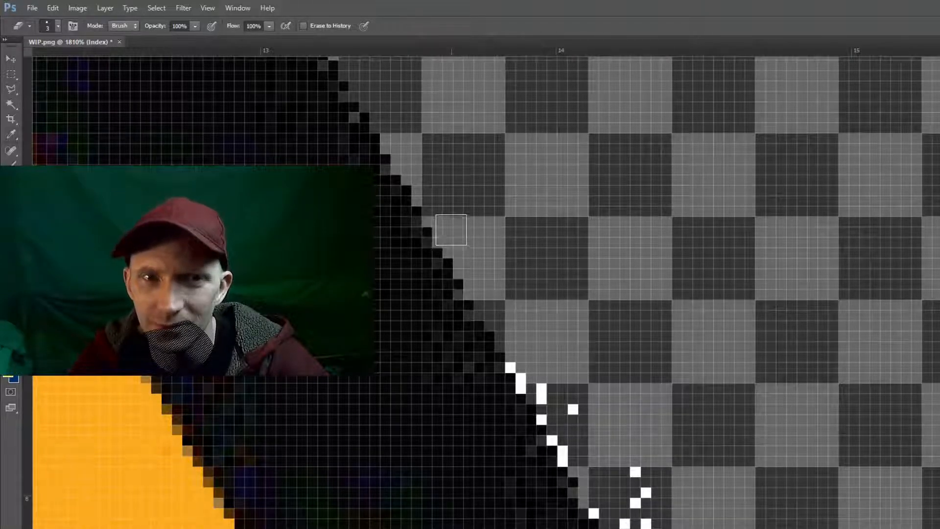
# - Erase the white pixels hugging the triangle's right border around ruler mark 14, including the denser cluster just beyond it
pyautogui.moveTo(582, 407); pyautogui.dragTo(513, 288)
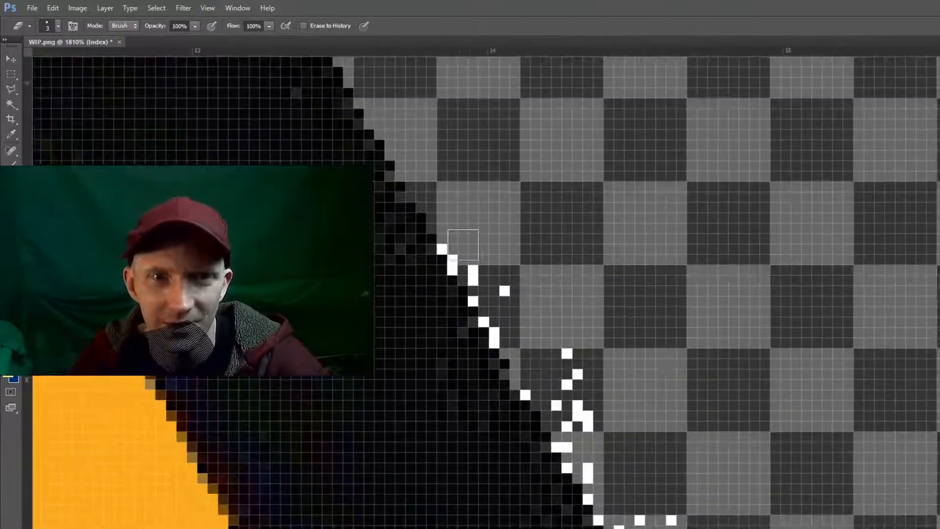
pyautogui.moveTo(453, 257); pyautogui.dragTo(471, 268)
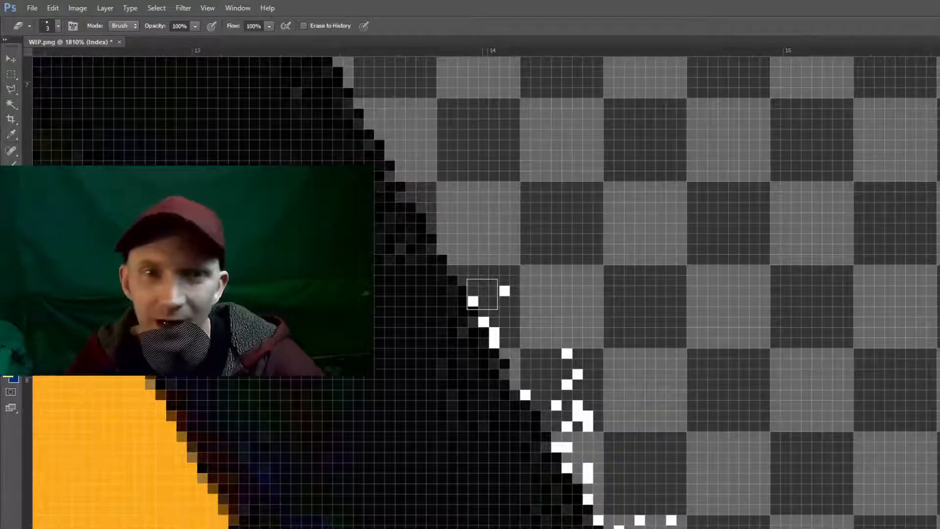
pyautogui.click(494, 291)
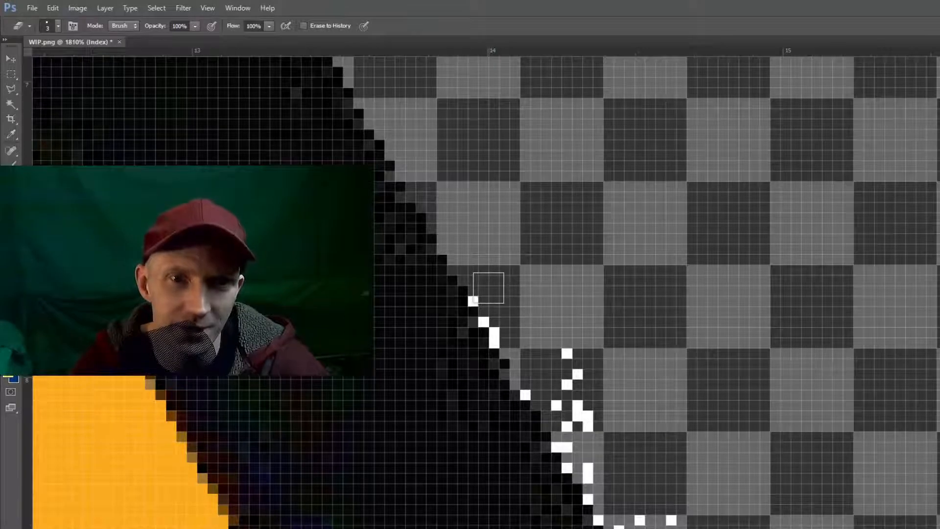
pyautogui.click(484, 293)
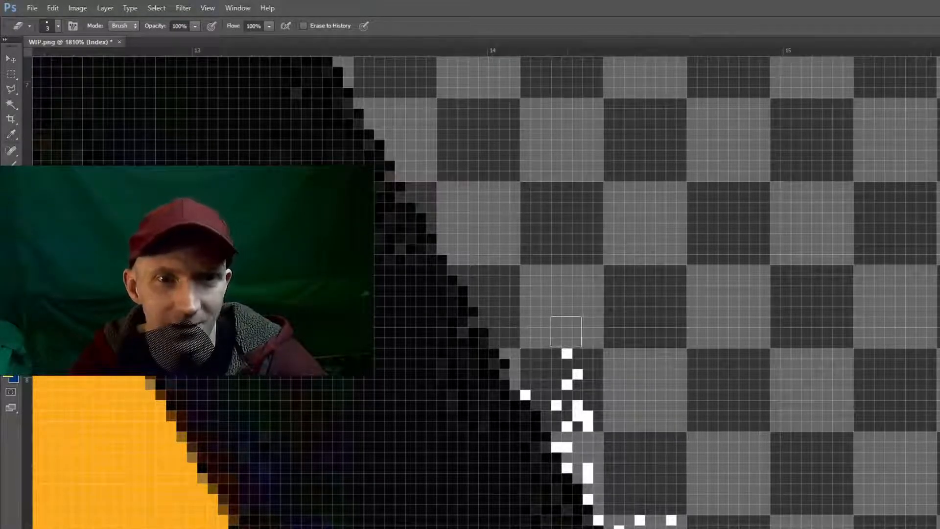
pyautogui.moveTo(568, 337)
pyautogui.mouseDown()
pyautogui.moveTo(604, 418)
pyautogui.moveTo(553, 358)
pyautogui.moveTo(588, 441)
pyautogui.mouseUp()
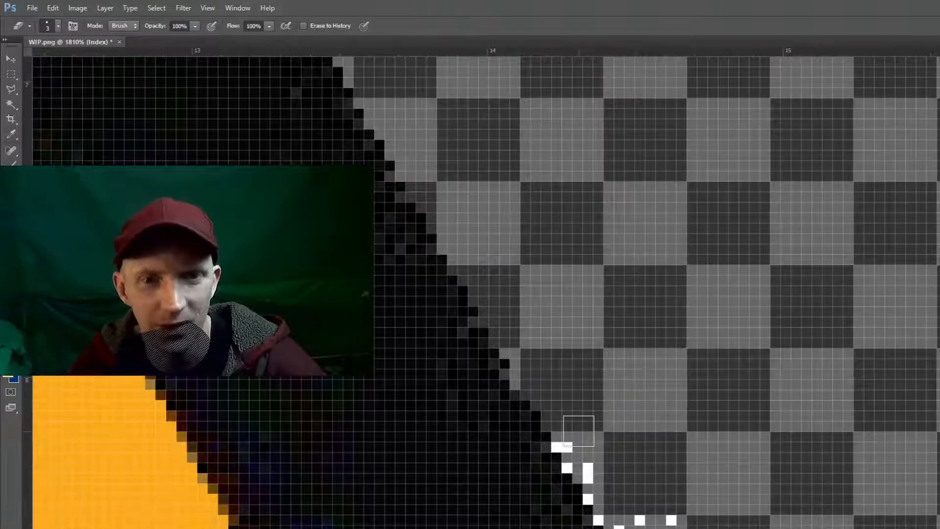
pyautogui.click(601, 466)
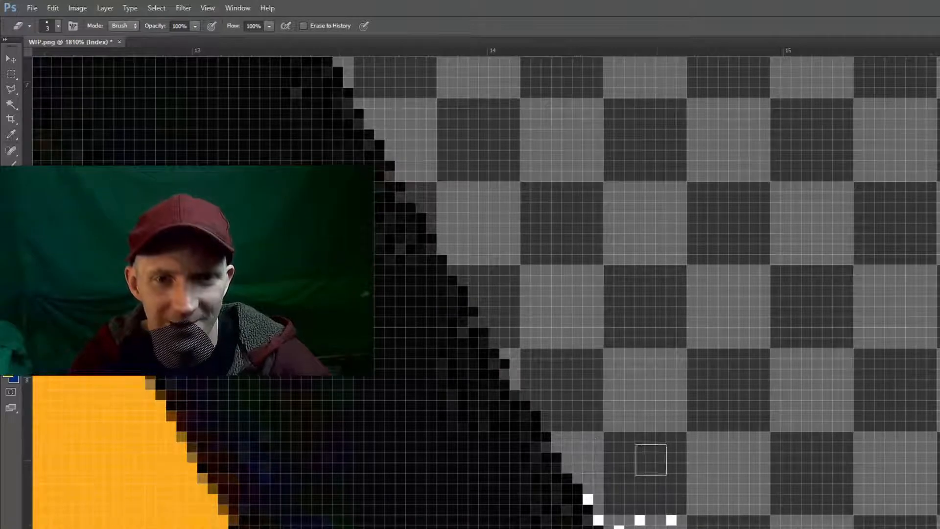
# - Erase the white pixels along the triangle's right border about midway between ruler marks 14 and 15
pyautogui.moveTo(657, 459)
pyautogui.mouseDown()
pyautogui.moveTo(577, 318)
pyautogui.moveTo(509, 167)
pyautogui.mouseUp()
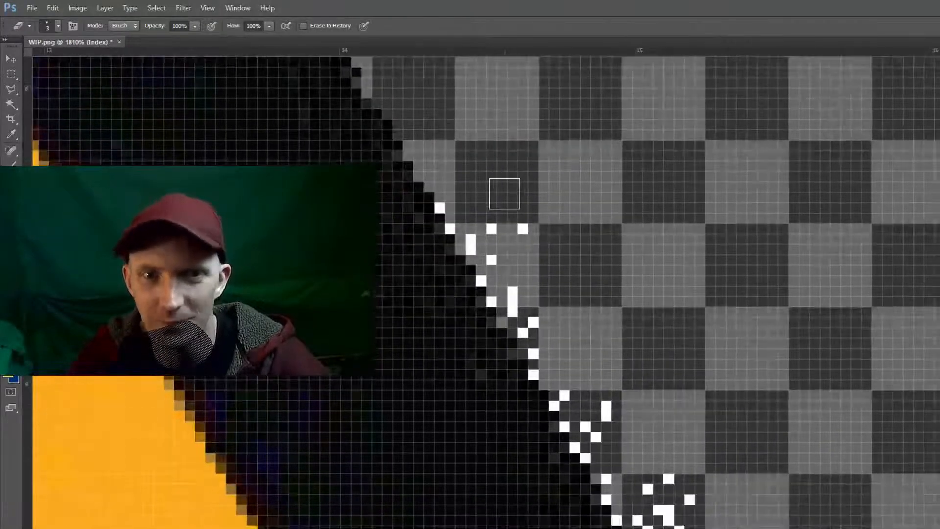
pyautogui.moveTo(508, 226)
pyautogui.mouseDown()
pyautogui.moveTo(521, 237)
pyautogui.moveTo(505, 247)
pyautogui.moveTo(484, 234)
pyautogui.mouseUp()
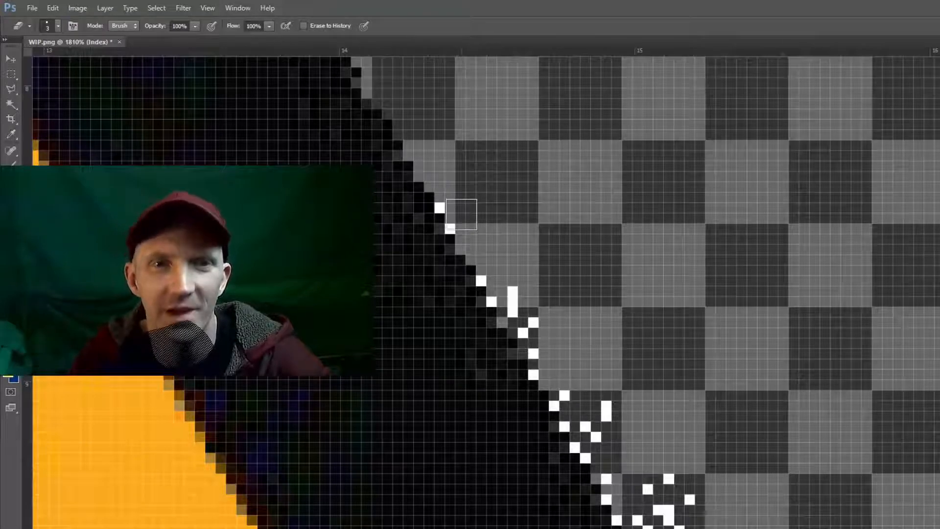
pyautogui.click(462, 217)
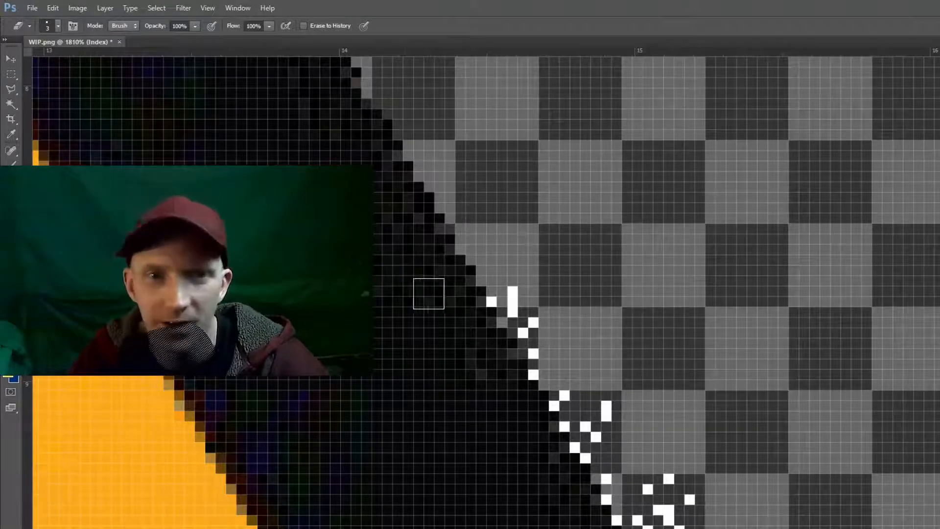
pyautogui.moveTo(508, 283); pyautogui.dragTo(526, 300)
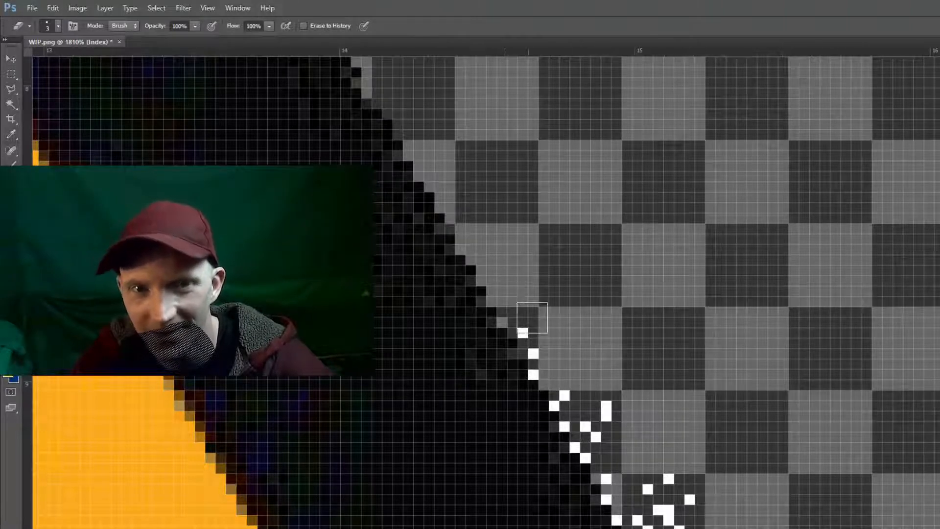
pyautogui.click(544, 343)
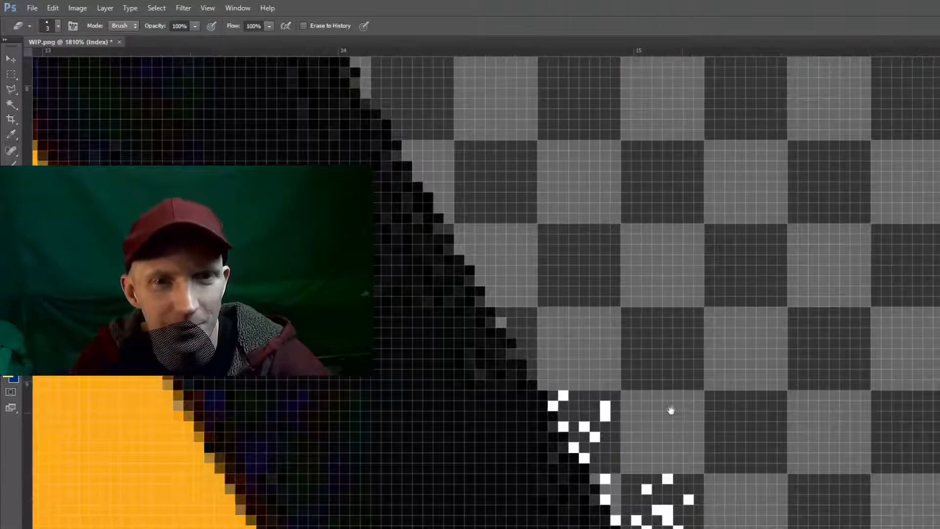
# - Erase the outlying white pixels beside the triangle's right border, from just before to just past ruler mark 15
pyautogui.moveTo(669, 409); pyautogui.dragTo(492, 208)
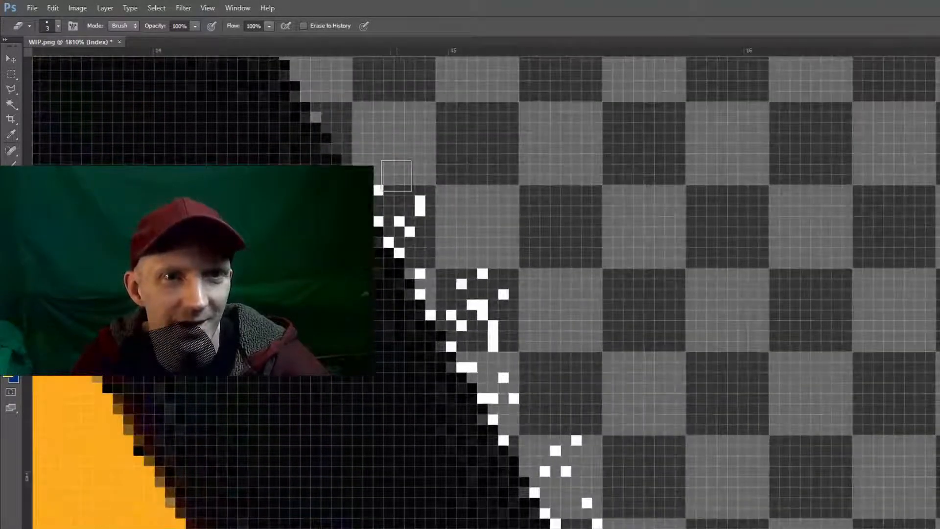
pyautogui.click(380, 186)
pyautogui.click(420, 195)
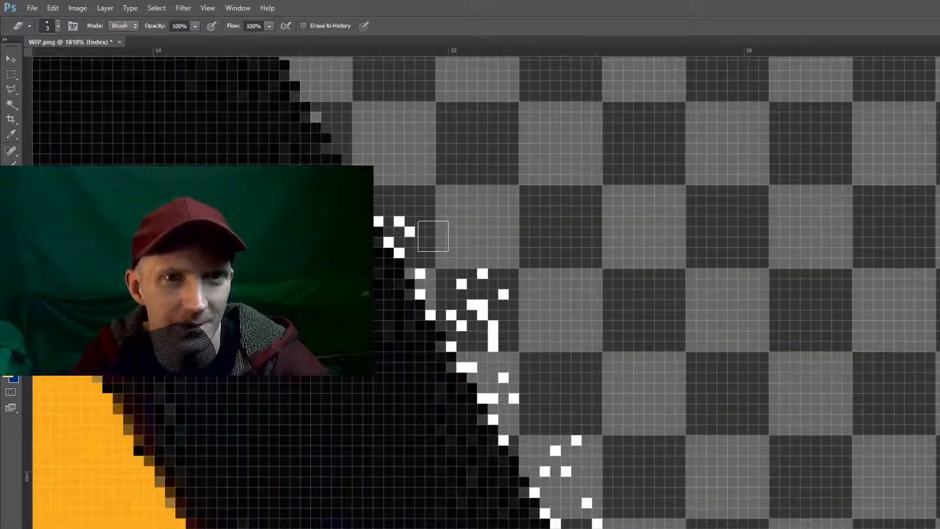
pyautogui.moveTo(463, 281)
pyautogui.mouseDown()
pyautogui.moveTo(512, 326)
pyautogui.moveTo(492, 280)
pyautogui.mouseUp()
pyautogui.click(499, 333)
pyautogui.click(516, 386)
pyautogui.click(462, 325)
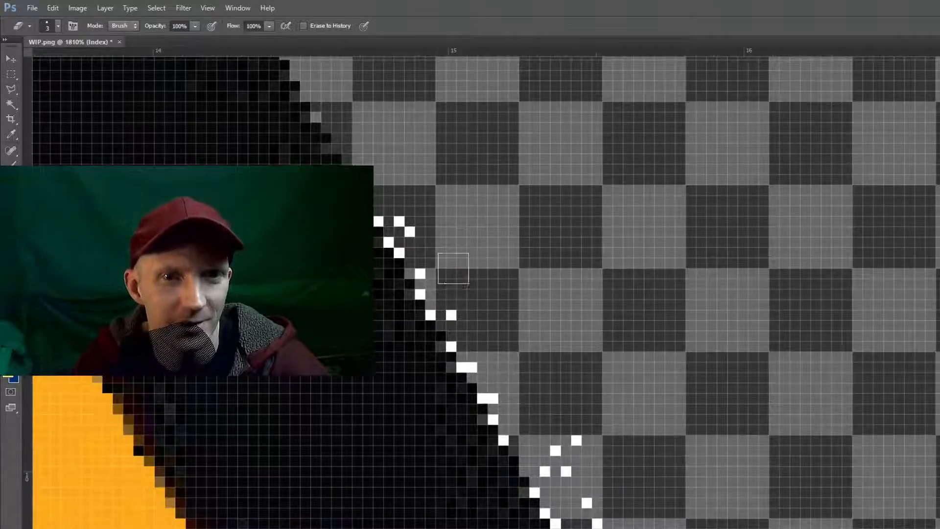
# - Erase the white pixels hugging the triangle's right border around ruler mark 15, plus the two outermost ones farther down the edge
pyautogui.moveTo(399, 221); pyautogui.dragTo(427, 233)
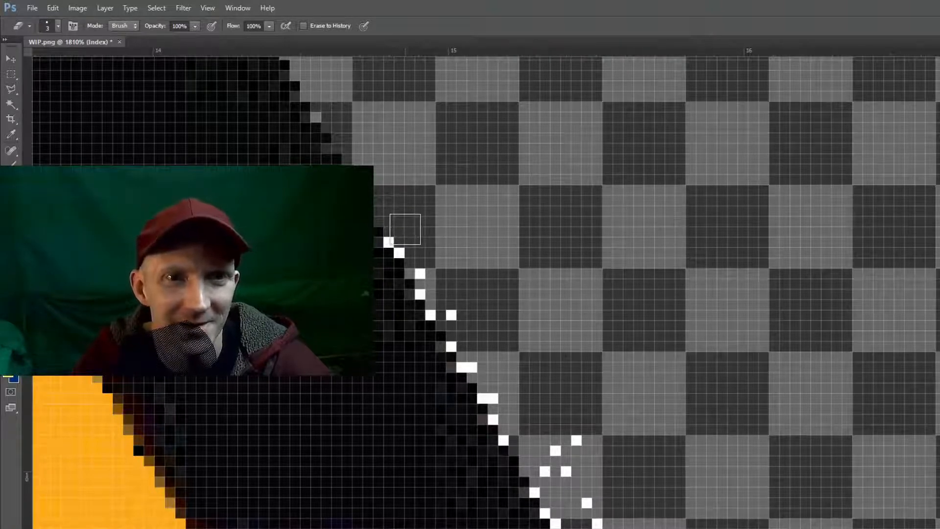
pyautogui.click(398, 236)
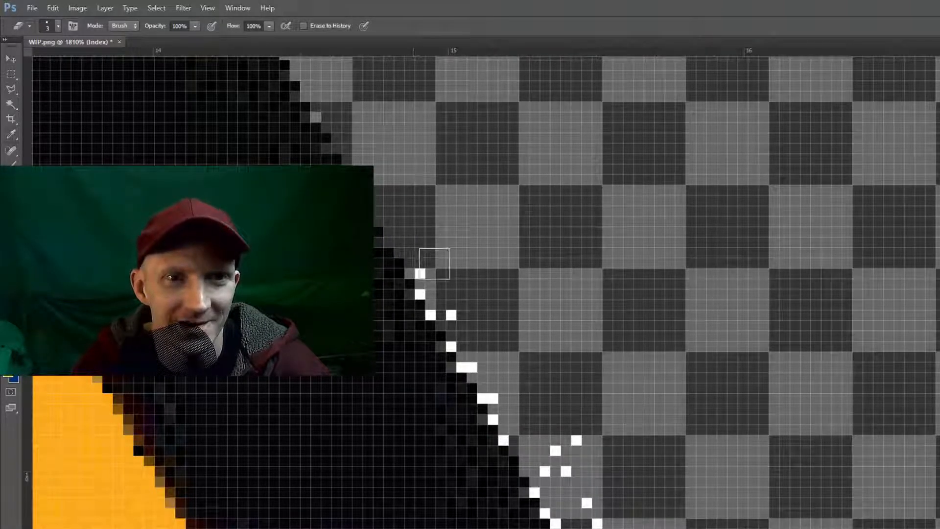
pyautogui.click(427, 269)
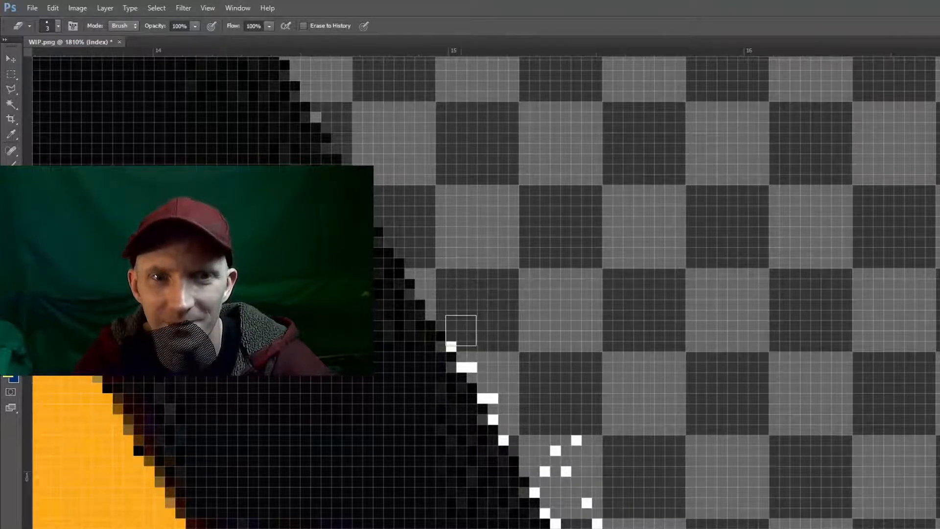
pyautogui.click(463, 335)
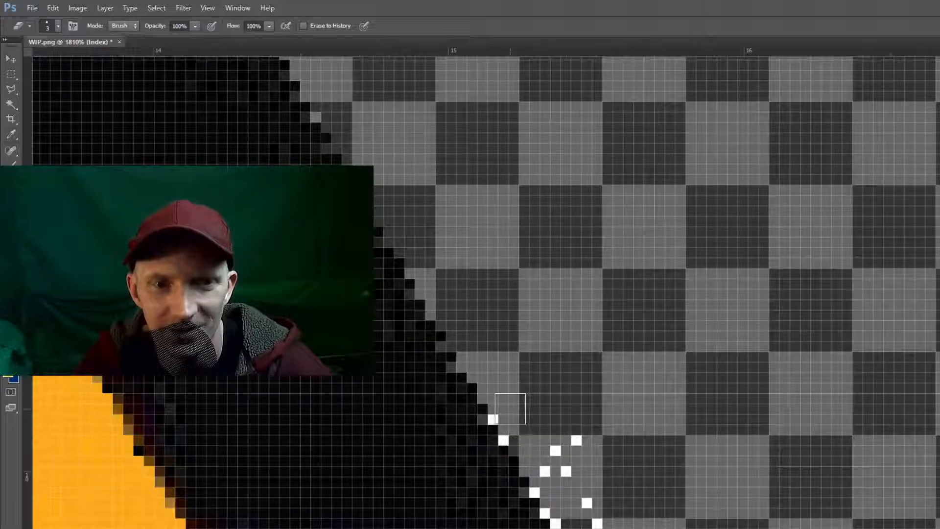
pyautogui.click(503, 414)
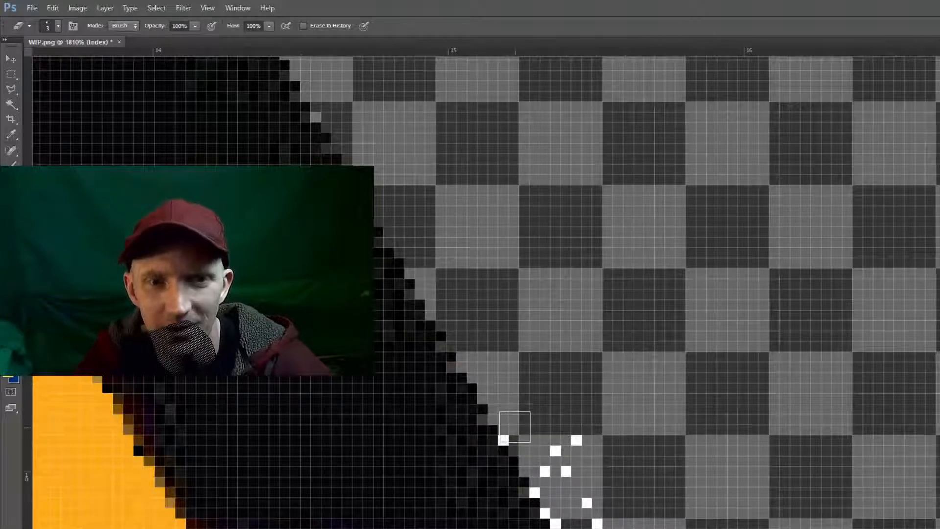
pyautogui.click(563, 441)
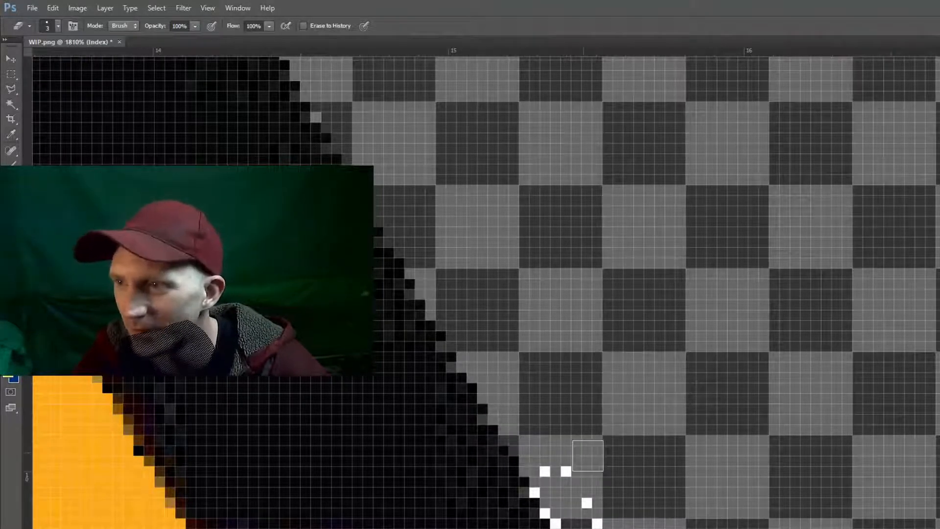
# - Erase several white pixels on the triangle's right border about midway between ruler marks 15 and 16, and save WIP.png
pyautogui.moveTo(678, 525)
pyautogui.mouseDown()
pyautogui.moveTo(566, 384)
pyautogui.moveTo(527, 296)
pyautogui.mouseUp()
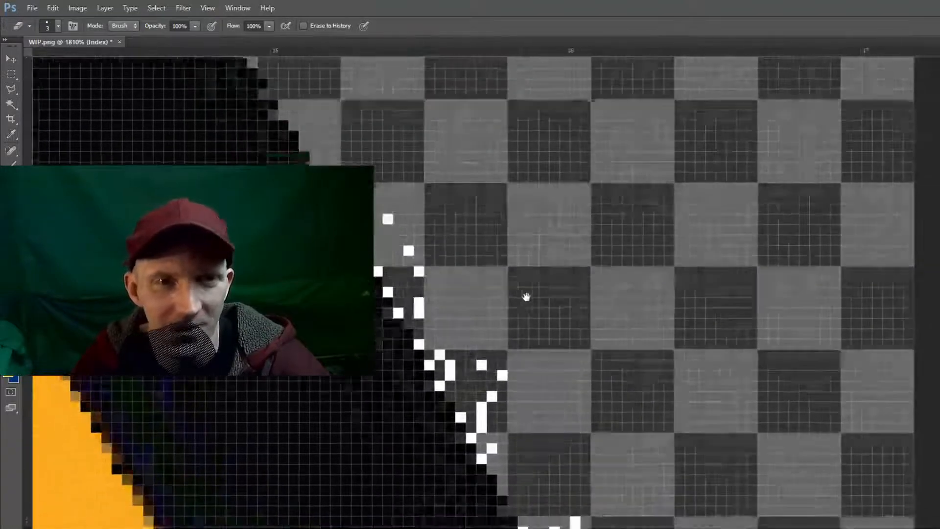
pyautogui.moveTo(388, 216)
pyautogui.mouseDown()
pyautogui.moveTo(516, 384)
pyautogui.moveTo(514, 404)
pyautogui.moveTo(457, 330)
pyautogui.moveTo(465, 357)
pyautogui.mouseUp()
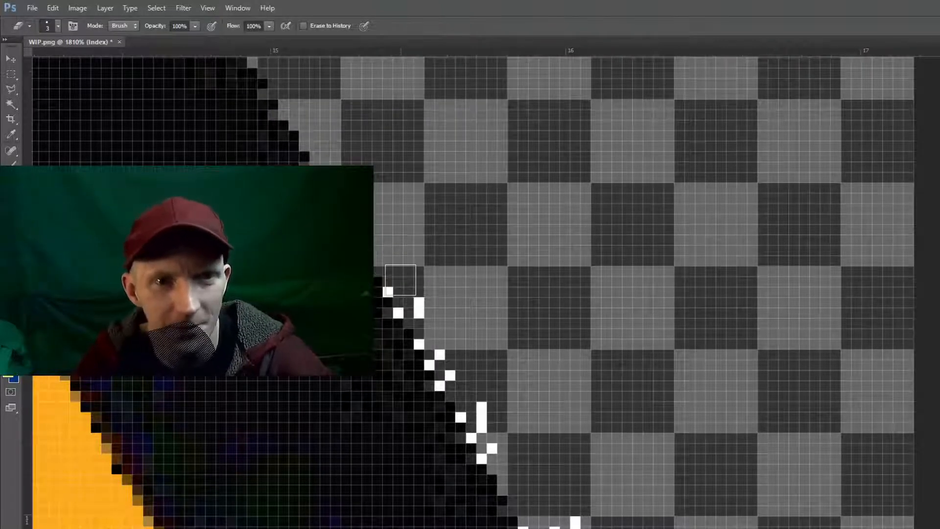
pyautogui.moveTo(400, 280)
pyautogui.mouseDown()
pyautogui.moveTo(428, 306)
pyautogui.moveTo(432, 327)
pyautogui.mouseUp()
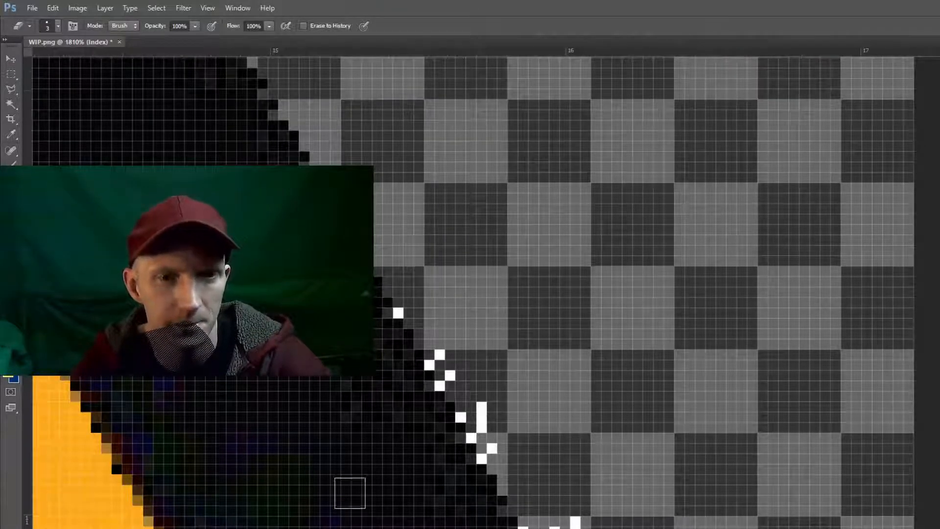
pyautogui.click(35, 7)
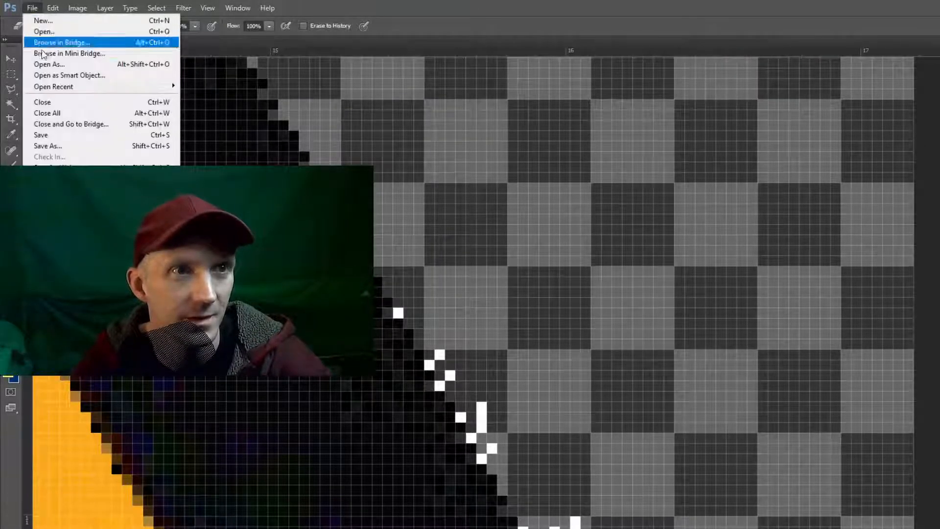
pyautogui.click(43, 135)
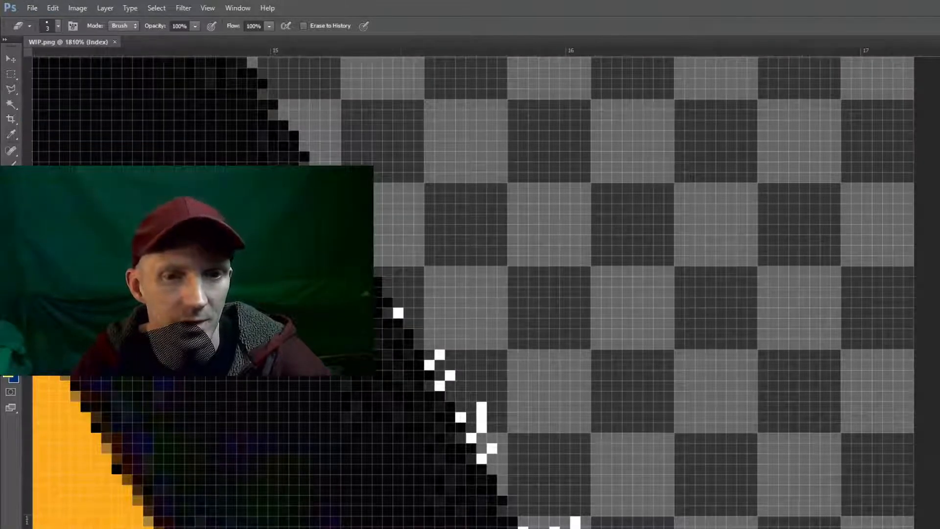
# - Switch to the Unity project and open the Level1Waves scene from the Scenes folder
pyautogui.click(408, 528)
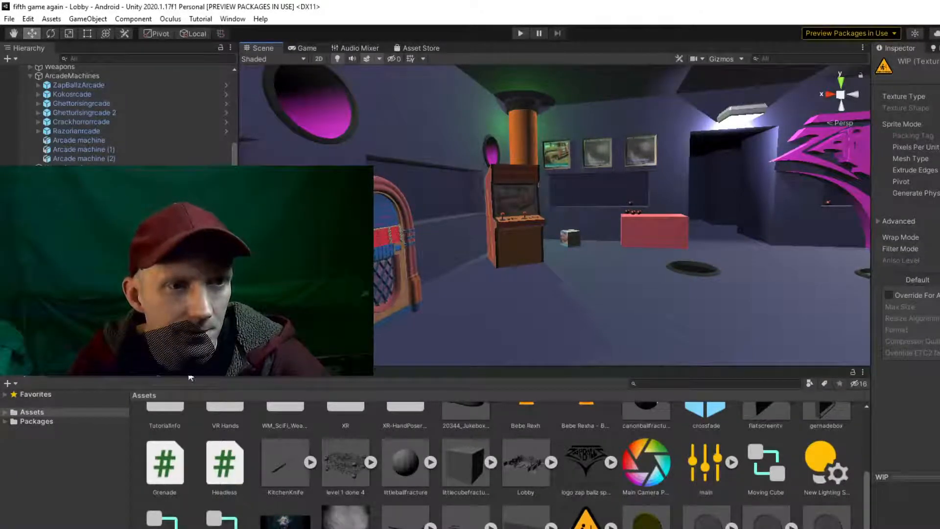
pyautogui.scroll(5, 471, 518)
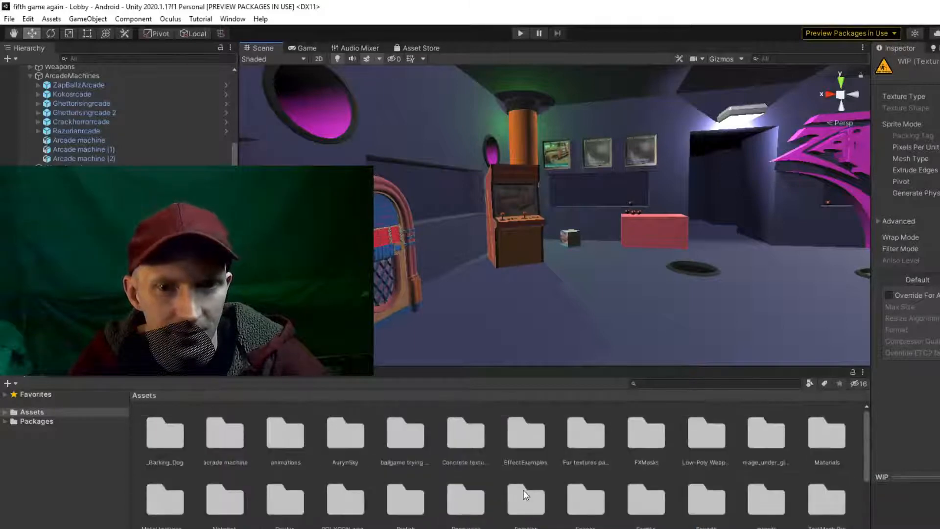
pyautogui.doubleClick(579, 500)
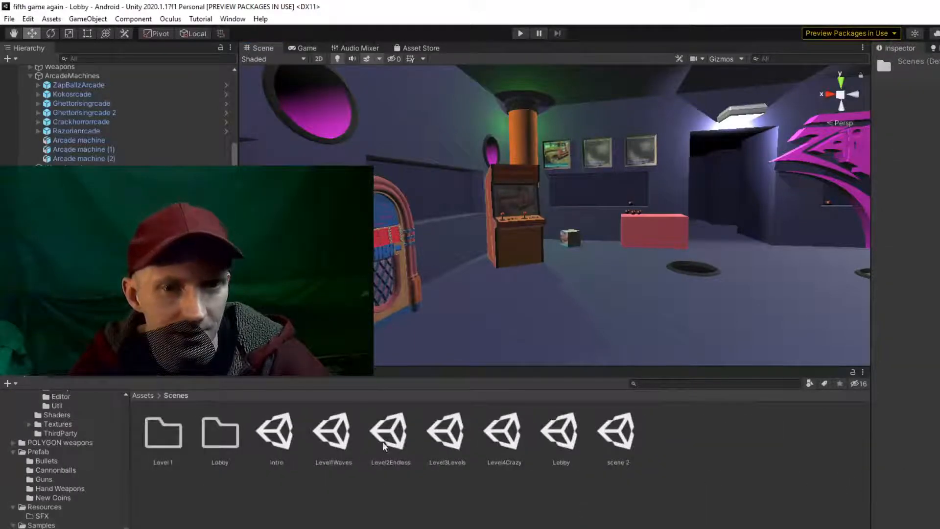
pyautogui.click(333, 441)
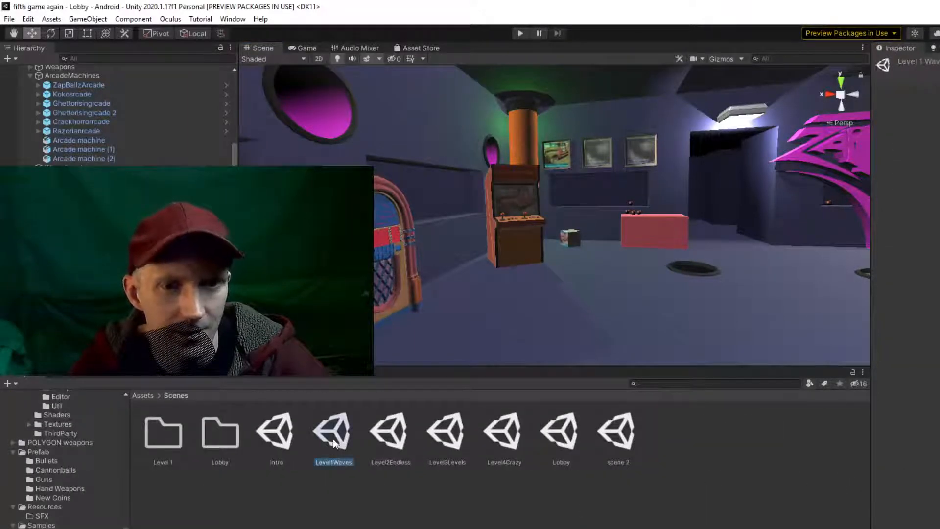
pyautogui.doubleClick(331, 439)
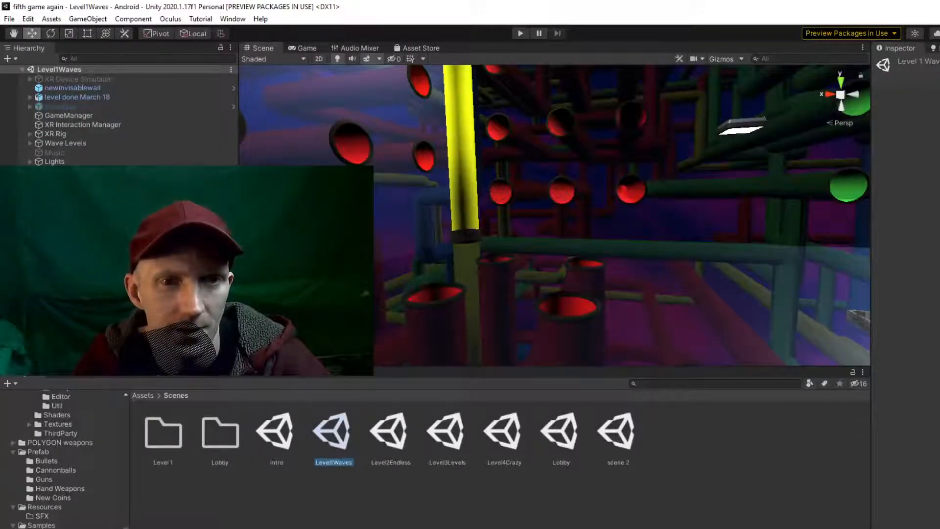
# - Enlarge the Scene view by shrinking the Project, Hierarchy and Inspector areas
pyautogui.moveTo(368, 377); pyautogui.dragTo(368, 432)
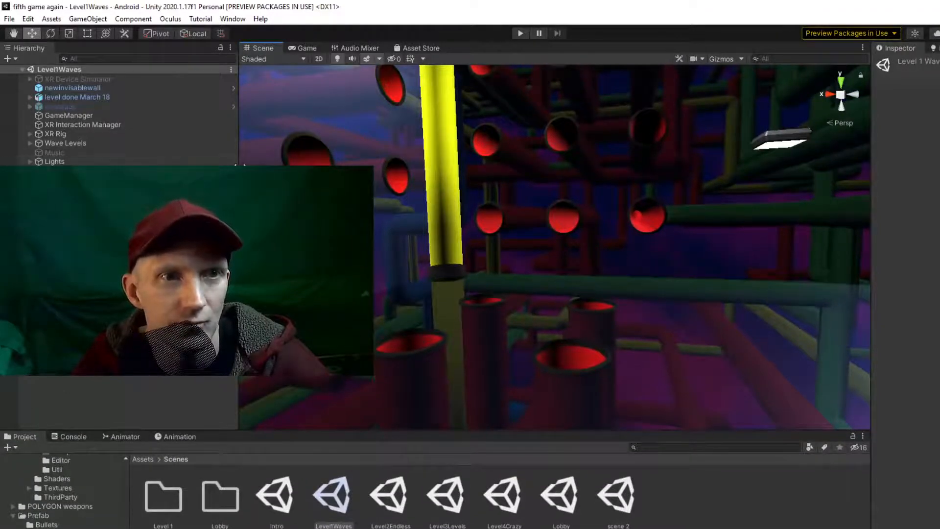
pyautogui.moveTo(240, 165); pyautogui.dragTo(120, 165)
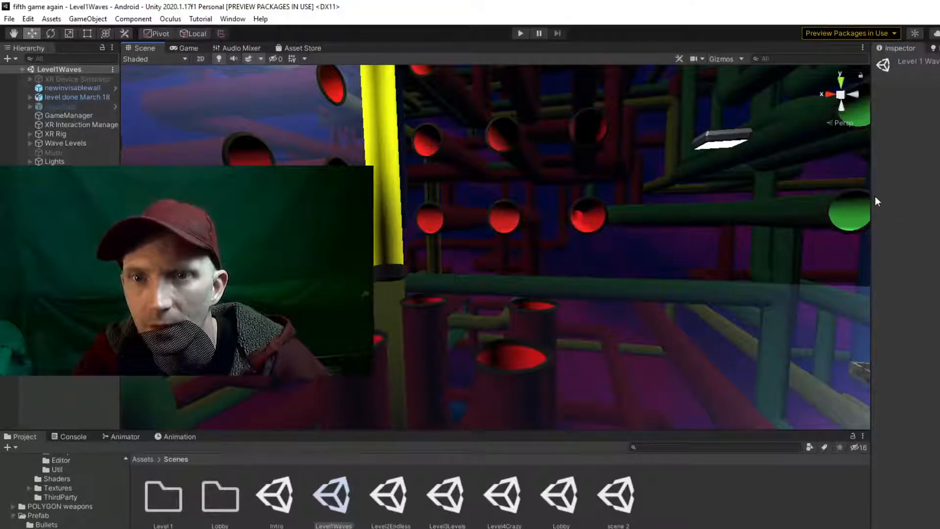
pyautogui.moveTo(873, 198); pyautogui.dragTo(939, 198)
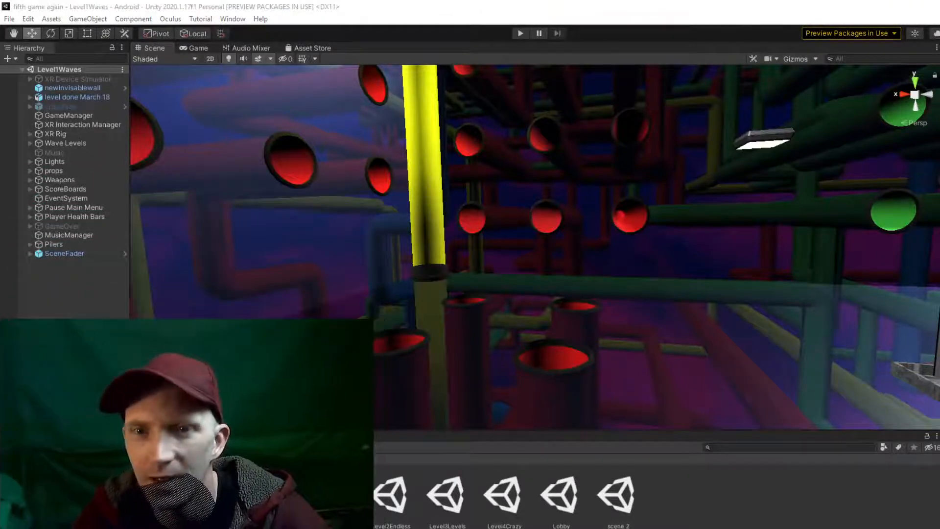
# - Examine the Level1Waves room around the SCORE board, the Zapballs logo and the coloured pipe walls
pyautogui.moveTo(685, 352); pyautogui.dragTo(663, 341)
pyautogui.moveTo(719, 309); pyautogui.dragTo(877, 255)
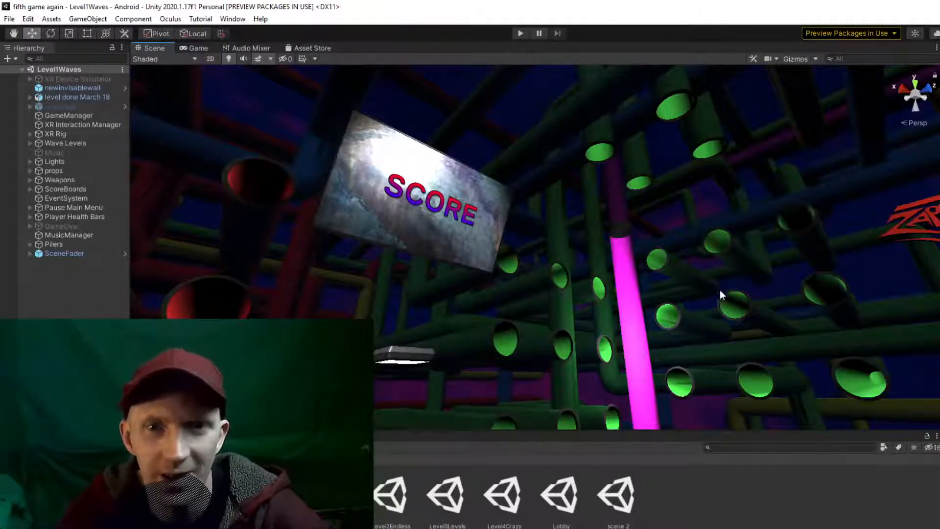
pyautogui.moveTo(688, 260); pyautogui.dragTo(888, 283)
pyautogui.press('w')
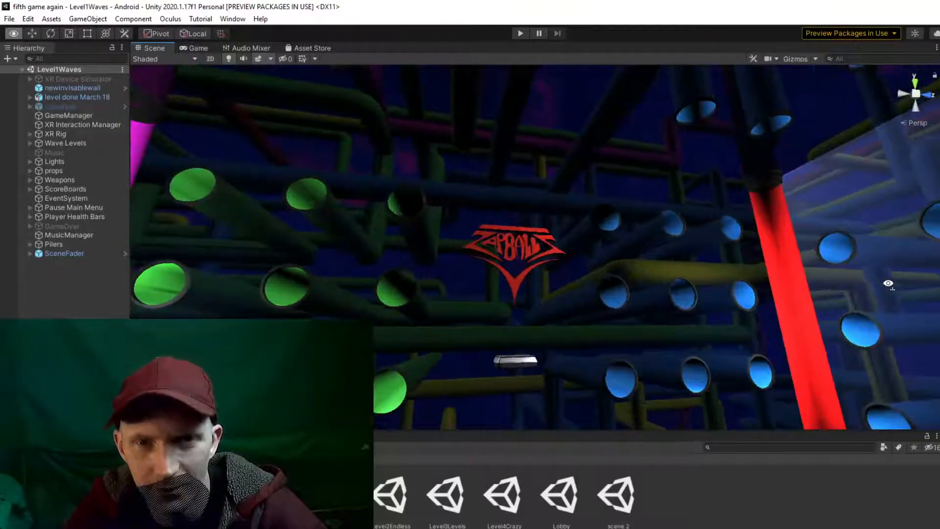
pyautogui.press('a')
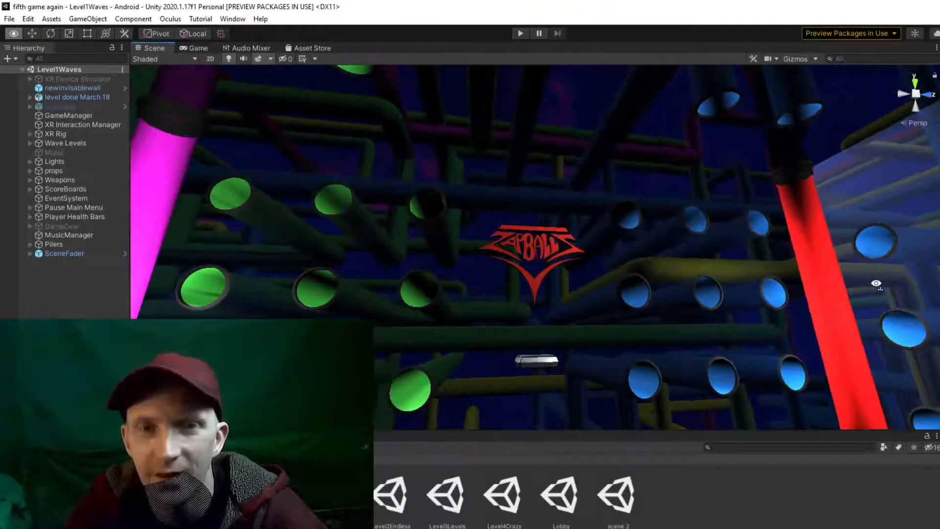
pyautogui.press('a')
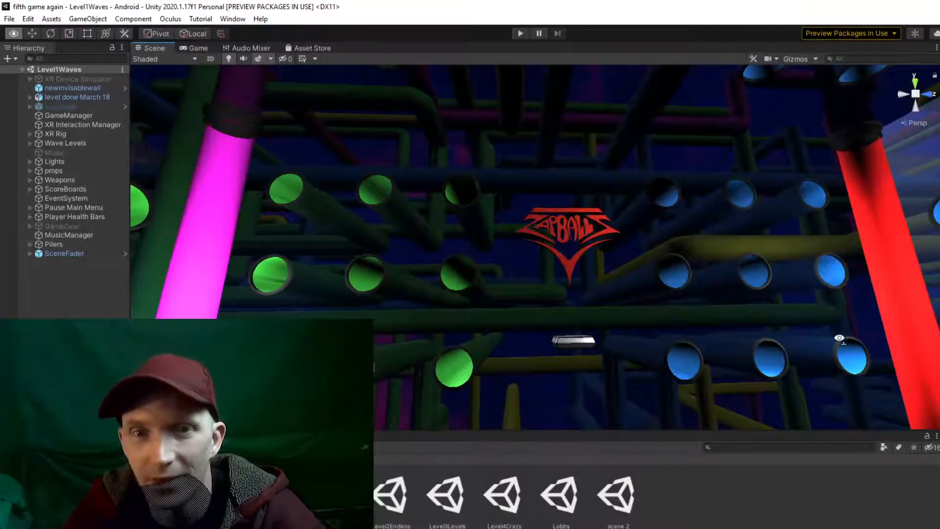
pyautogui.moveTo(839, 339); pyautogui.dragTo(463, 360)
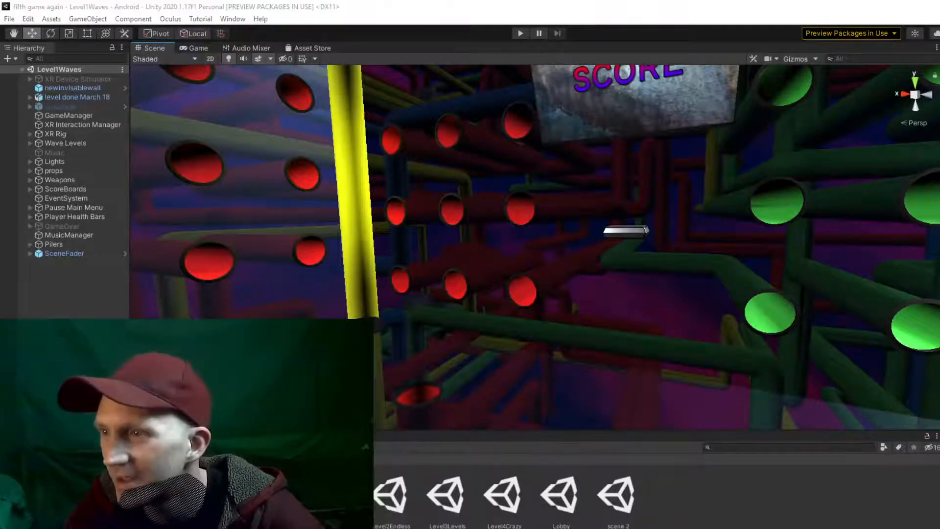
# - Examine the high score and countdown boards, the blue and yellow pipe walls, and the room's platform from above
pyautogui.moveTo(706, 225); pyautogui.dragTo(297, 272)
pyautogui.moveTo(416, 273); pyautogui.dragTo(337, 224)
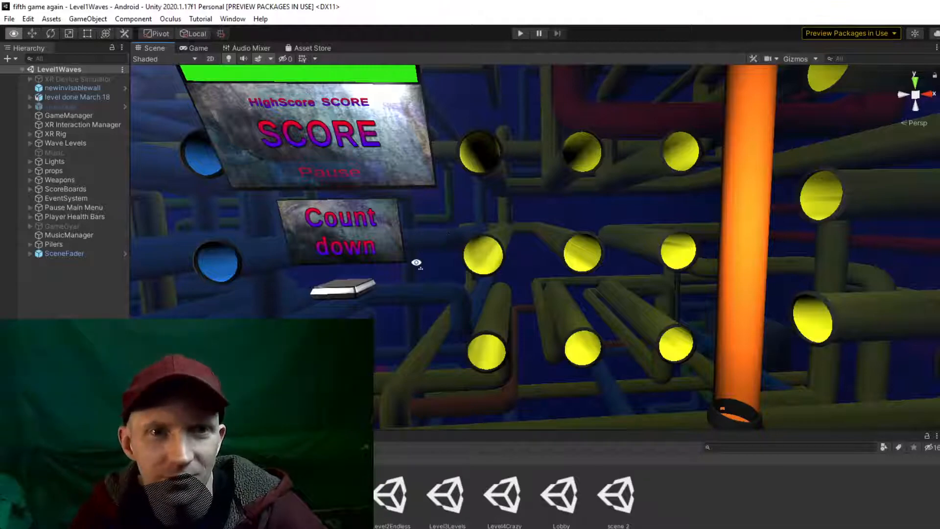
pyautogui.moveTo(416, 264); pyautogui.dragTo(388, 249)
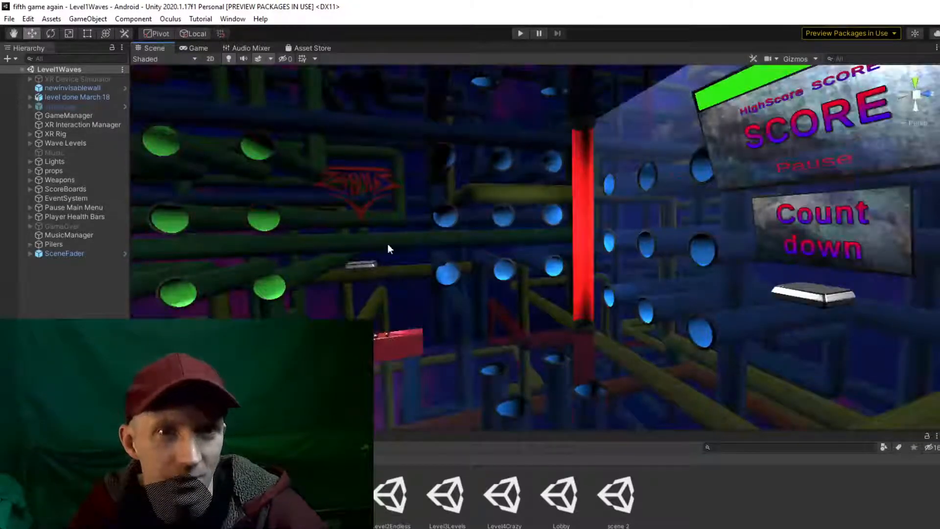
pyautogui.press('alt')
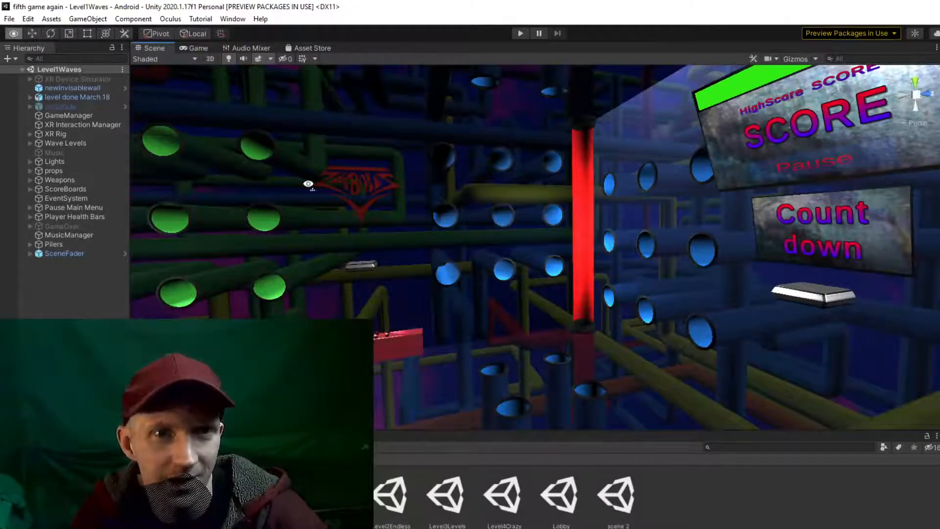
pyautogui.moveTo(309, 184); pyautogui.dragTo(552, 173)
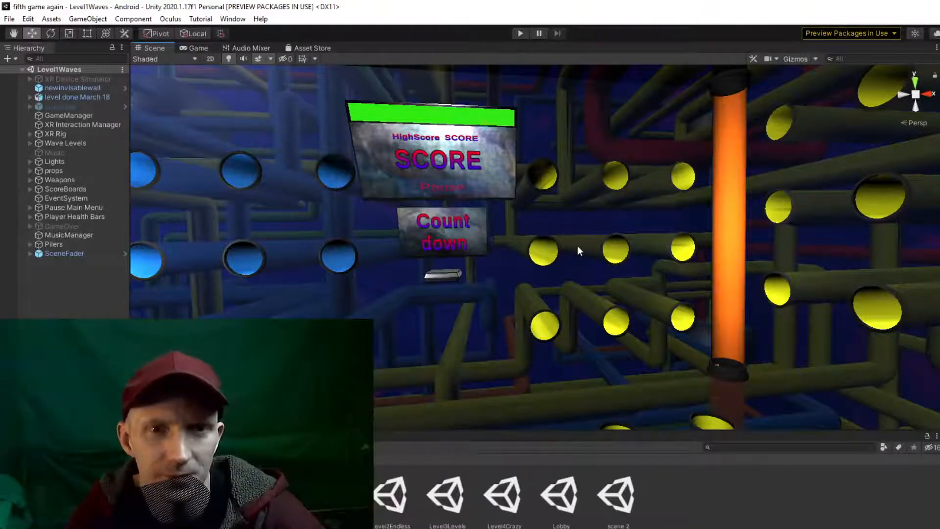
pyautogui.moveTo(498, 245); pyautogui.dragTo(700, 269)
pyautogui.moveTo(612, 250); pyautogui.dragTo(572, 229)
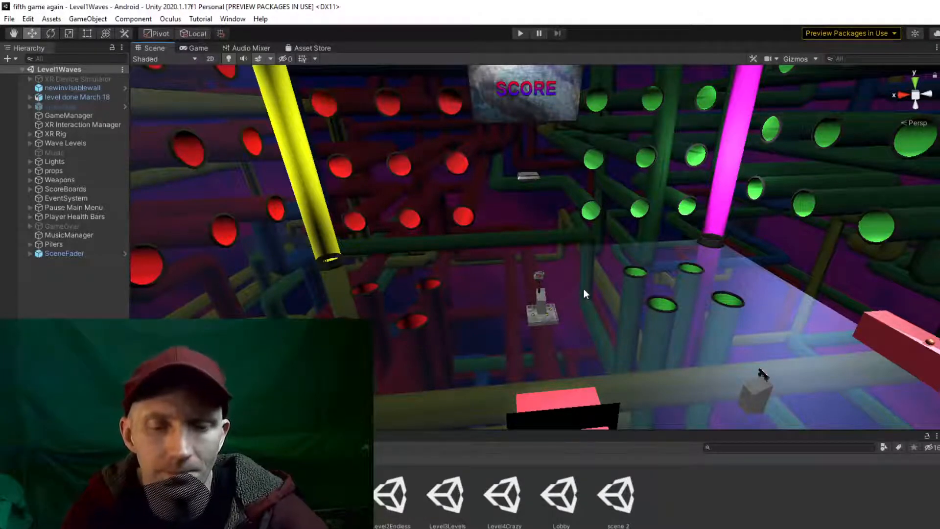
# - Inspect the green pipe wall up close, including inside a pipe opening, and look back across the level's other walls
pyautogui.moveTo(583, 289); pyautogui.dragTo(582, 251)
pyautogui.press('w')
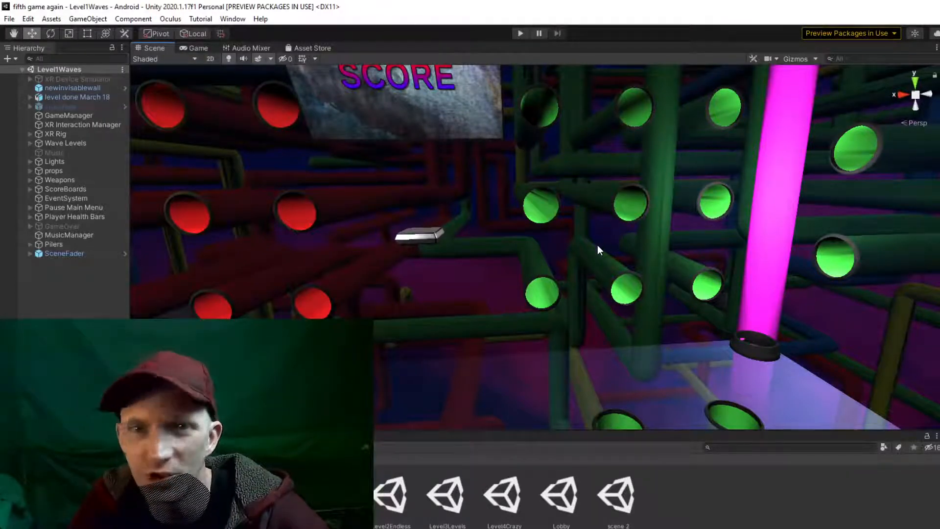
pyautogui.moveTo(569, 253); pyautogui.dragTo(283, 305)
pyautogui.press('w')
pyautogui.moveTo(163, 257); pyautogui.dragTo(440, 213)
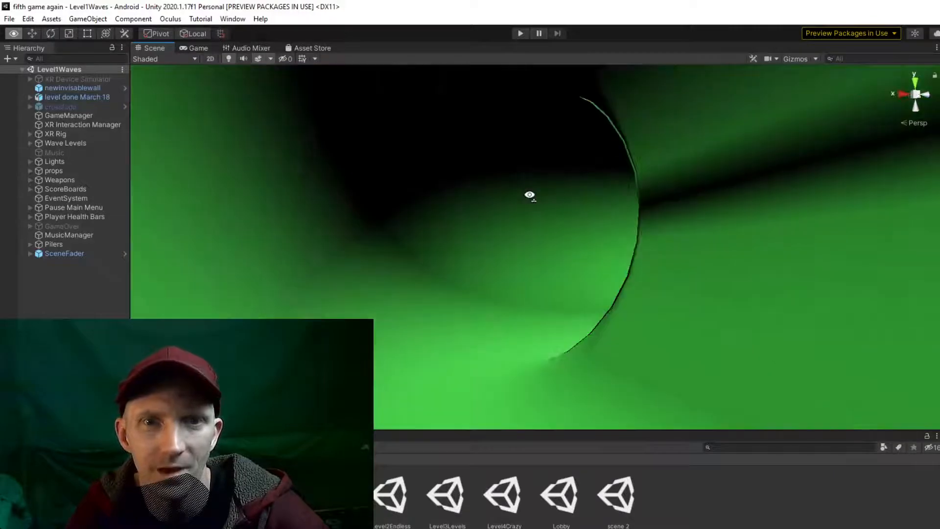
pyautogui.moveTo(529, 195); pyautogui.dragTo(762, 212)
pyautogui.press('s')
pyautogui.moveTo(825, 200); pyautogui.dragTo(176, 188)
pyautogui.press('w')
pyautogui.press('s')
pyautogui.press('w')
pyautogui.press('w')
pyautogui.press('d')
pyautogui.moveTo(78, 160); pyautogui.dragTo(931, 238)
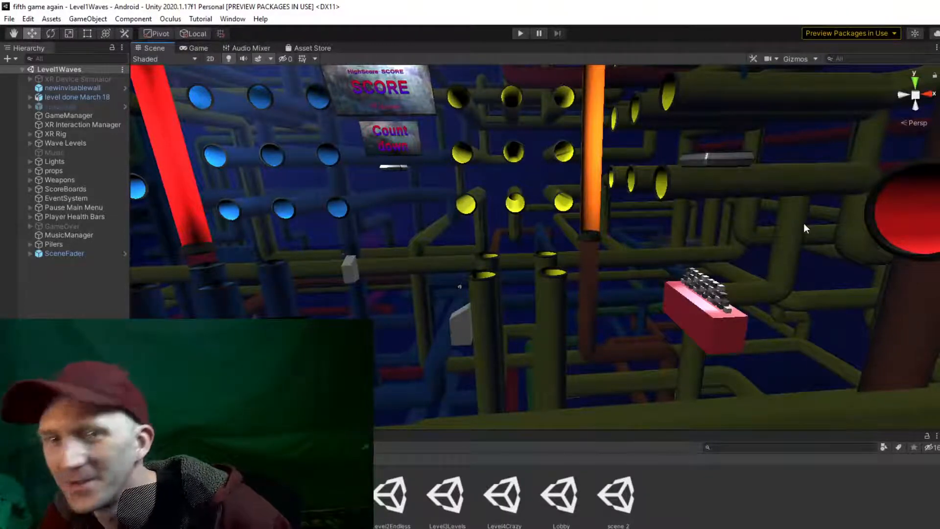
pyautogui.moveTo(614, 324); pyautogui.dragTo(171, 333)
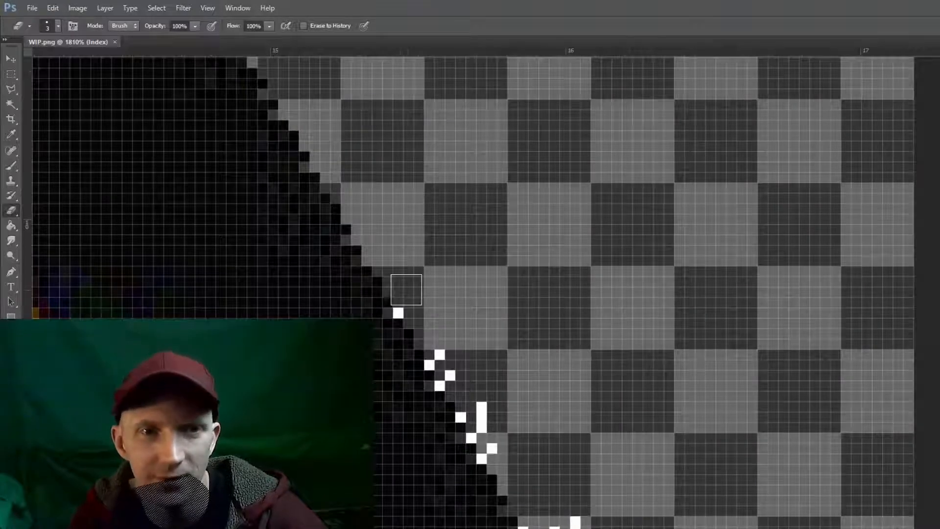
# - Switch to Photoshop and erase the stray white pixels outside the sign's right slope, short of ruler mark 16, with the 3-pixel Eraser
pyautogui.click(446, 344)
pyautogui.click(442, 351)
pyautogui.click(450, 372)
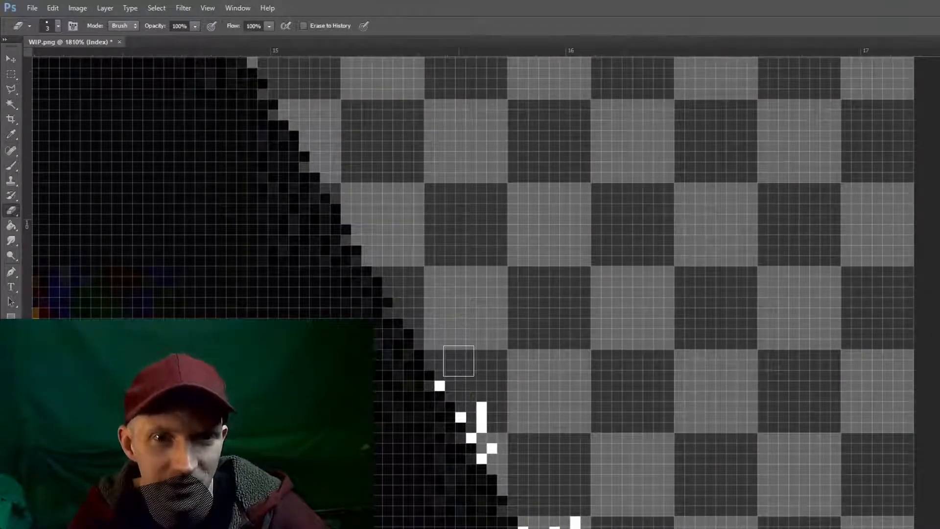
pyautogui.click(441, 382)
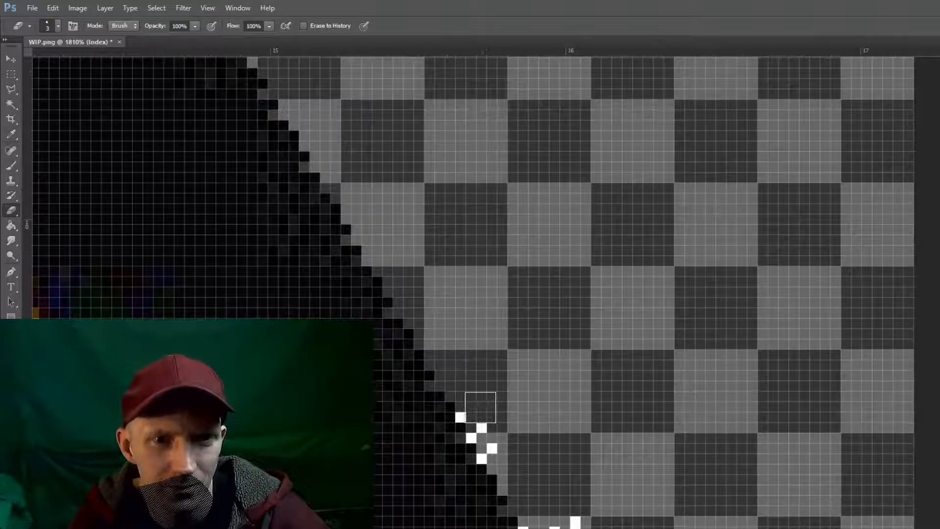
pyautogui.click(473, 406)
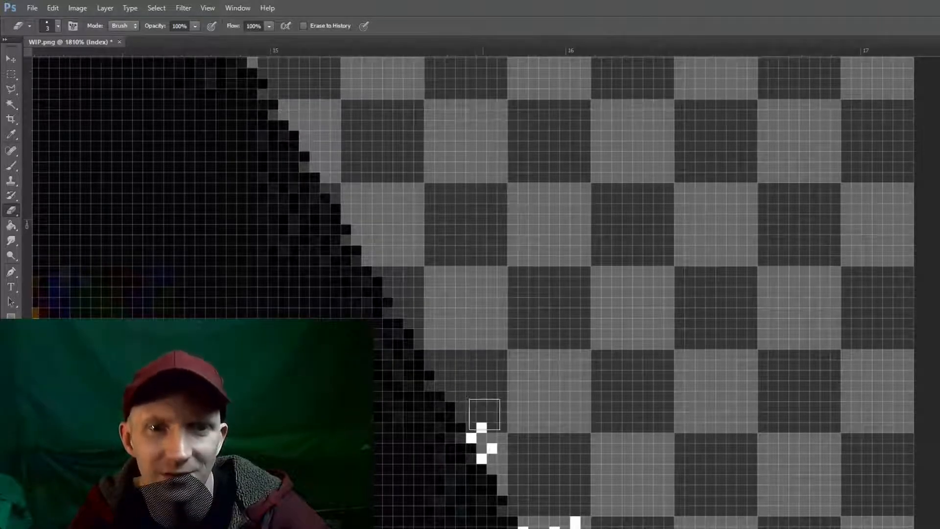
pyautogui.click(484, 416)
pyautogui.click(475, 432)
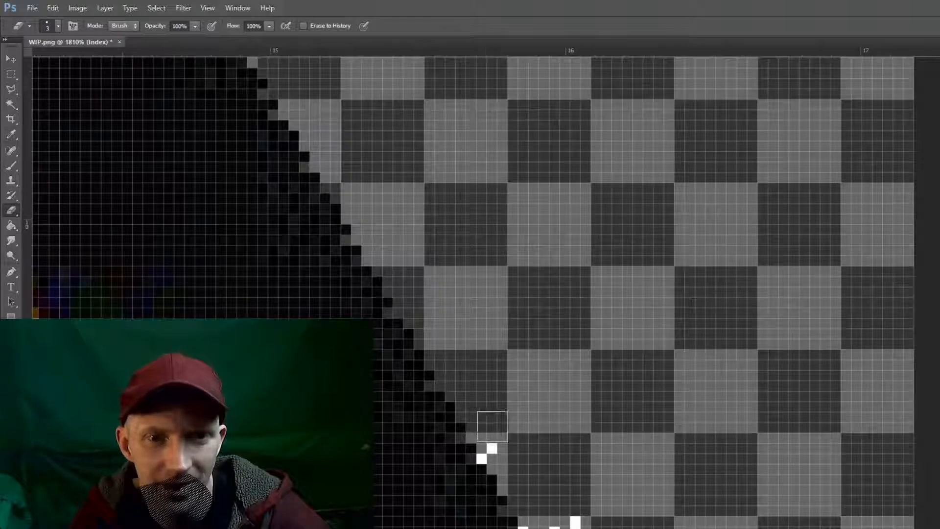
pyautogui.click(495, 443)
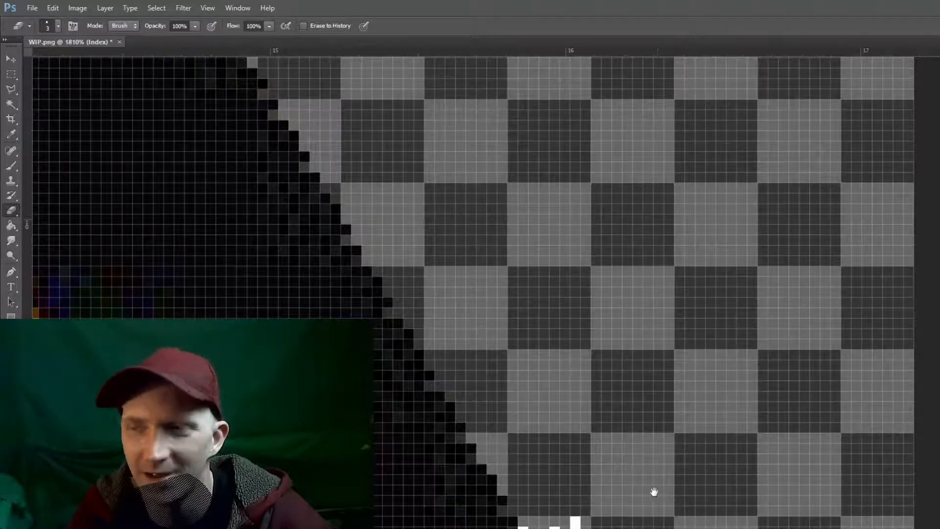
# - Erase the next clusters of white pixels further down the sign's right slope, around ruler mark 16
pyautogui.moveTo(653, 491); pyautogui.dragTo(667, 132)
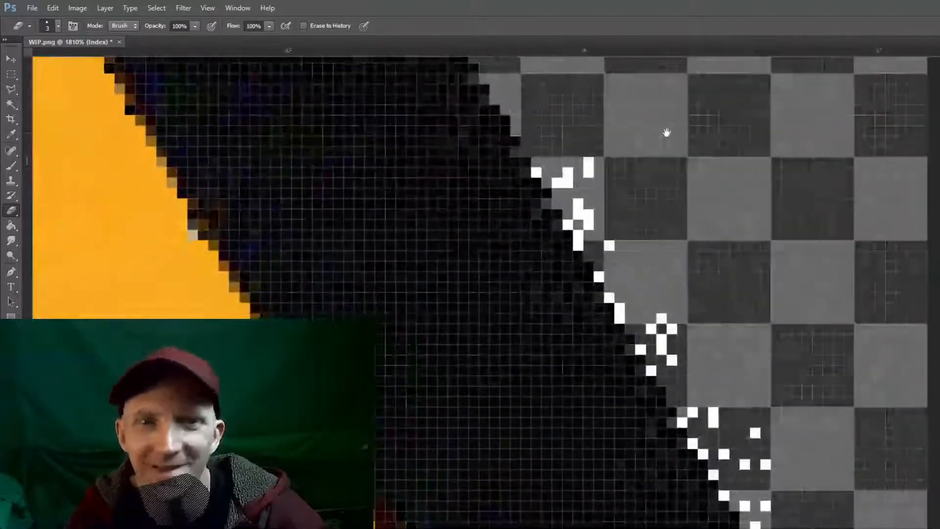
pyautogui.click(589, 169)
pyautogui.click(569, 171)
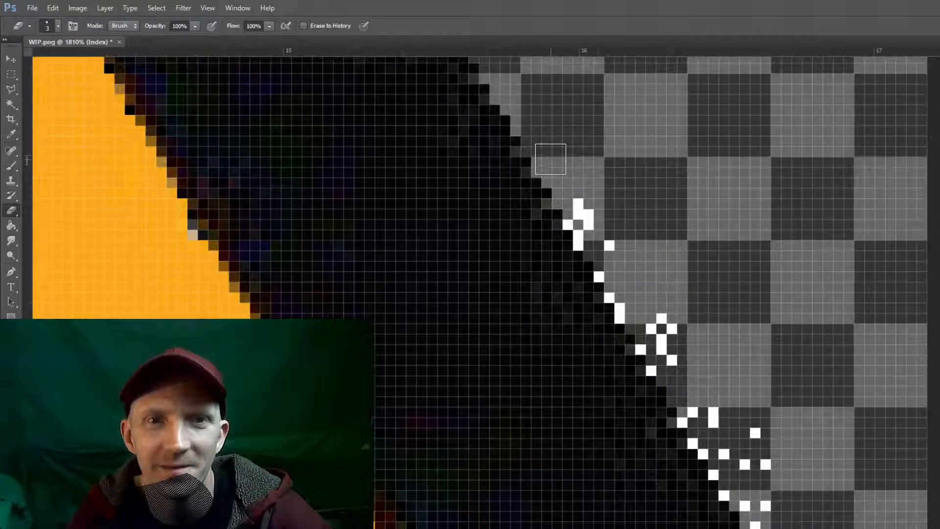
pyautogui.moveTo(582, 207)
pyautogui.mouseDown()
pyautogui.moveTo(601, 213)
pyautogui.moveTo(583, 213)
pyautogui.moveTo(590, 231)
pyautogui.moveTo(618, 233)
pyautogui.moveTo(621, 269)
pyautogui.mouseUp()
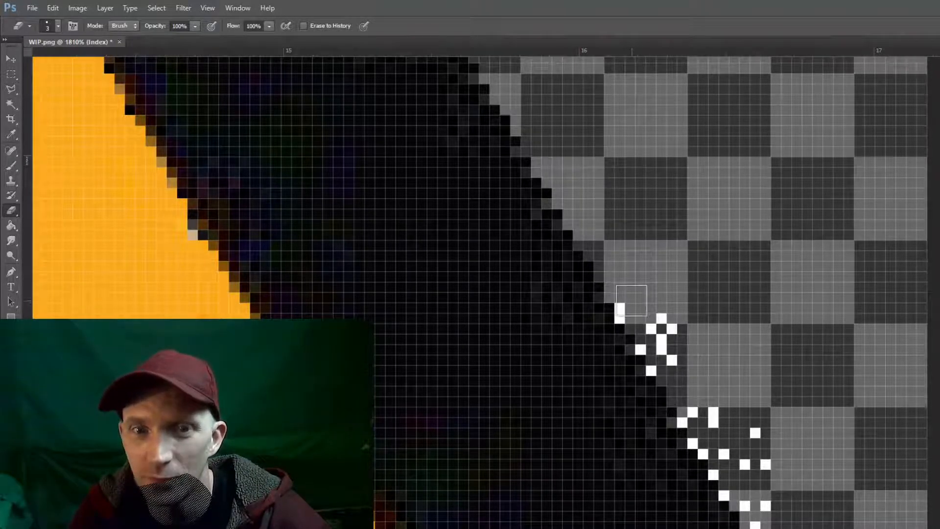
pyautogui.moveTo(627, 307)
pyautogui.mouseDown()
pyautogui.moveTo(656, 304)
pyautogui.moveTo(673, 344)
pyautogui.moveTo(669, 331)
pyautogui.mouseUp()
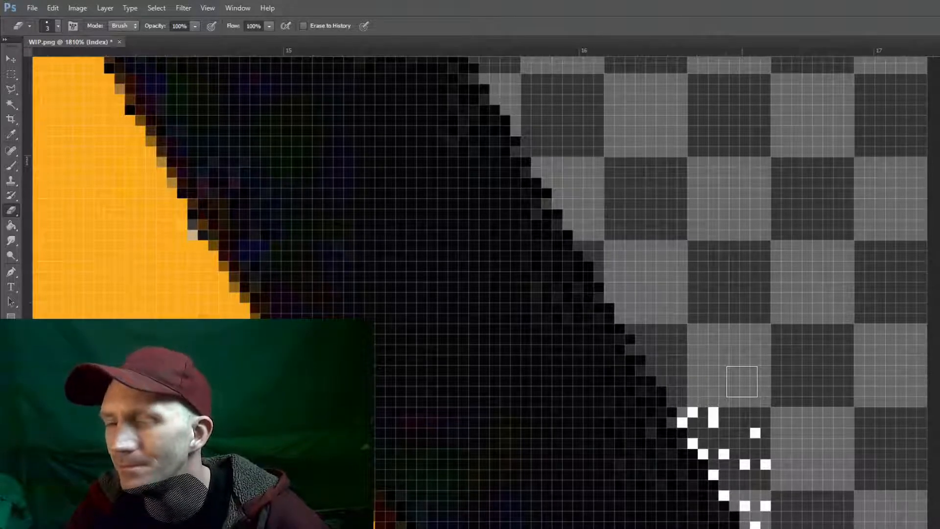
# - Erase the scattered white pixels beside the lower part of the right slope, just past ruler mark 16
pyautogui.click(727, 410)
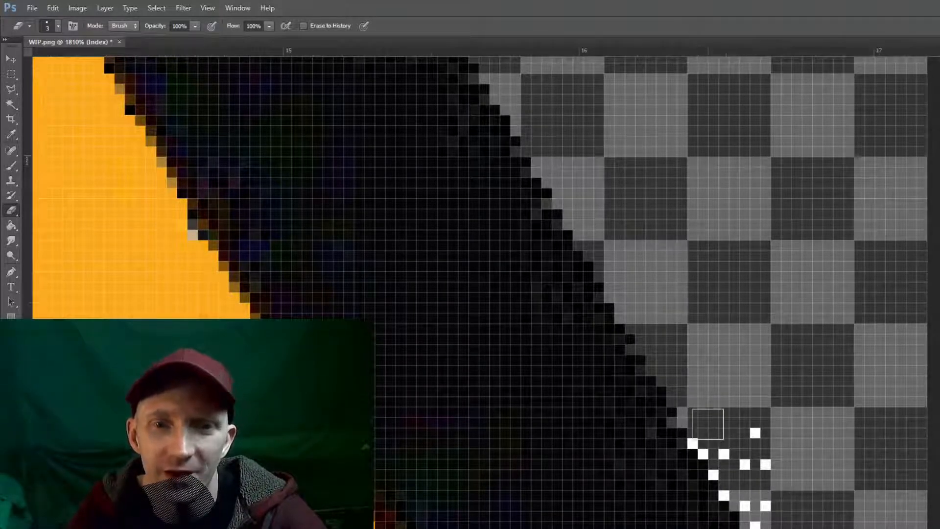
pyautogui.click(713, 454)
pyautogui.click(755, 432)
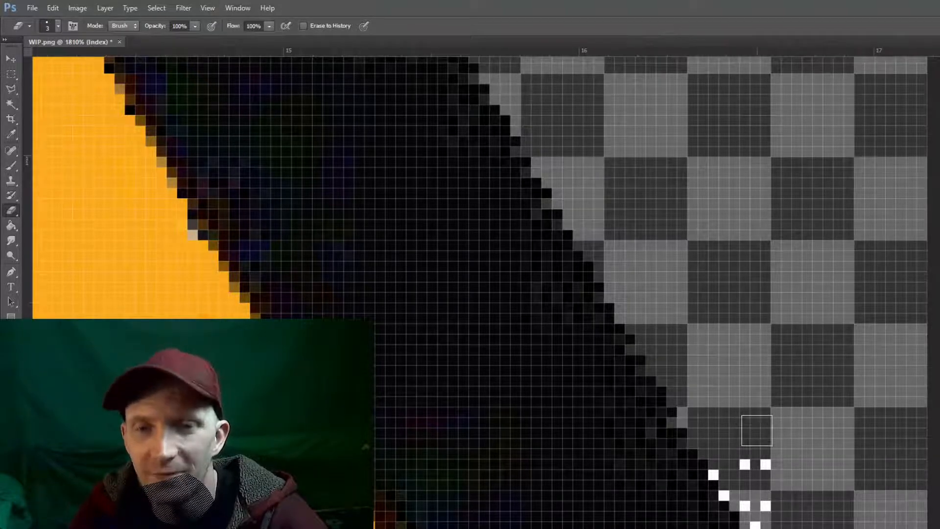
pyautogui.click(773, 464)
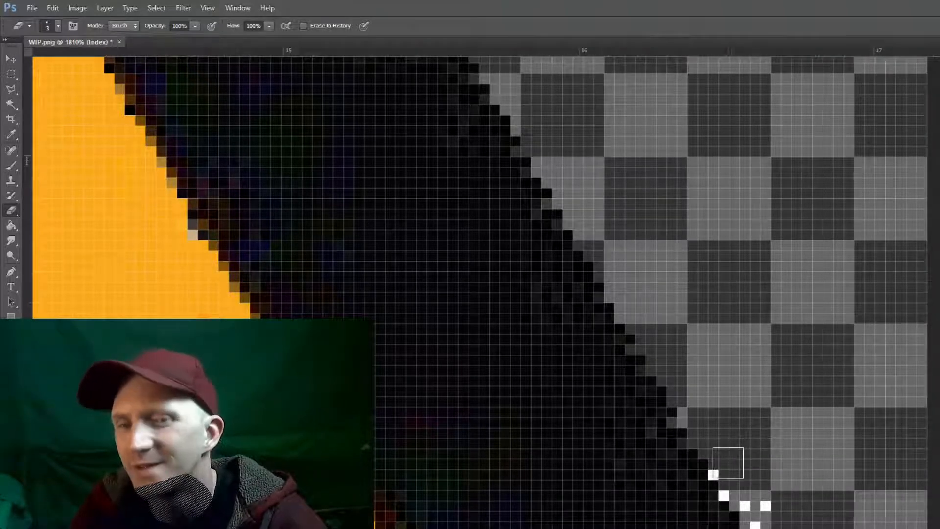
pyautogui.click(723, 465)
pyautogui.click(754, 505)
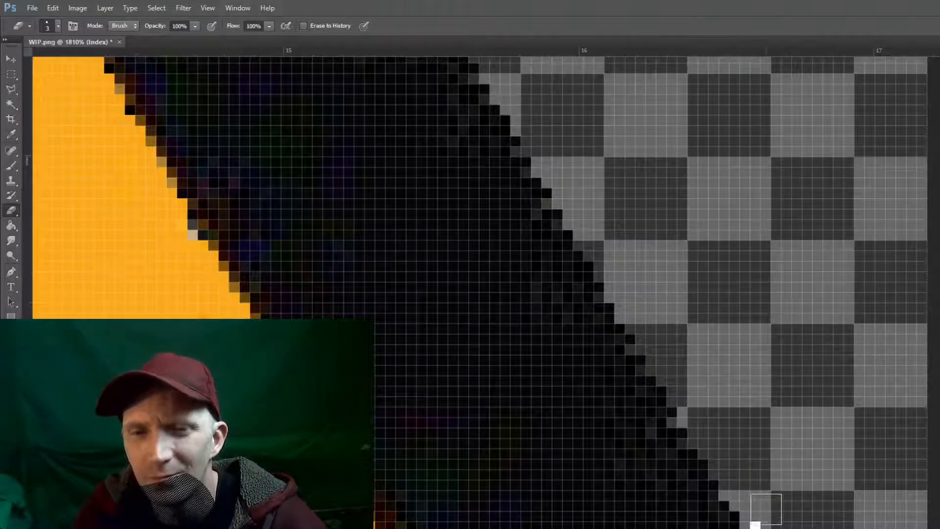
pyautogui.click(770, 512)
# - Erase the white pixels at the foot of the right slope, up to the canvas's right border near ruler mark 17
pyautogui.moveTo(763, 399)
pyautogui.mouseDown()
pyautogui.moveTo(727, 226)
pyautogui.moveTo(680, 190)
pyautogui.moveTo(577, 172)
pyautogui.mouseUp()
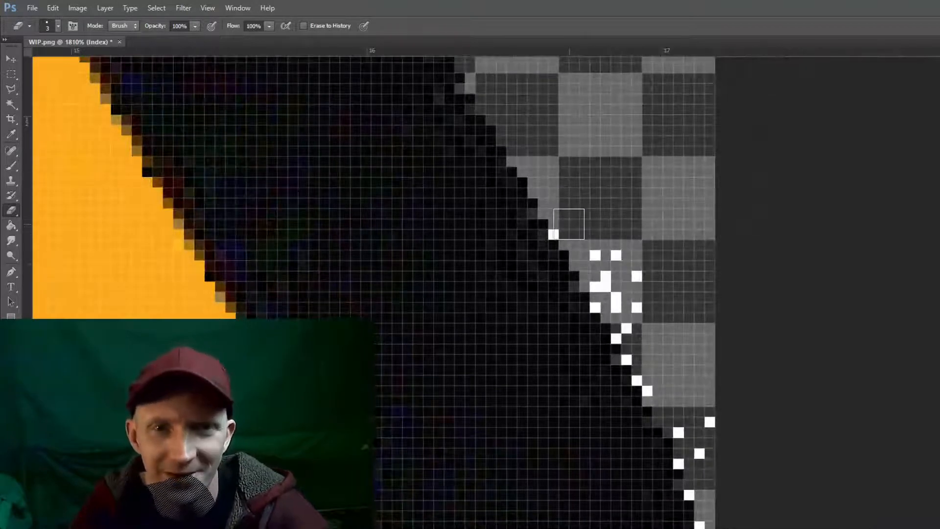
pyautogui.moveTo(568, 218)
pyautogui.mouseDown()
pyautogui.moveTo(587, 224)
pyautogui.moveTo(647, 277)
pyautogui.moveTo(657, 317)
pyautogui.moveTo(604, 260)
pyautogui.moveTo(609, 293)
pyautogui.moveTo(636, 314)
pyautogui.moveTo(639, 326)
pyautogui.moveTo(631, 324)
pyautogui.moveTo(644, 353)
pyautogui.mouseUp()
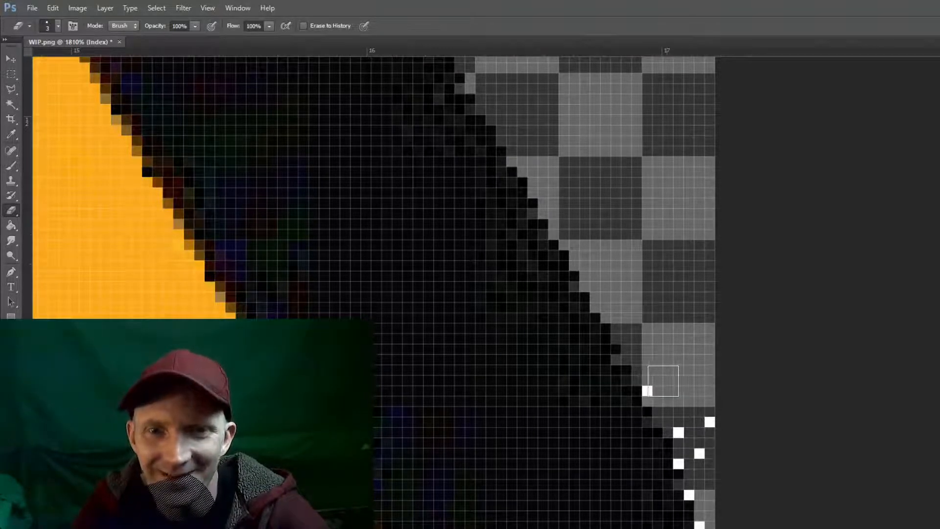
pyautogui.click(709, 416)
pyautogui.click(683, 425)
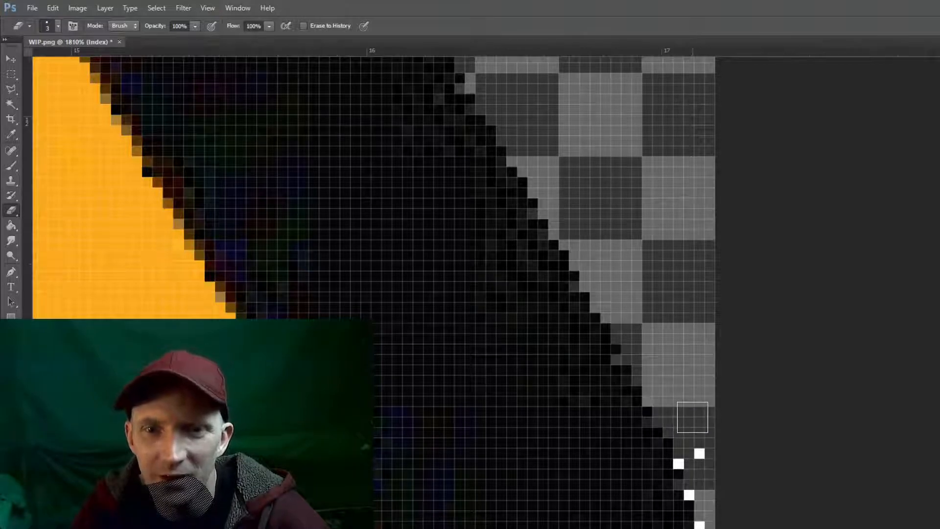
pyautogui.click(695, 448)
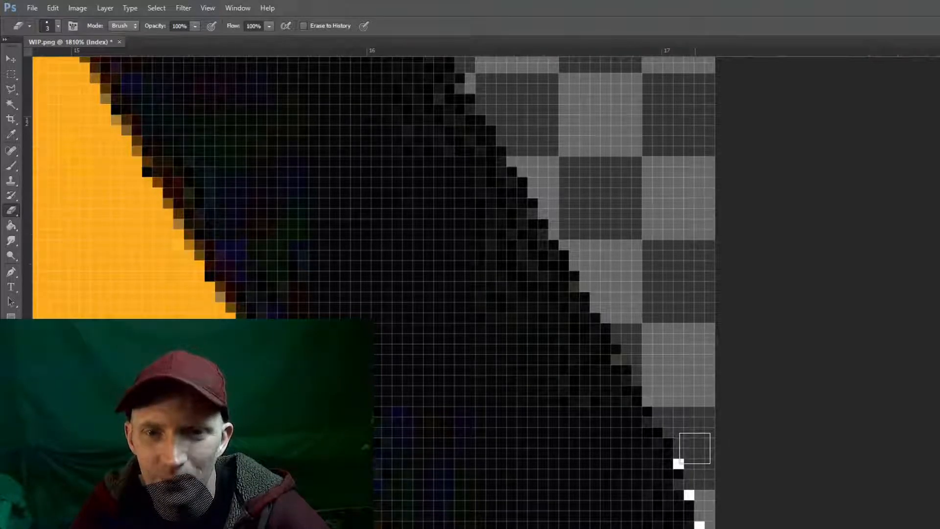
pyautogui.click(685, 458)
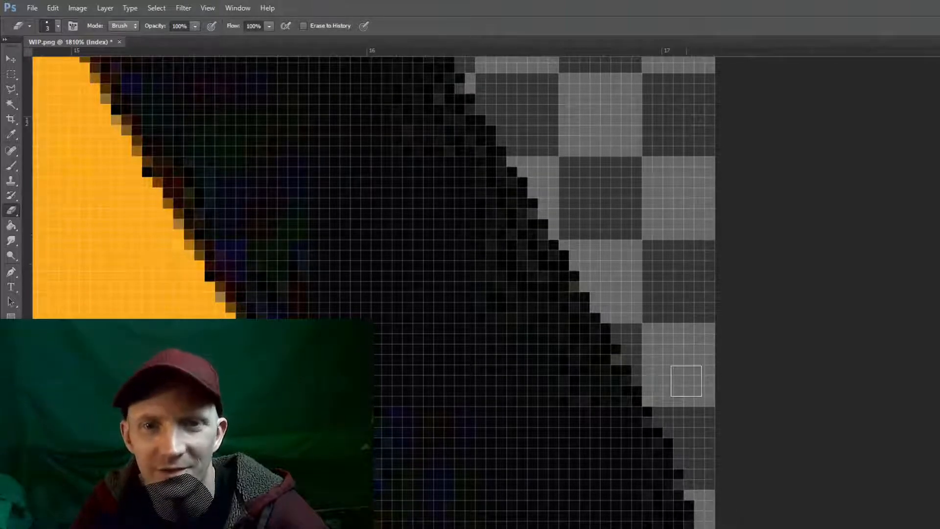
# - Erase the white fringe around the underside of the sign's rounded lower-right corner
pyautogui.moveTo(682, 376); pyautogui.dragTo(740, 72)
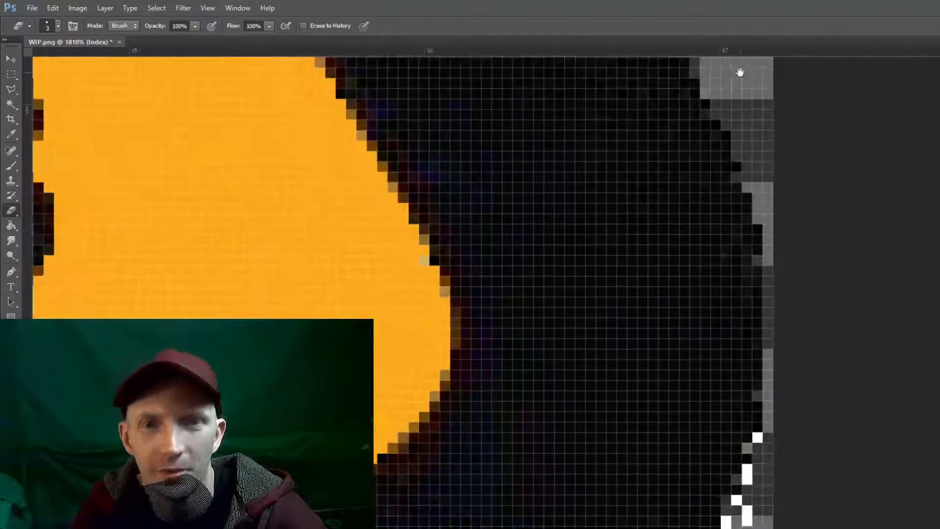
pyautogui.moveTo(723, 401); pyautogui.dragTo(522, 227)
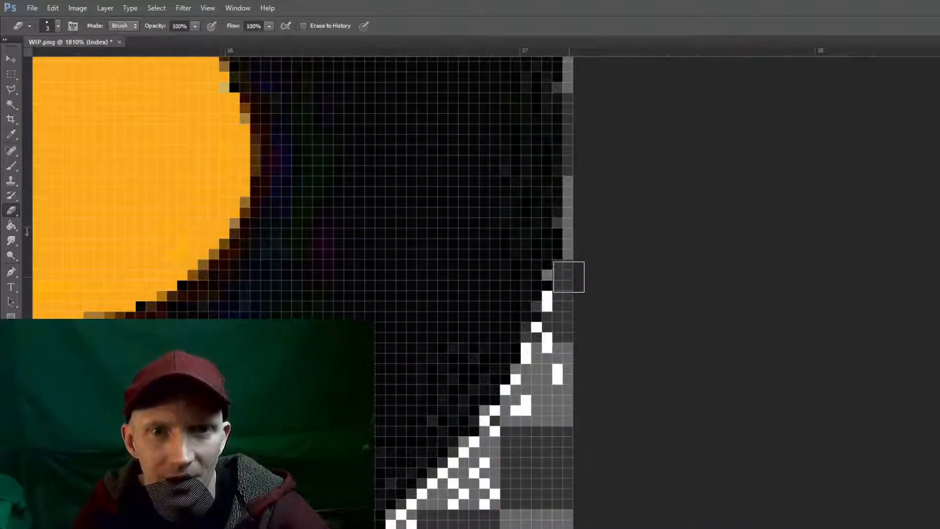
pyautogui.moveTo(561, 305)
pyautogui.mouseDown()
pyautogui.moveTo(552, 371)
pyautogui.moveTo(533, 367)
pyautogui.moveTo(523, 410)
pyautogui.moveTo(516, 400)
pyautogui.moveTo(523, 427)
pyautogui.moveTo(502, 436)
pyautogui.mouseUp()
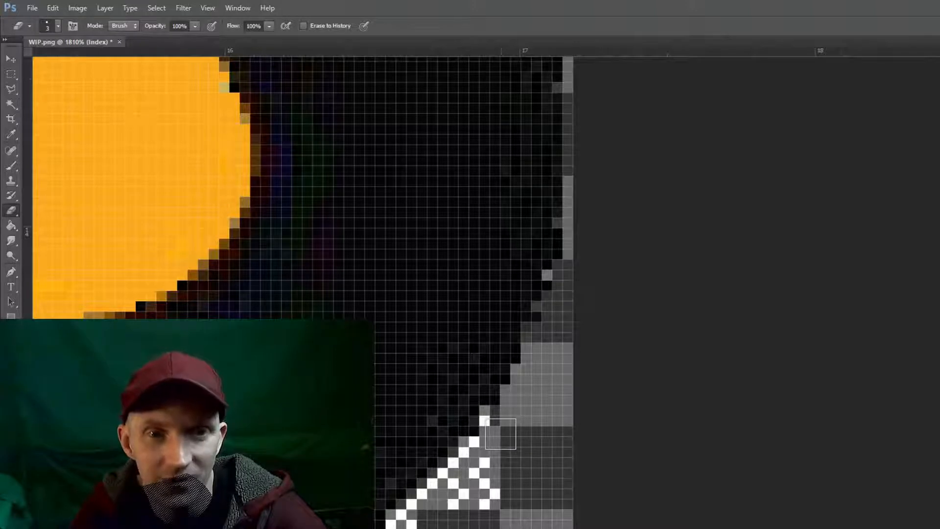
pyautogui.moveTo(499, 431)
pyautogui.mouseDown()
pyautogui.moveTo(499, 468)
pyautogui.moveTo(478, 512)
pyautogui.moveTo(485, 483)
pyautogui.moveTo(451, 509)
pyautogui.moveTo(496, 451)
pyautogui.moveTo(415, 527)
pyautogui.moveTo(543, 297)
pyautogui.moveTo(517, 299)
pyautogui.moveTo(474, 380)
pyautogui.moveTo(488, 374)
pyautogui.moveTo(477, 358)
pyautogui.moveTo(456, 368)
pyautogui.moveTo(466, 345)
pyautogui.moveTo(507, 315)
pyautogui.moveTo(435, 363)
pyautogui.mouseUp()
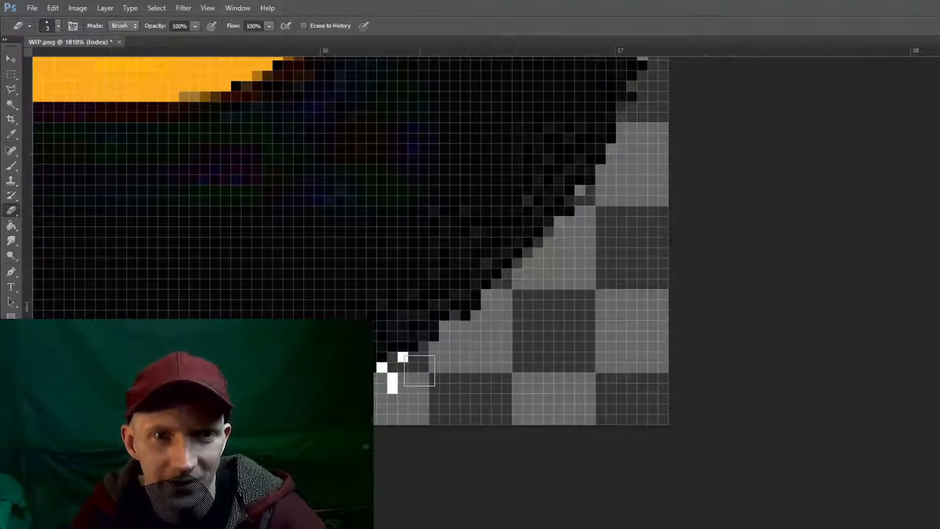
pyautogui.moveTo(415, 370); pyautogui.dragTo(398, 391)
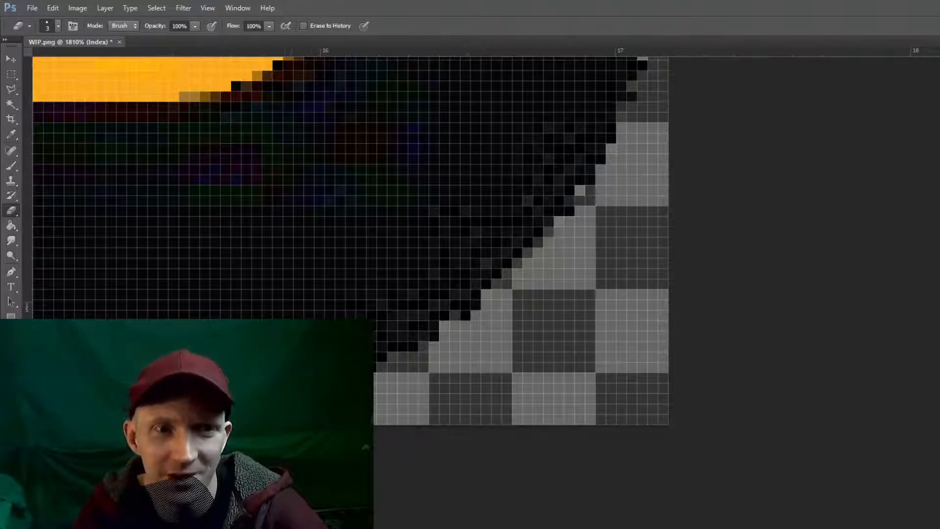
# - Erase the white pixels under the sign's rounded lower-left corner at 3200% zoom, down to the canvas's bottom edge
pyautogui.moveTo(442, 376)
pyautogui.mouseDown()
pyautogui.moveTo(459, 329)
pyautogui.moveTo(811, 231)
pyautogui.moveTo(939, 294)
pyautogui.moveTo(793, 251)
pyautogui.moveTo(733, 265)
pyautogui.moveTo(743, 406)
pyautogui.mouseUp()
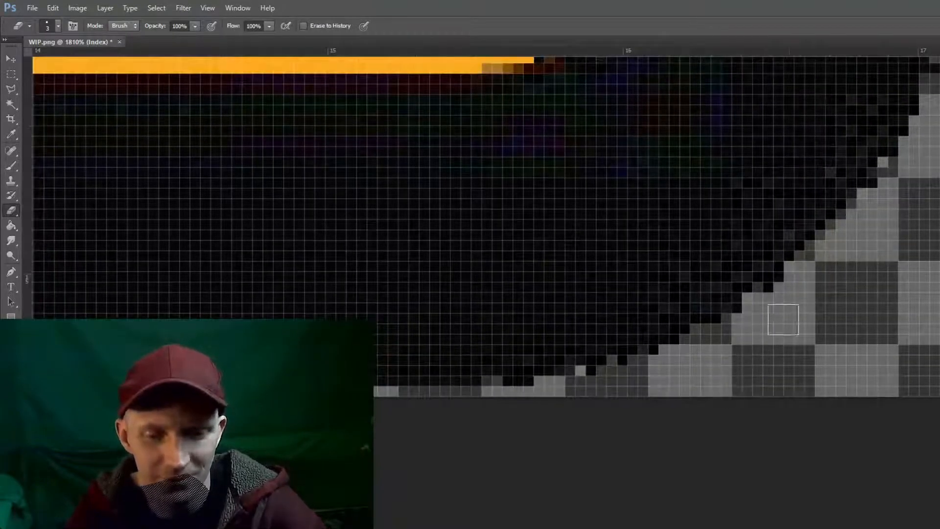
pyautogui.press('z')
pyautogui.moveTo(745, 309)
pyautogui.mouseDown()
pyautogui.moveTo(621, 323)
pyautogui.moveTo(708, 303)
pyautogui.moveTo(625, 323)
pyautogui.moveTo(634, 322)
pyautogui.mouseUp()
pyautogui.press('e')
pyautogui.press('z')
pyautogui.press('e')
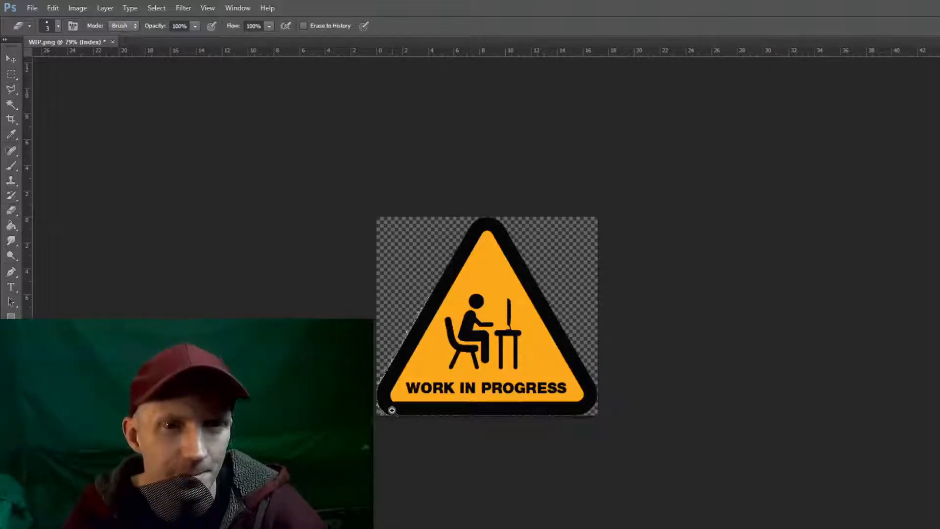
pyautogui.press('z')
pyautogui.moveTo(451, 387)
pyautogui.mouseDown()
pyautogui.moveTo(483, 392)
pyautogui.moveTo(477, 398)
pyautogui.moveTo(529, 386)
pyautogui.moveTo(522, 393)
pyautogui.mouseUp()
pyautogui.press('e')
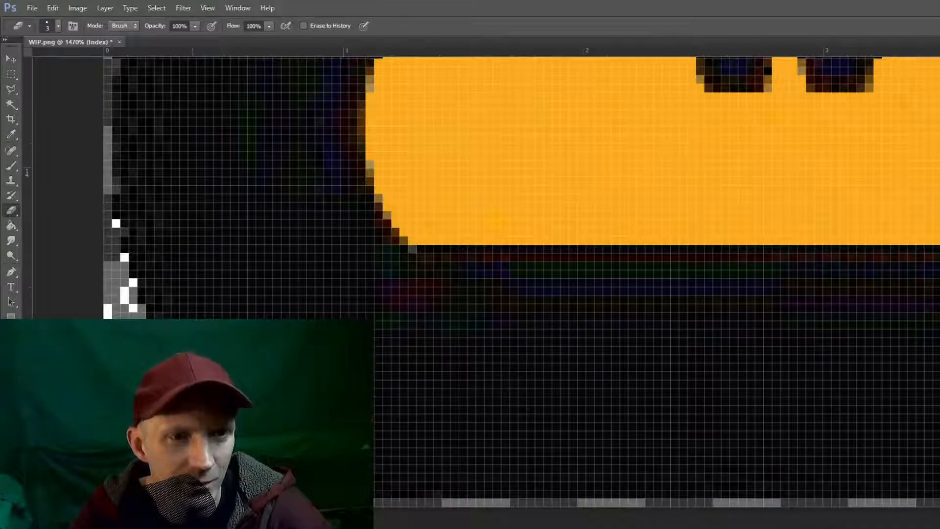
pyautogui.press('z')
pyautogui.moveTo(206, 462); pyautogui.dragTo(220, 462)
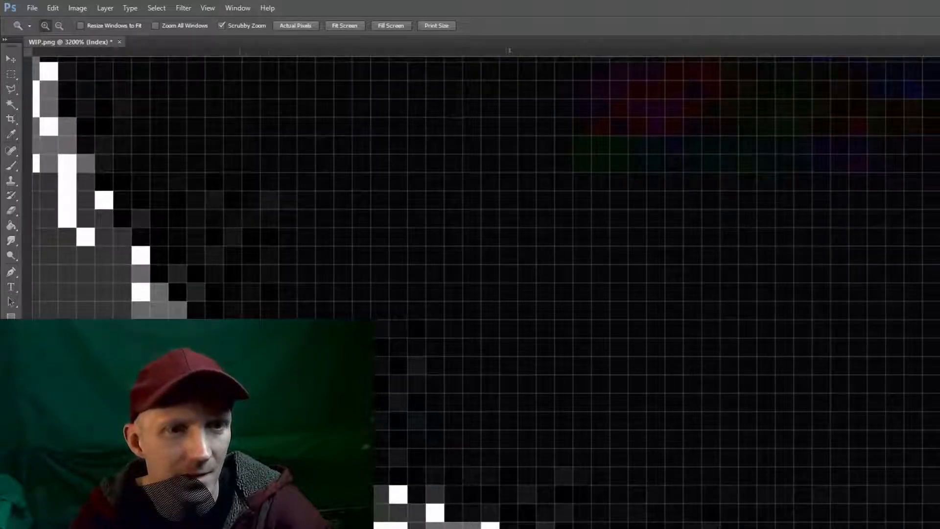
pyautogui.click(10, 211)
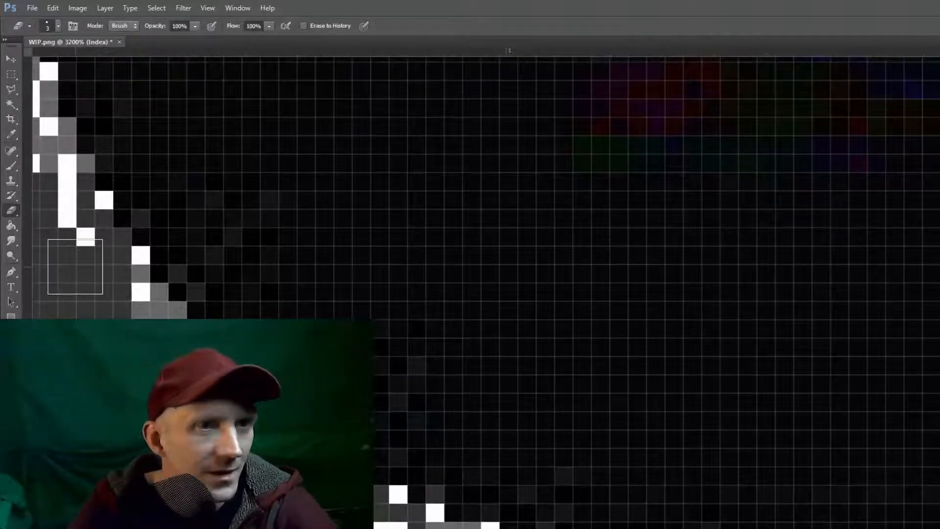
pyautogui.moveTo(116, 317); pyautogui.dragTo(131, 333)
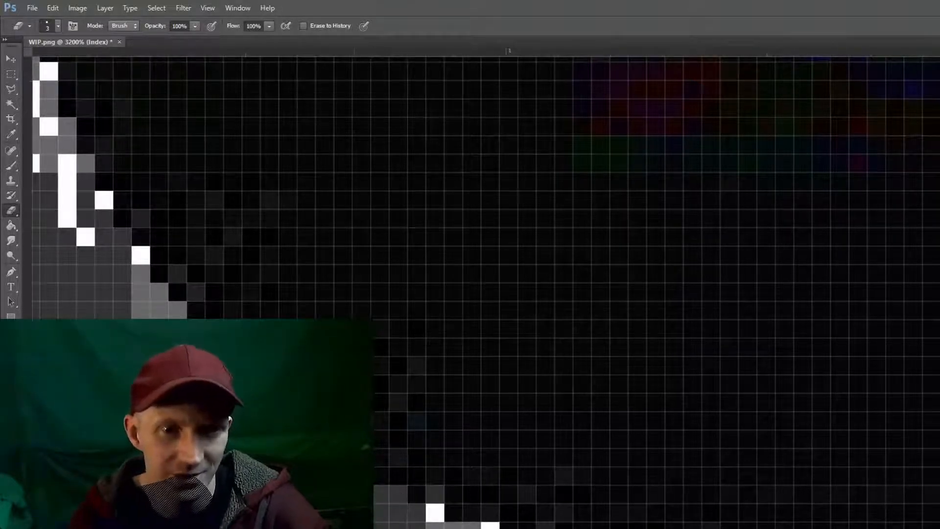
pyautogui.moveTo(354, 488); pyautogui.dragTo(333, 300)
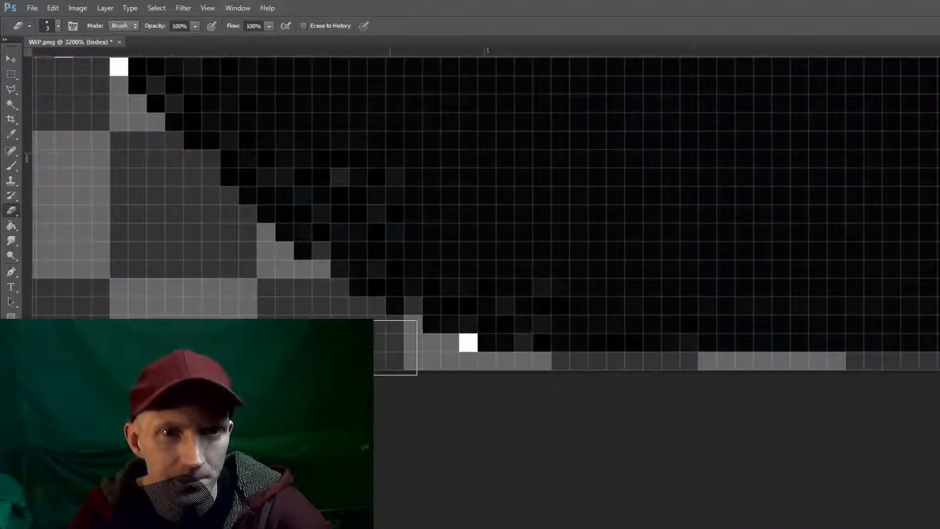
pyautogui.click(441, 367)
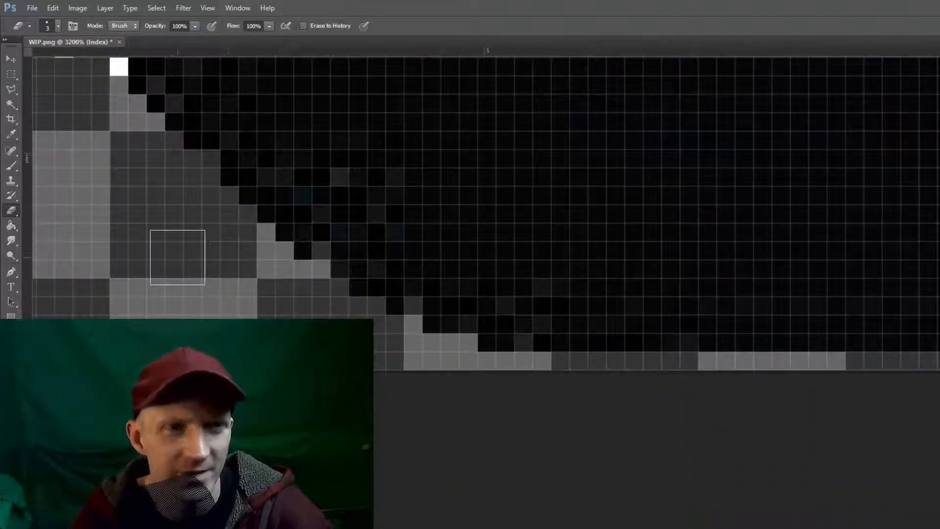
# - Erase the white pixels around the outer side of the sign's rounded lower-left corner, up to the canvas's left border
pyautogui.moveTo(172, 253); pyautogui.dragTo(479, 480)
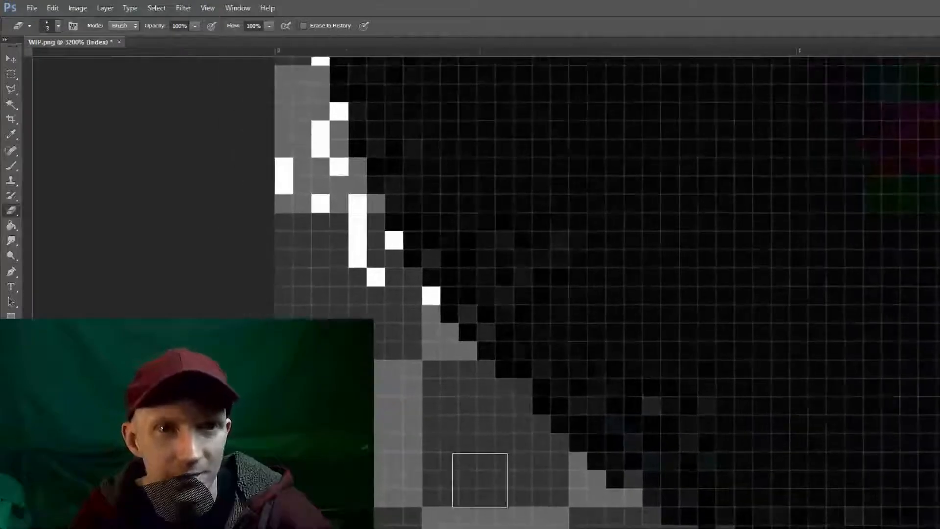
pyautogui.moveTo(375, 293); pyautogui.dragTo(293, 184)
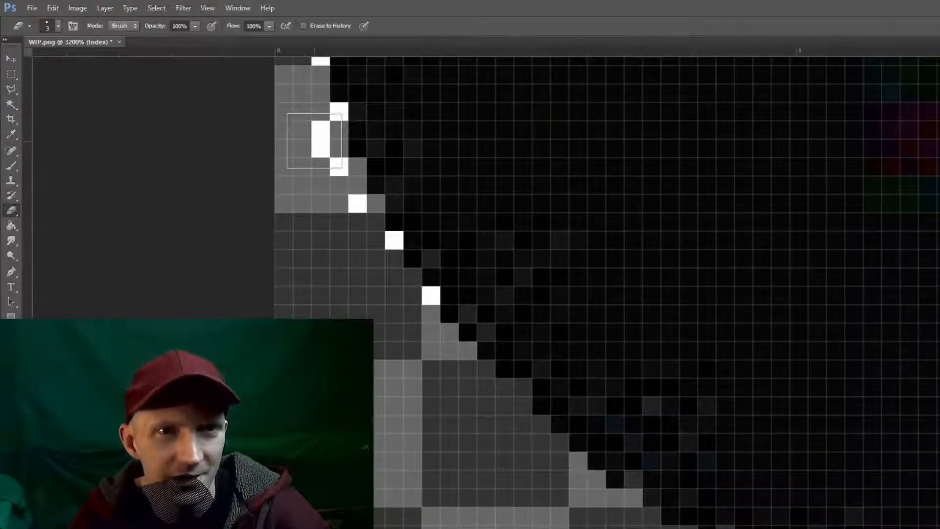
pyautogui.click(316, 144)
pyautogui.click(318, 138)
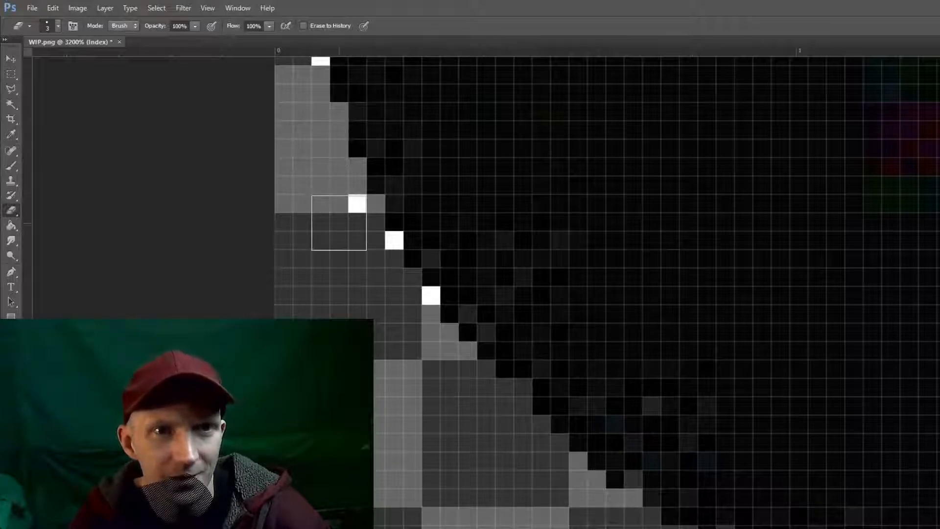
pyautogui.click(339, 220)
pyautogui.click(370, 263)
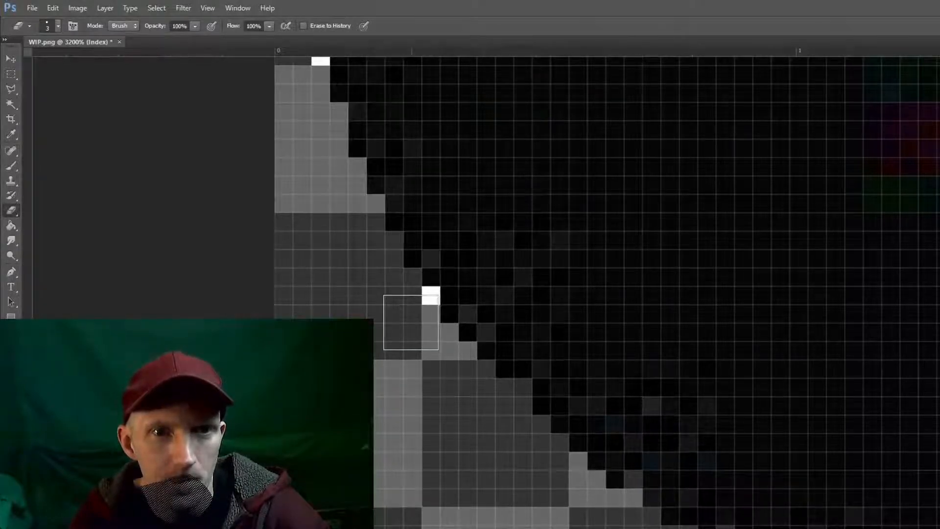
pyautogui.click(414, 313)
pyautogui.moveTo(289, 243); pyautogui.dragTo(431, 527)
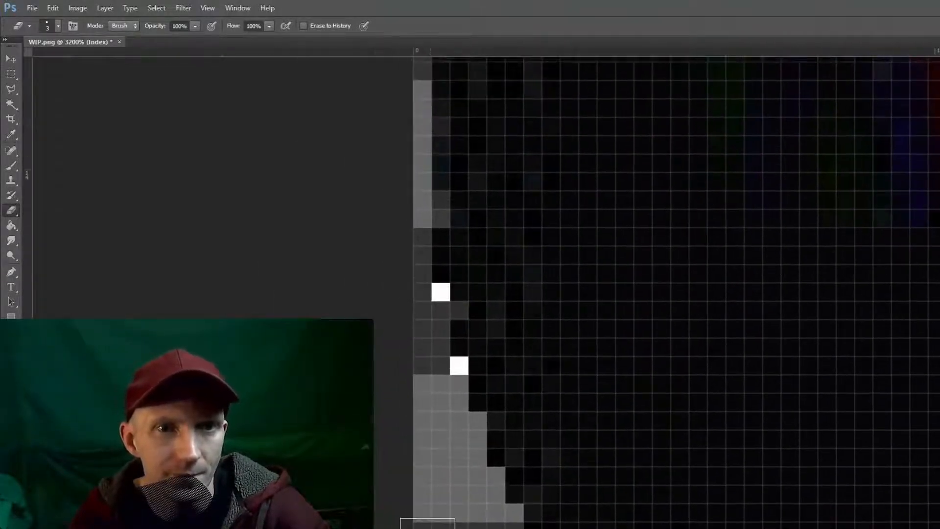
pyautogui.click(427, 344)
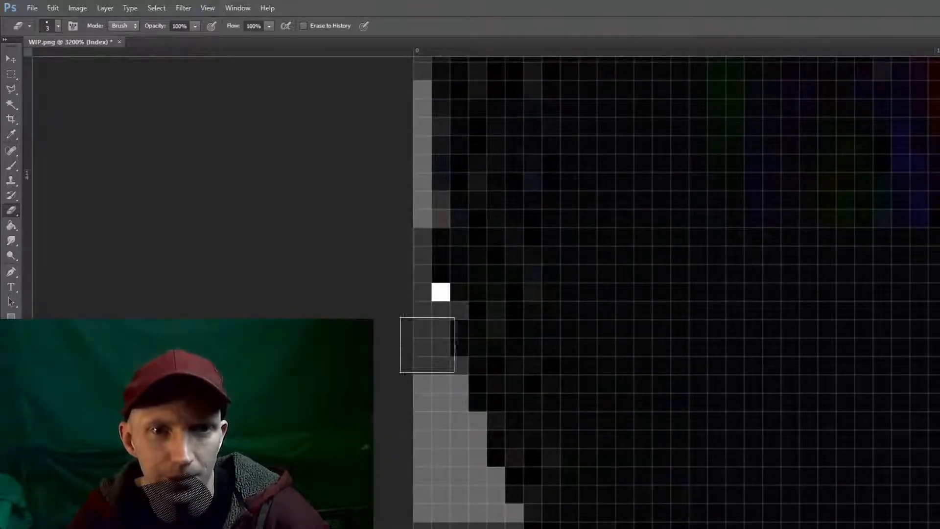
pyautogui.moveTo(421, 312); pyautogui.dragTo(625, 432)
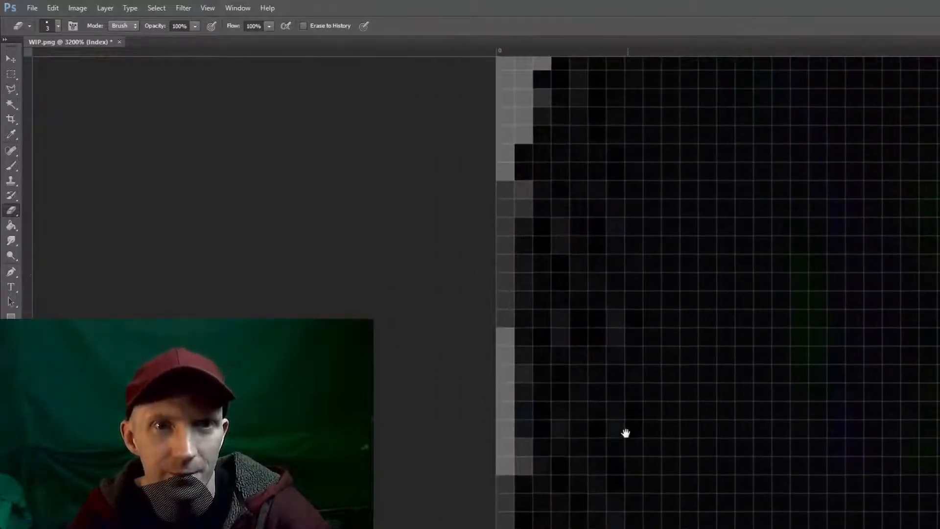
# - Erase the scattered white pixels beside the foot of the sign's left slope, just past ruler mark 0
pyautogui.moveTo(766, 206); pyautogui.dragTo(629, 514)
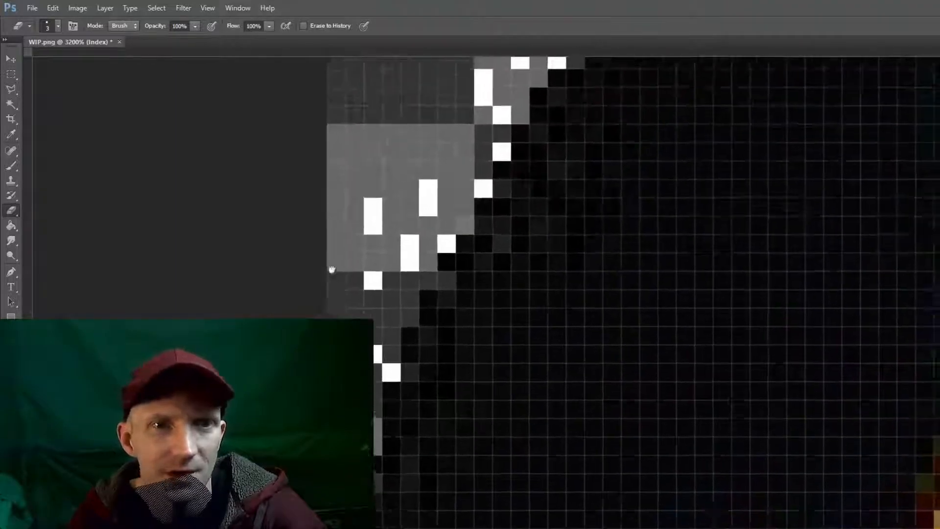
pyautogui.click(406, 220)
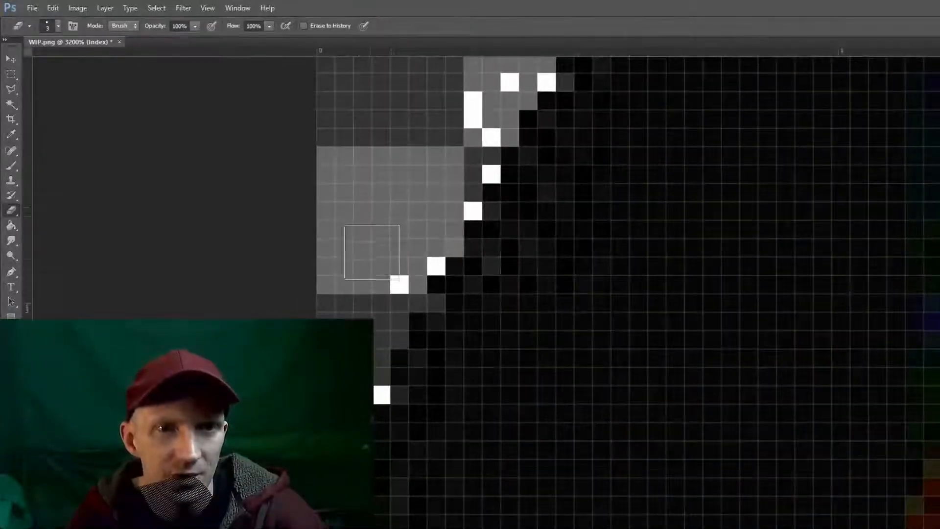
pyautogui.click(375, 265)
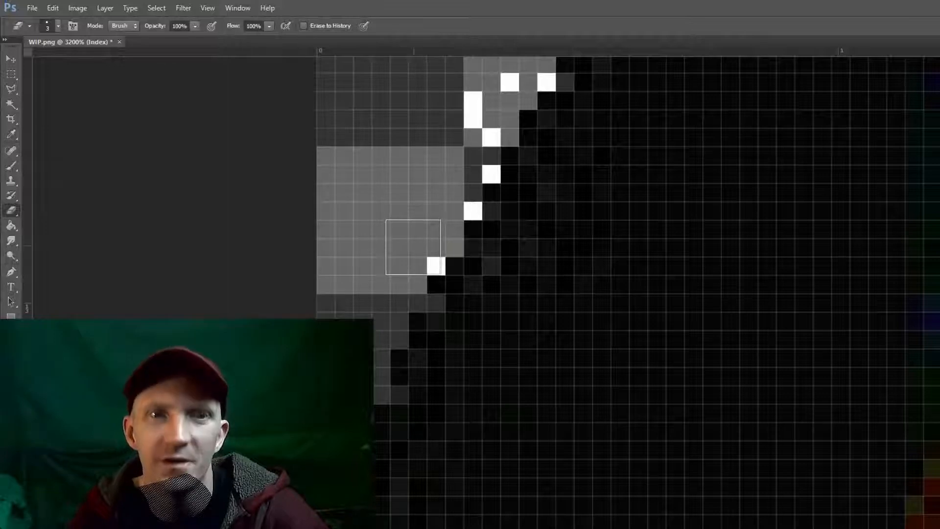
pyautogui.click(447, 193)
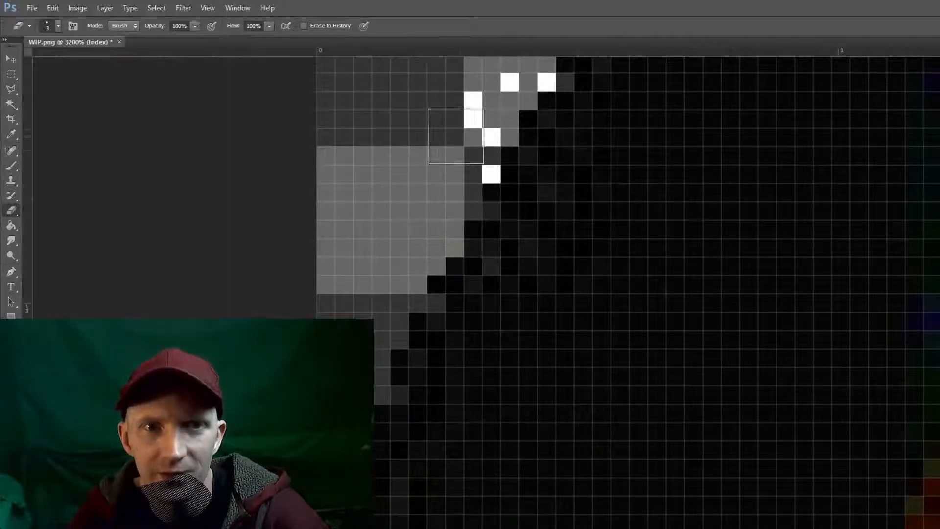
pyautogui.click(453, 120)
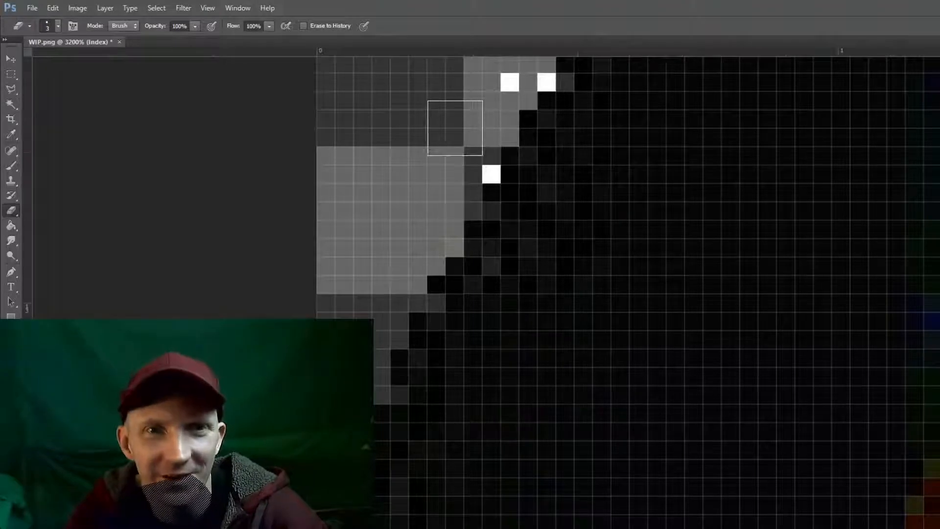
# - Erase the white fringe along the lower left slope, about midway between ruler marks 0 and 1
pyautogui.moveTo(451, 146); pyautogui.dragTo(387, 414)
pyautogui.click(422, 351)
pyautogui.moveTo(428, 340)
pyautogui.mouseDown()
pyautogui.moveTo(428, 279)
pyautogui.moveTo(465, 249)
pyautogui.moveTo(468, 260)
pyautogui.moveTo(508, 230)
pyautogui.mouseUp()
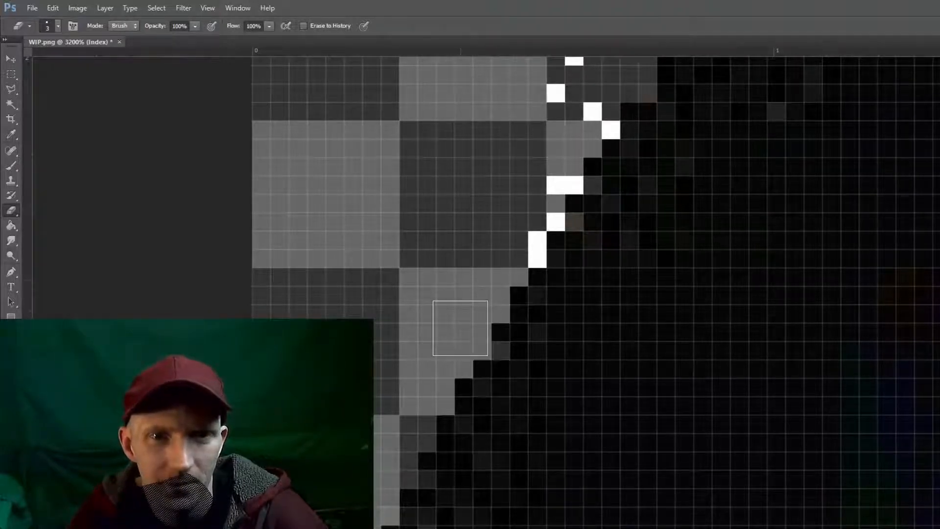
pyautogui.moveTo(512, 233); pyautogui.dragTo(529, 197)
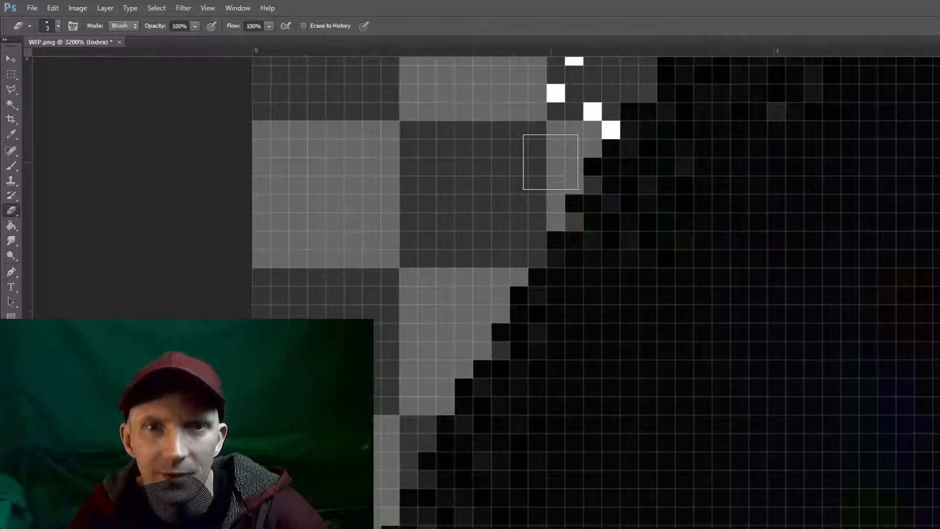
# - Erase the stray white pixels on the left slope's edge in the stretch just before ruler mark 1
pyautogui.moveTo(505, 147)
pyautogui.mouseDown()
pyautogui.moveTo(399, 368)
pyautogui.moveTo(485, 245)
pyautogui.moveTo(401, 398)
pyautogui.moveTo(373, 402)
pyautogui.moveTo(396, 381)
pyautogui.moveTo(411, 233)
pyautogui.moveTo(367, 322)
pyautogui.moveTo(508, 244)
pyautogui.mouseUp()
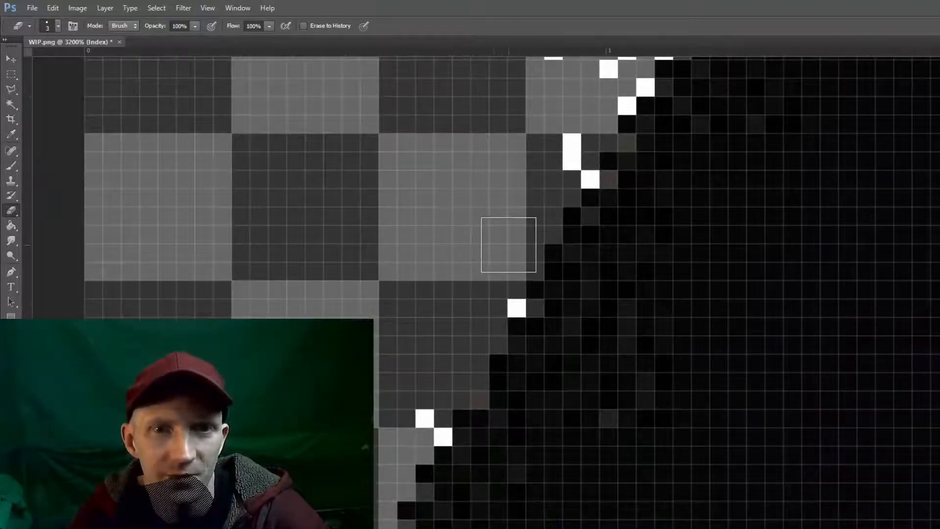
pyautogui.click(494, 287)
pyautogui.click(408, 393)
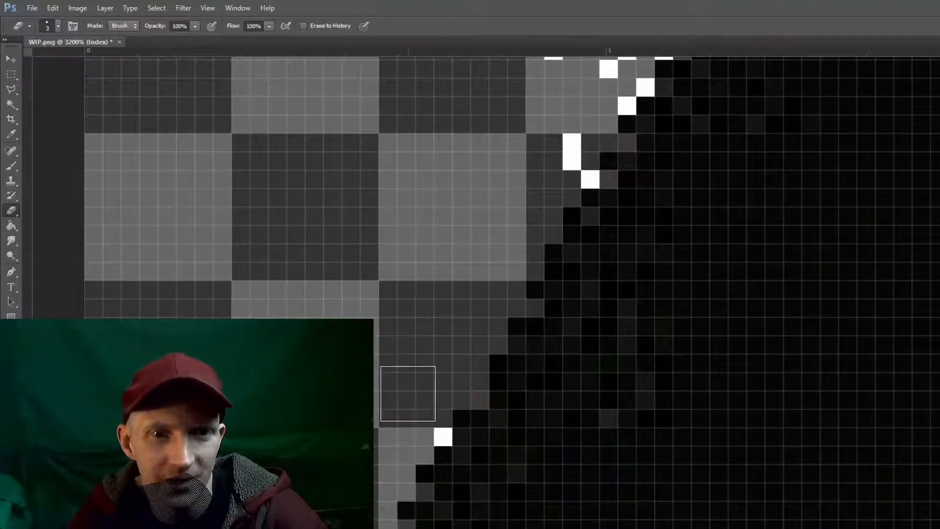
pyautogui.click(417, 410)
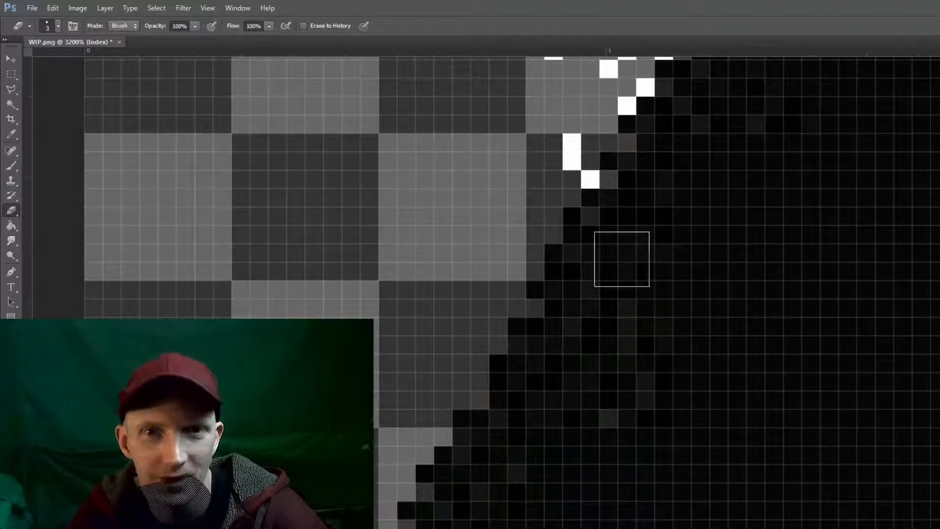
pyautogui.click(554, 142)
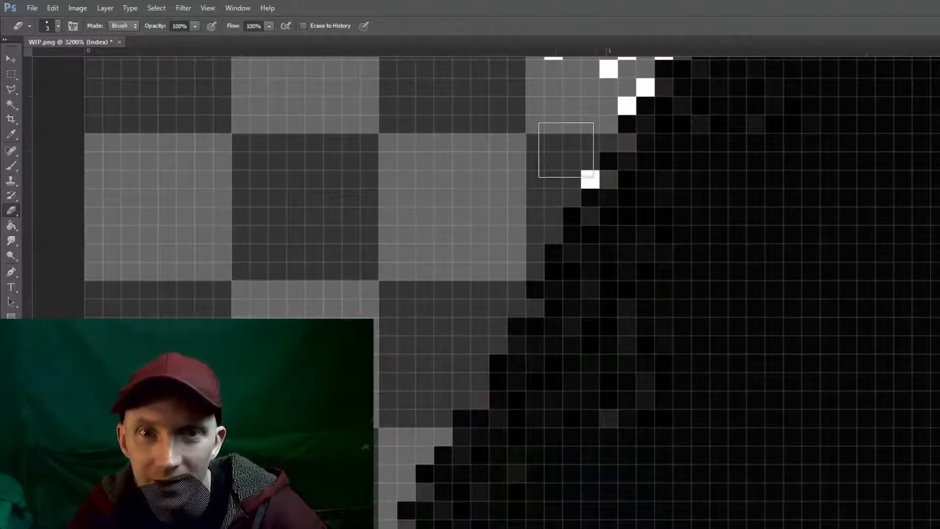
# - Erase the white pixels stepping up the left slope's edge right at ruler mark 1
pyautogui.moveTo(545, 156); pyautogui.dragTo(402, 479)
pyautogui.click(443, 315)
pyautogui.moveTo(547, 150)
pyautogui.mouseDown()
pyautogui.moveTo(543, 214)
pyautogui.moveTo(519, 288)
pyautogui.moveTo(497, 342)
pyautogui.moveTo(453, 394)
pyautogui.mouseUp()
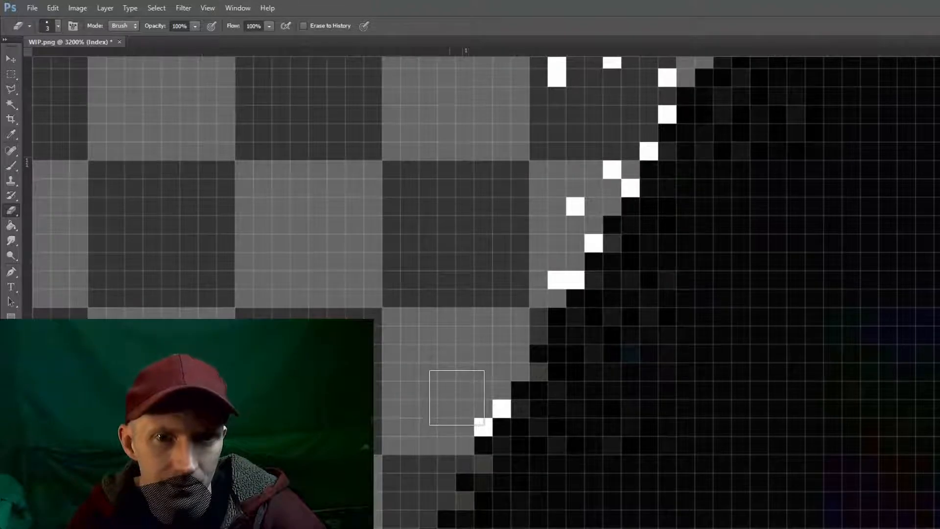
pyautogui.click(463, 404)
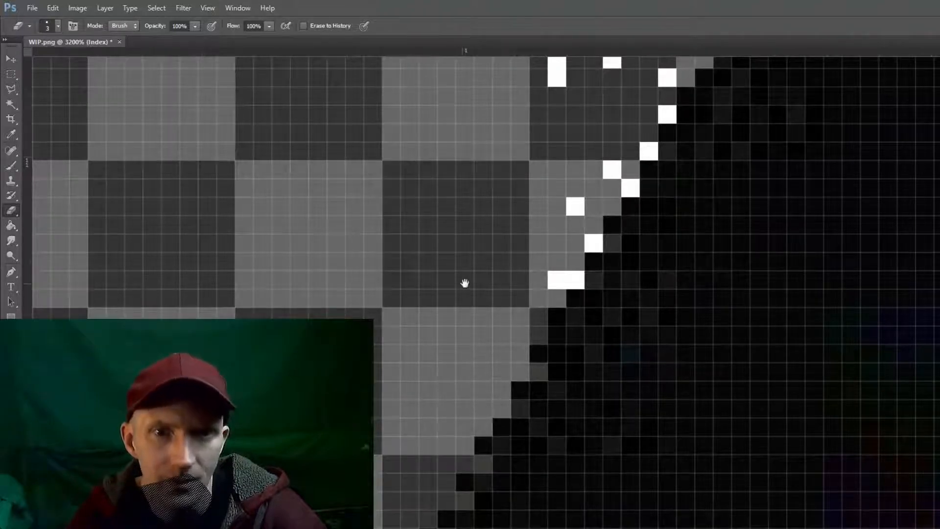
# - Erase the loose white pixels and the edge fringe beside the left slope just past ruler mark 1
pyautogui.moveTo(464, 281); pyautogui.dragTo(357, 442)
pyautogui.click(434, 419)
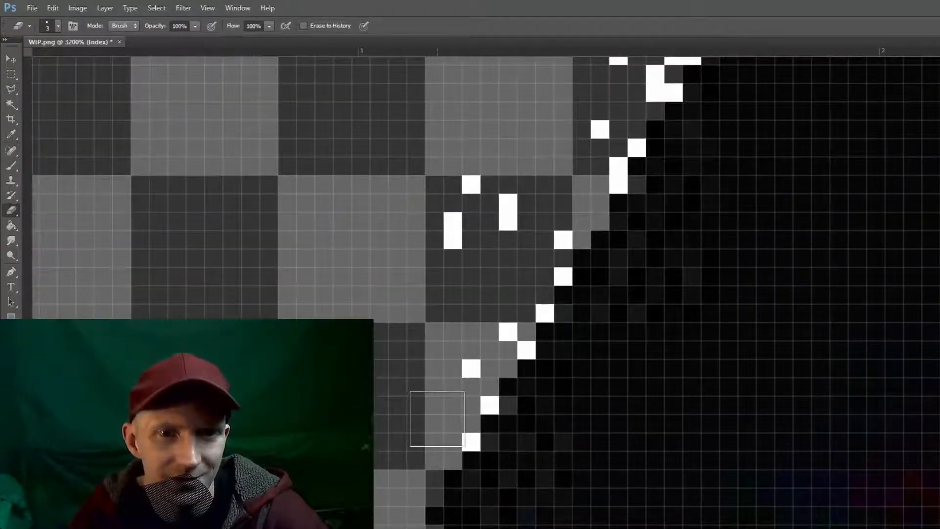
pyautogui.click(454, 369)
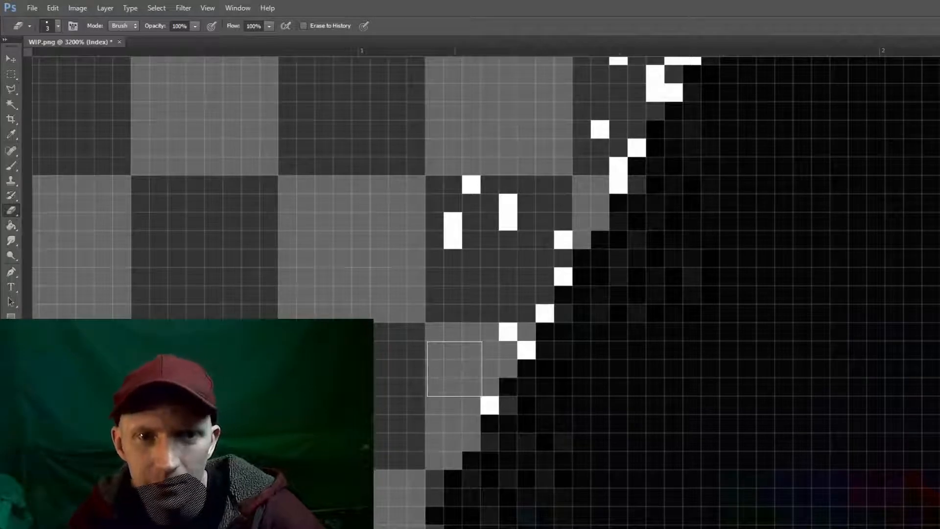
pyautogui.click(466, 378)
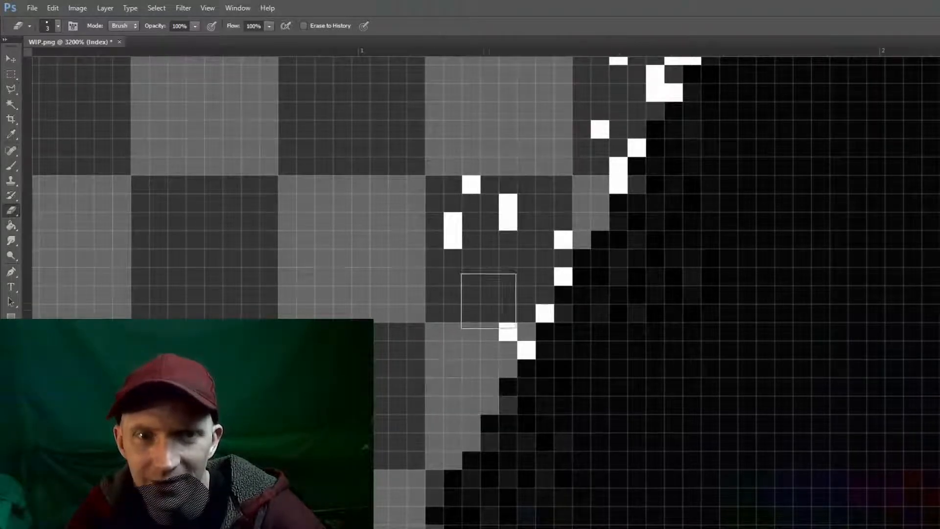
pyautogui.moveTo(462, 237); pyautogui.dragTo(502, 190)
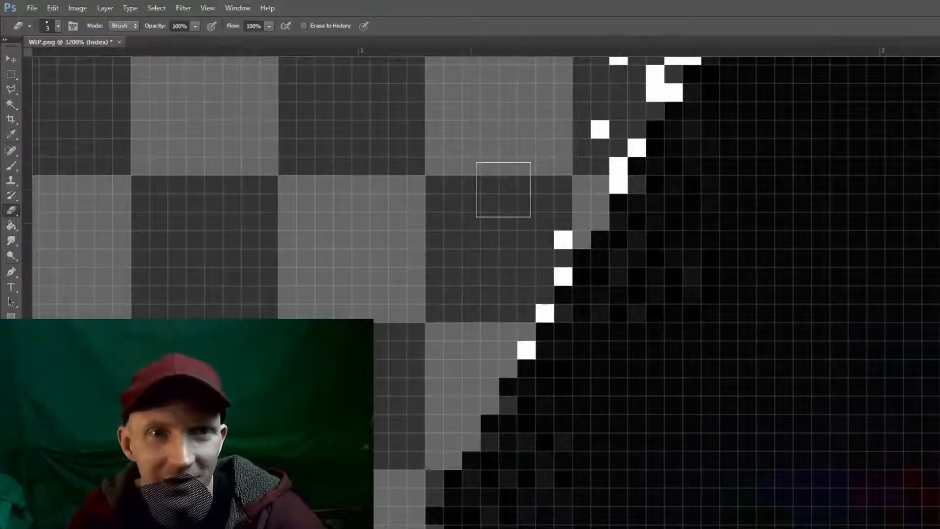
pyautogui.moveTo(506, 228)
pyautogui.mouseDown()
pyautogui.moveTo(545, 219)
pyautogui.moveTo(530, 268)
pyautogui.mouseUp()
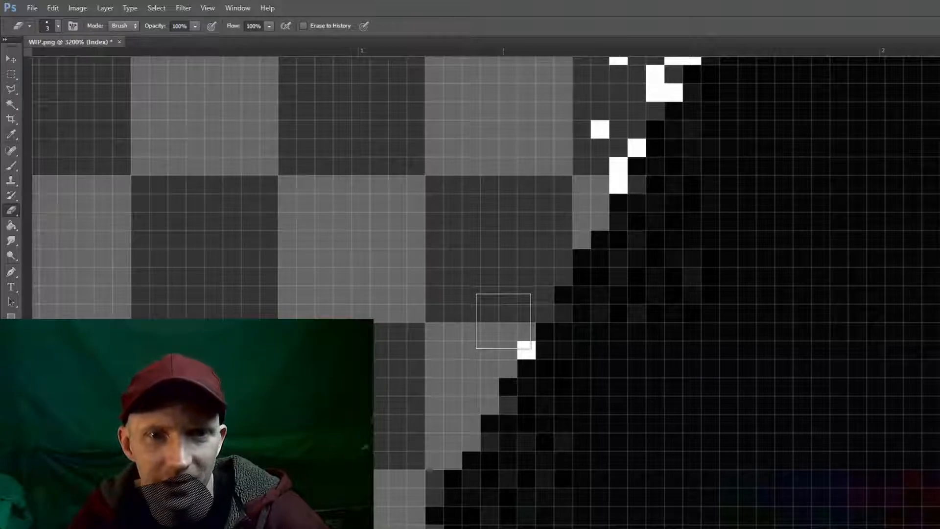
# - Erase the white clusters along the left slope's edge, about midway between ruler marks 1 and 2
pyautogui.moveTo(517, 218); pyautogui.dragTo(384, 428)
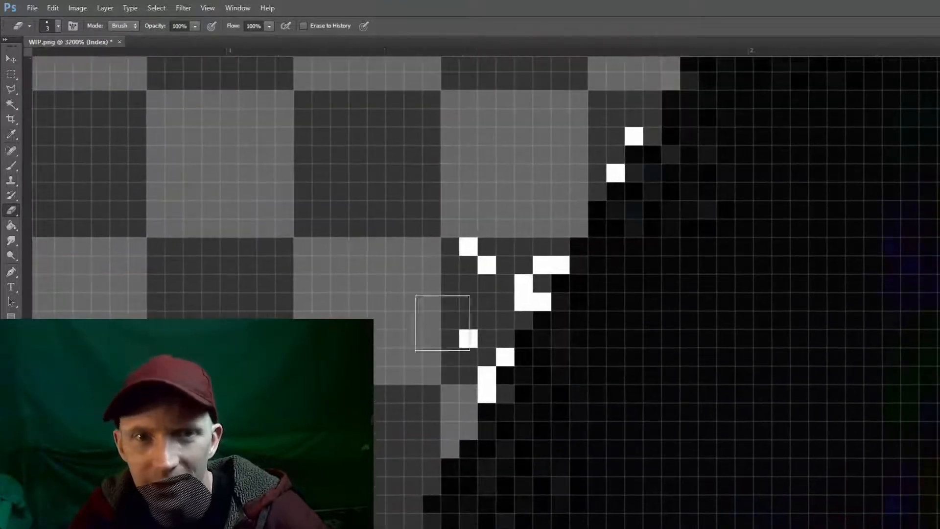
pyautogui.moveTo(441, 315)
pyautogui.mouseDown()
pyautogui.moveTo(480, 218)
pyautogui.moveTo(425, 324)
pyautogui.moveTo(522, 236)
pyautogui.moveTo(454, 365)
pyautogui.moveTo(463, 367)
pyautogui.moveTo(479, 330)
pyautogui.mouseUp()
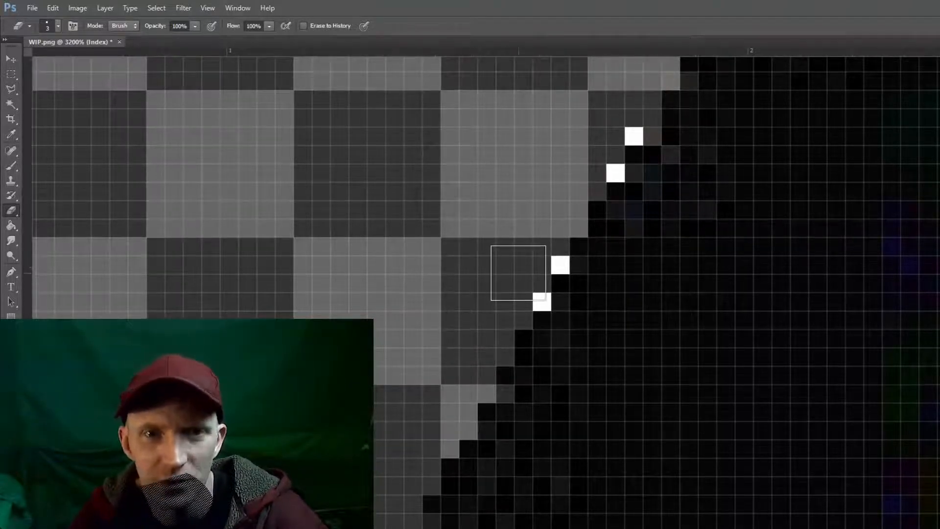
pyautogui.moveTo(513, 275)
pyautogui.mouseDown()
pyautogui.moveTo(614, 105)
pyautogui.moveTo(607, 112)
pyautogui.mouseUp()
# - Erase the scattered white pixels beside the left slope on both sides of ruler mark 2
pyautogui.moveTo(515, 155); pyautogui.dragTo(328, 461)
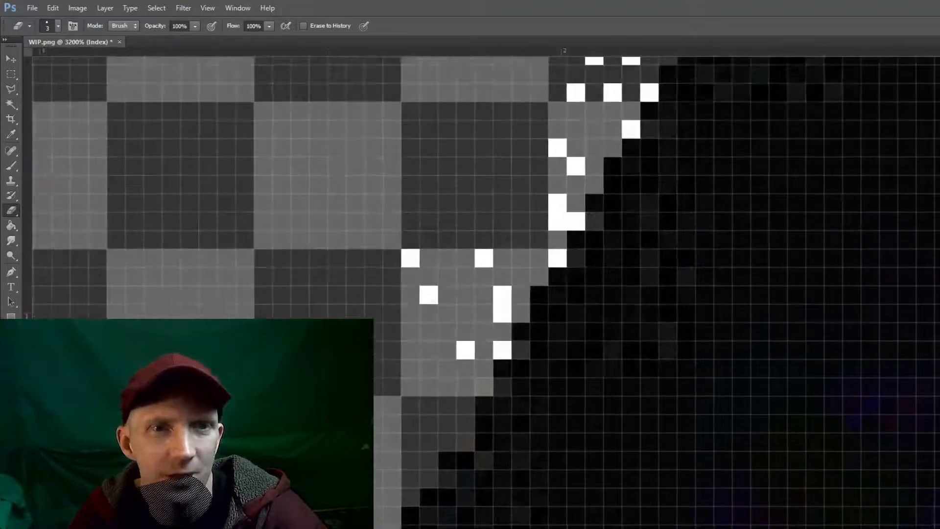
pyautogui.moveTo(397, 249)
pyautogui.mouseDown()
pyautogui.moveTo(417, 312)
pyautogui.moveTo(496, 232)
pyautogui.moveTo(451, 331)
pyautogui.moveTo(432, 322)
pyautogui.moveTo(474, 323)
pyautogui.mouseUp()
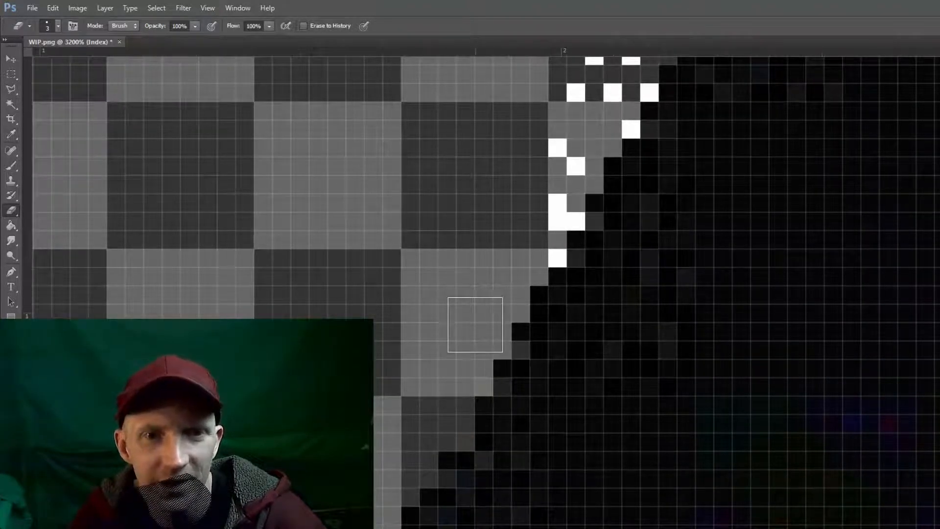
pyautogui.moveTo(531, 227)
pyautogui.mouseDown()
pyautogui.moveTo(538, 198)
pyautogui.moveTo(550, 193)
pyautogui.moveTo(549, 168)
pyautogui.moveTo(489, 233)
pyautogui.moveTo(409, 367)
pyautogui.mouseUp()
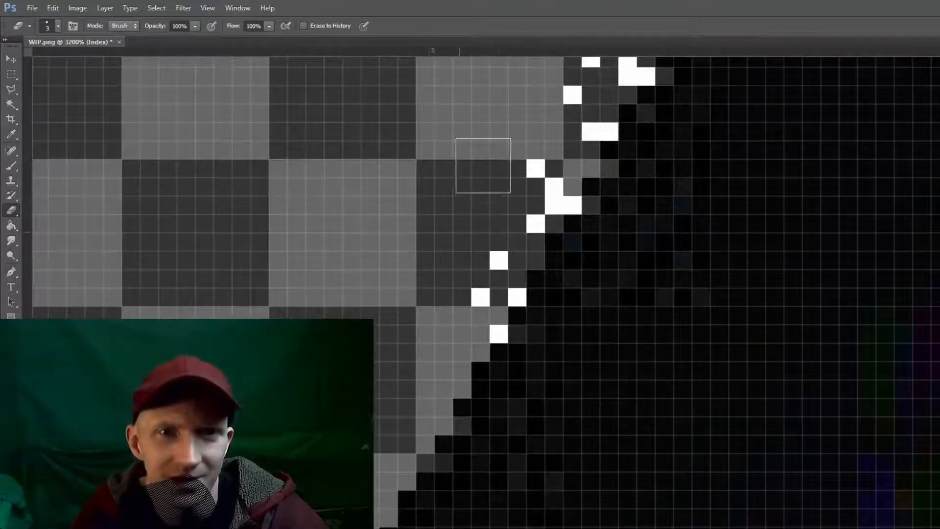
pyautogui.moveTo(483, 165)
pyautogui.mouseDown()
pyautogui.moveTo(530, 144)
pyautogui.moveTo(474, 281)
pyautogui.mouseUp()
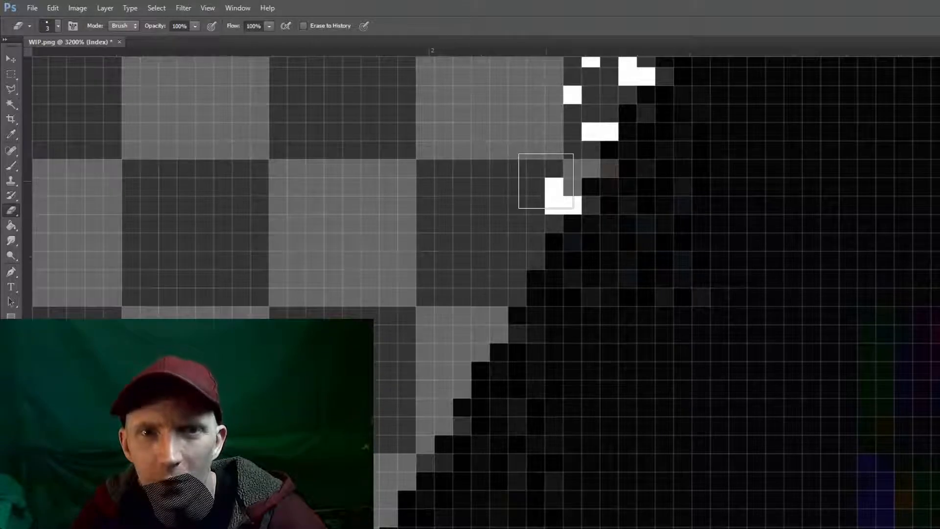
pyautogui.click(551, 187)
# - Erase the white pixels stepping up the left slope's edge between ruler marks 2 and 3
pyautogui.moveTo(490, 200); pyautogui.dragTo(297, 528)
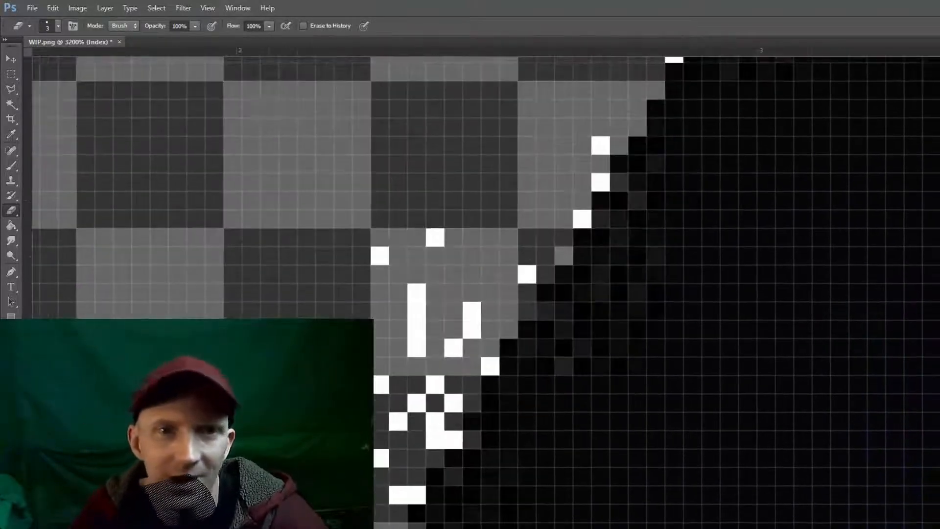
pyautogui.moveTo(365, 469)
pyautogui.mouseDown()
pyautogui.moveTo(435, 227)
pyautogui.moveTo(404, 257)
pyautogui.moveTo(397, 280)
pyautogui.moveTo(454, 289)
pyautogui.moveTo(409, 405)
pyautogui.moveTo(365, 479)
pyautogui.moveTo(325, 267)
pyautogui.mouseUp()
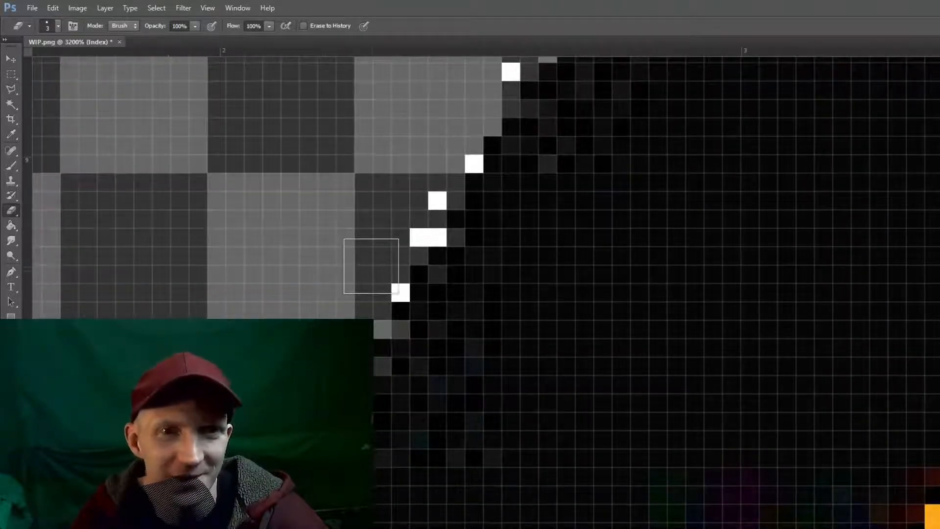
pyautogui.moveTo(419, 204)
pyautogui.mouseDown()
pyautogui.moveTo(414, 209)
pyautogui.moveTo(420, 197)
pyautogui.mouseUp()
pyautogui.moveTo(387, 163); pyautogui.dragTo(218, 496)
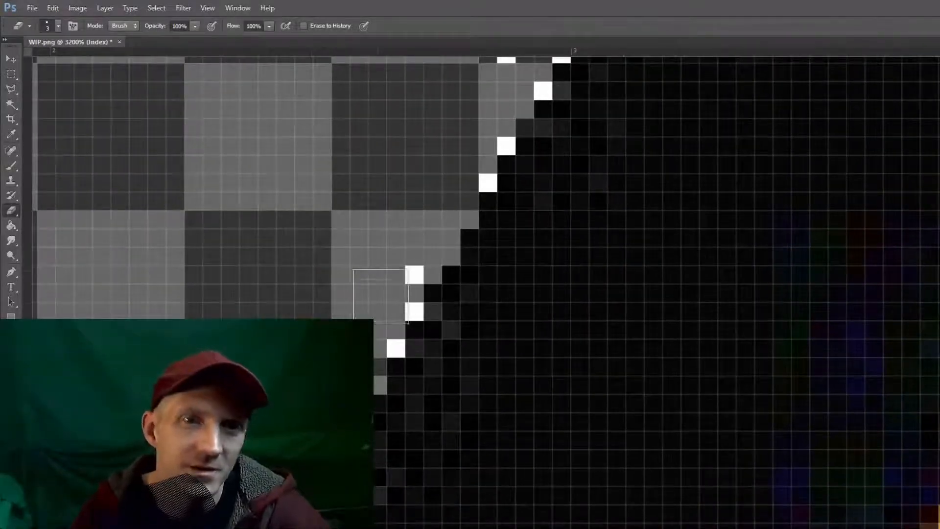
pyautogui.moveTo(389, 281); pyautogui.dragTo(393, 287)
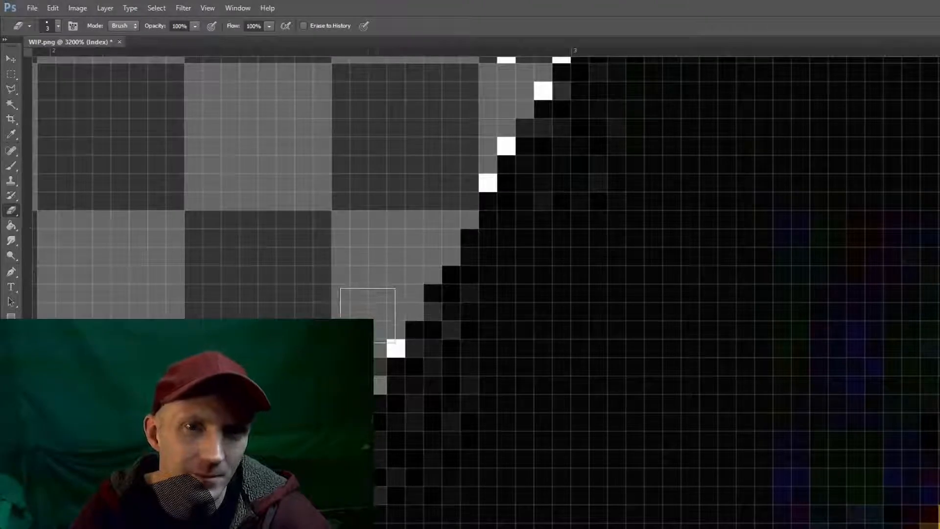
pyautogui.click(373, 324)
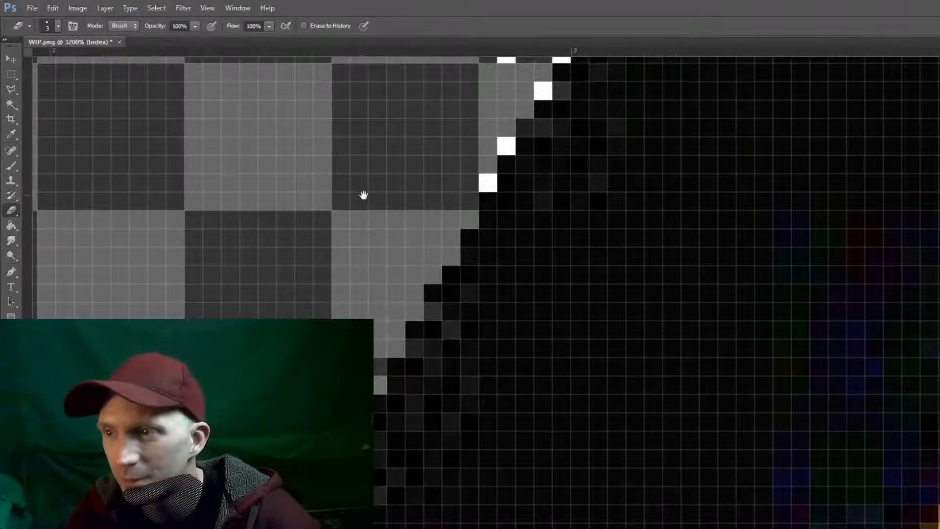
# - Erase the loose white pixels and edge fringe beside the left slope on both sides of ruler mark 3
pyautogui.moveTo(357, 224); pyautogui.dragTo(247, 401)
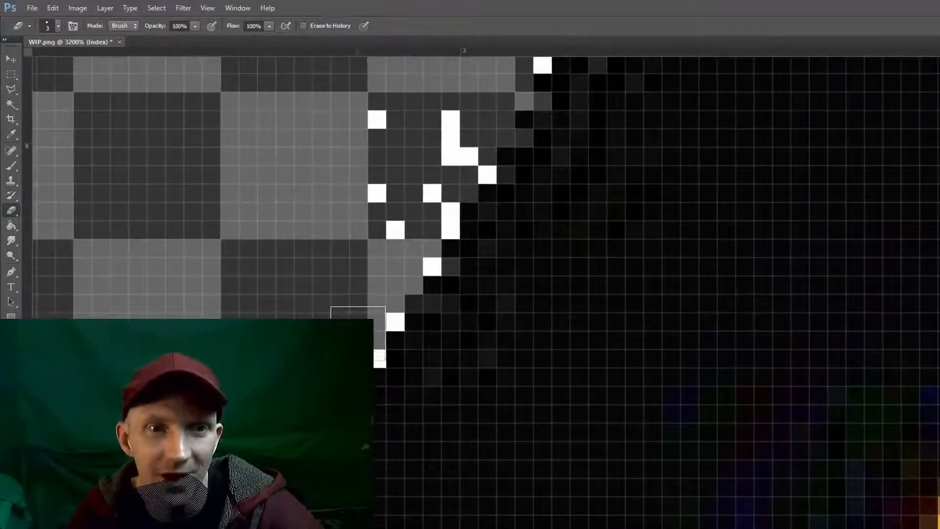
pyautogui.click(354, 335)
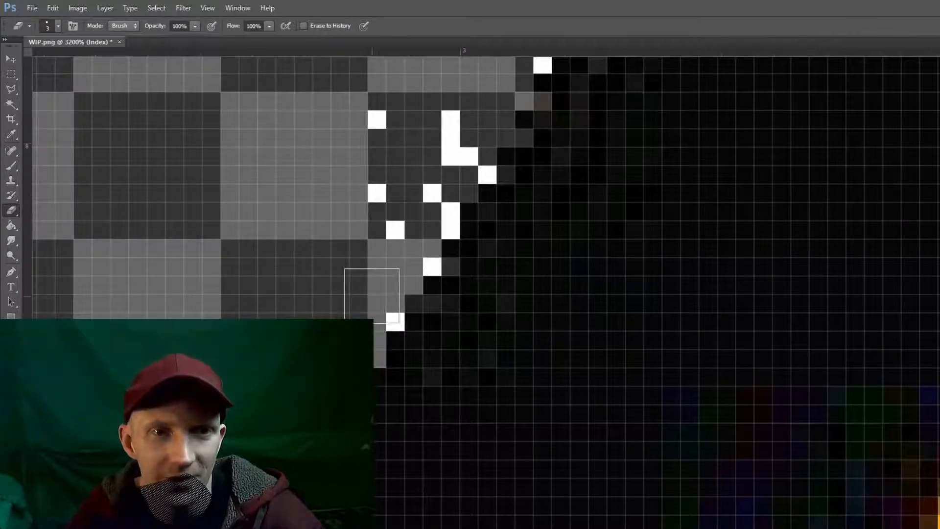
pyautogui.click(371, 295)
pyautogui.moveTo(377, 243)
pyautogui.mouseDown()
pyautogui.moveTo(344, 163)
pyautogui.moveTo(362, 142)
pyautogui.moveTo(448, 140)
pyautogui.moveTo(300, 320)
pyautogui.mouseUp()
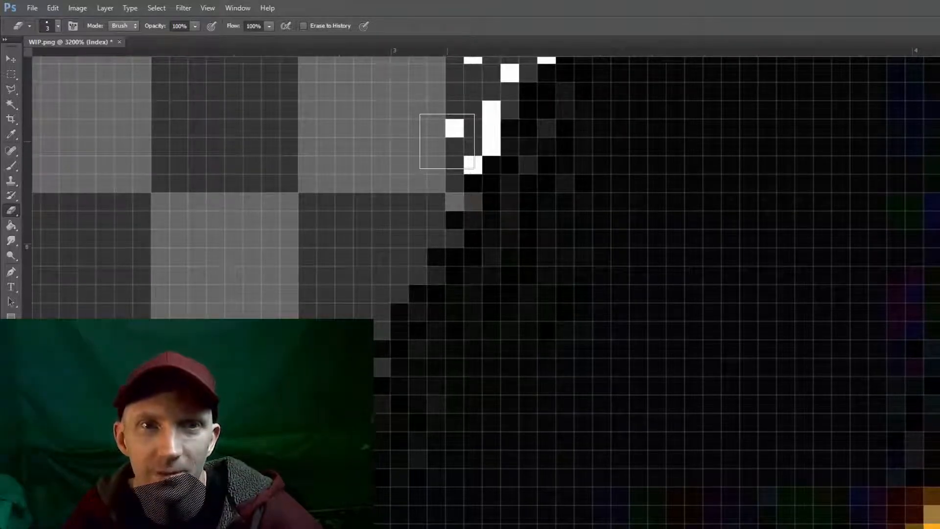
pyautogui.moveTo(444, 142)
pyautogui.mouseDown()
pyautogui.moveTo(459, 114)
pyautogui.moveTo(459, 125)
pyautogui.mouseUp()
# - Erase the white clusters and diagonal fringe along the left slope's edge between ruler marks 3 and 4
pyautogui.moveTo(426, 158); pyautogui.dragTo(359, 343)
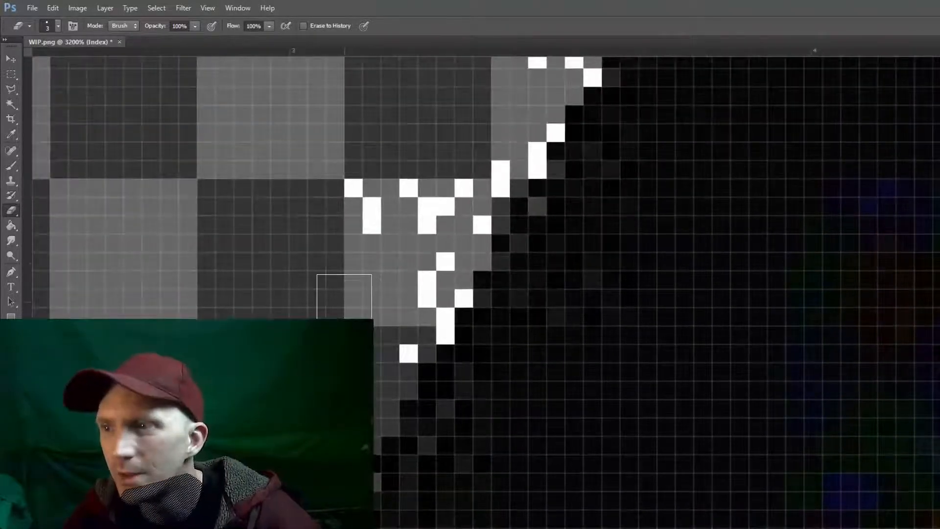
pyautogui.moveTo(372, 211)
pyautogui.mouseDown()
pyautogui.moveTo(443, 179)
pyautogui.moveTo(401, 242)
pyautogui.moveTo(455, 199)
pyautogui.moveTo(380, 340)
pyautogui.moveTo(424, 304)
pyautogui.moveTo(443, 272)
pyautogui.mouseUp()
pyautogui.press('space')
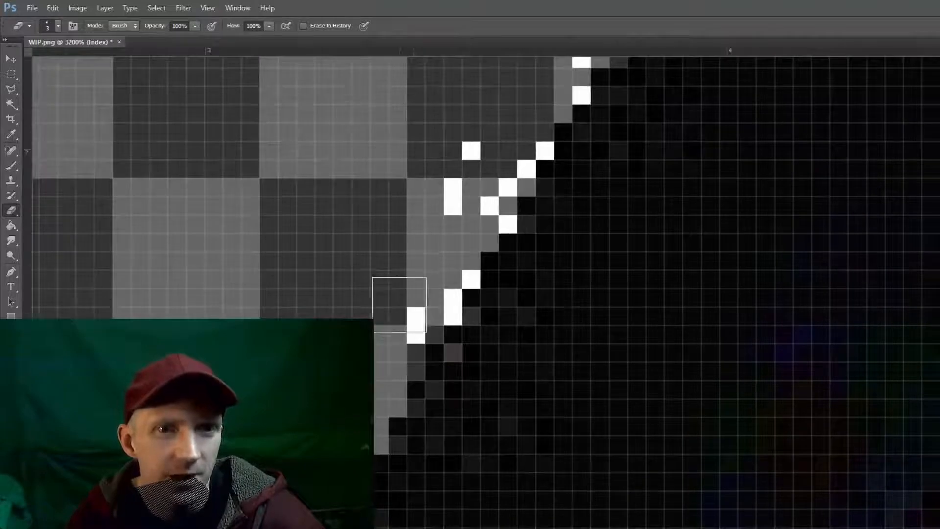
pyautogui.click(396, 314)
pyautogui.moveTo(428, 291)
pyautogui.mouseDown()
pyautogui.moveTo(446, 256)
pyautogui.moveTo(445, 215)
pyautogui.moveTo(471, 163)
pyautogui.moveTo(481, 164)
pyautogui.moveTo(483, 196)
pyautogui.moveTo(521, 122)
pyautogui.mouseUp()
# - Erase the remaining white pixels along the left slope's edge around ruler mark 4
pyautogui.press('space')
pyautogui.moveTo(463, 164)
pyautogui.mouseDown()
pyautogui.moveTo(335, 365)
pyautogui.moveTo(495, 208)
pyautogui.moveTo(236, 528)
pyautogui.mouseUp()
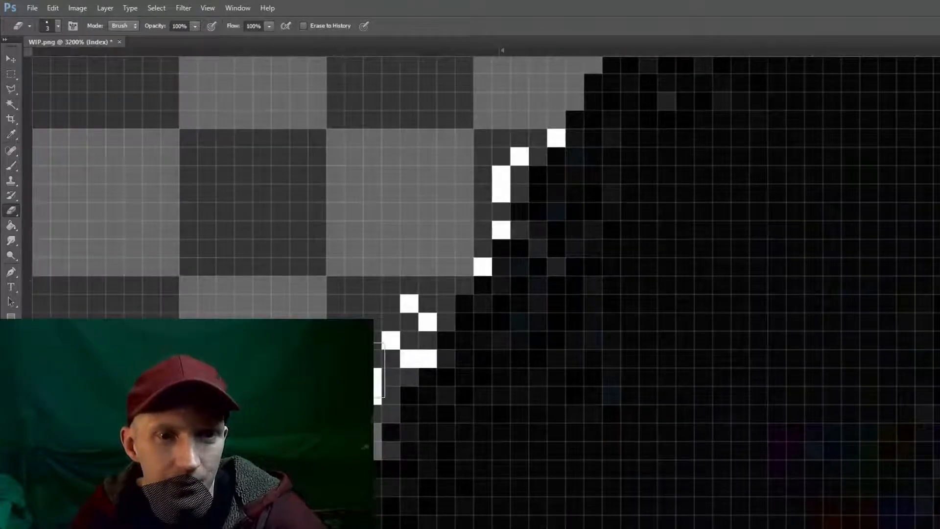
pyautogui.moveTo(382, 341)
pyautogui.mouseDown()
pyautogui.moveTo(402, 298)
pyautogui.moveTo(277, 482)
pyautogui.mouseUp()
pyautogui.click(407, 334)
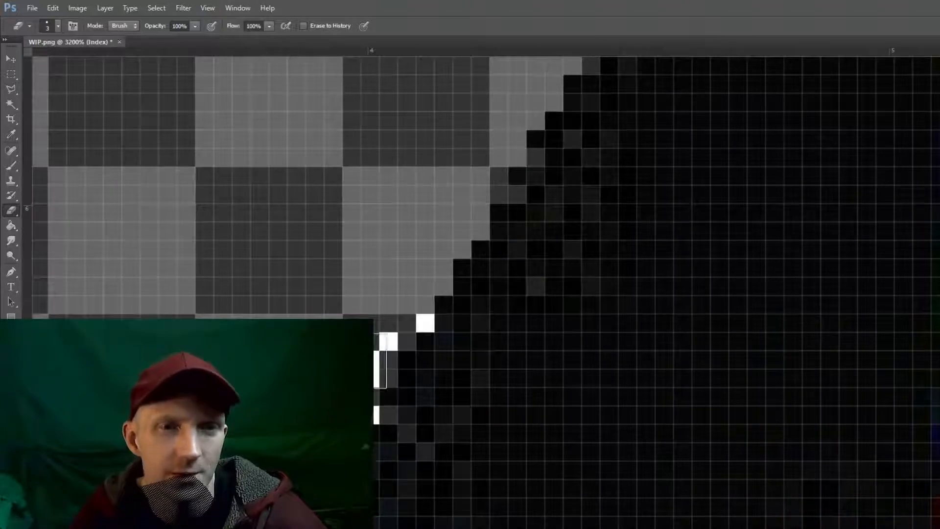
pyautogui.click(405, 300)
pyautogui.click(363, 321)
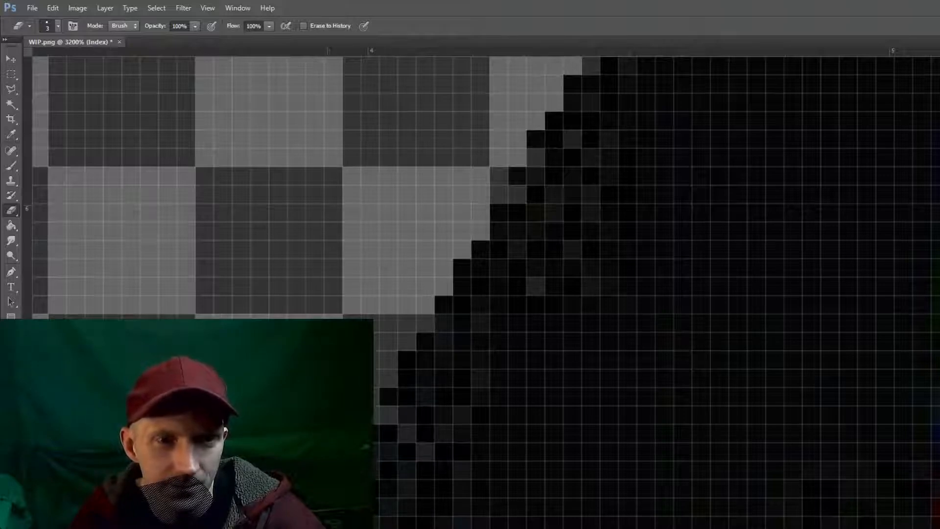
# - Check the left slope up past ruler mark 5 and the sign's outline for leftover white pixels
pyautogui.moveTo(387, 221); pyautogui.dragTo(174, 528)
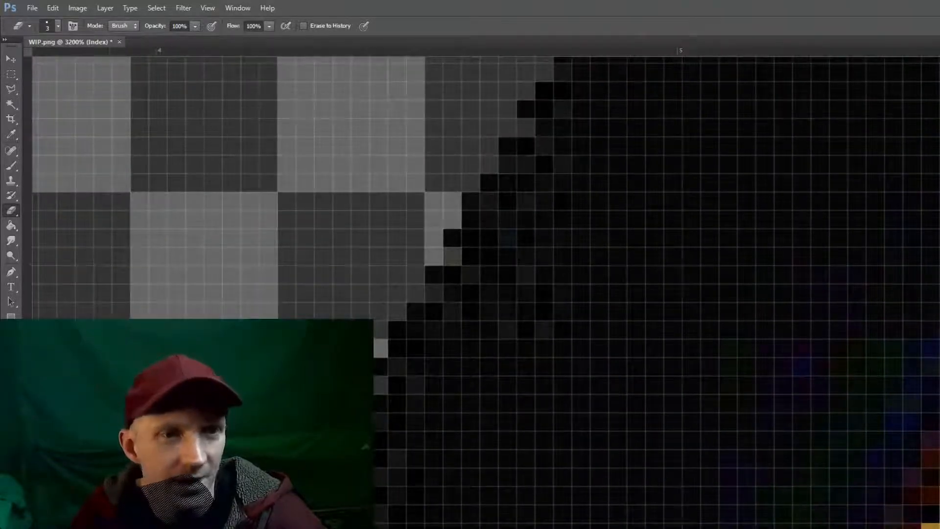
pyautogui.moveTo(375, 196)
pyautogui.mouseDown()
pyautogui.moveTo(254, 313)
pyautogui.moveTo(234, 402)
pyautogui.mouseUp()
pyautogui.press('z')
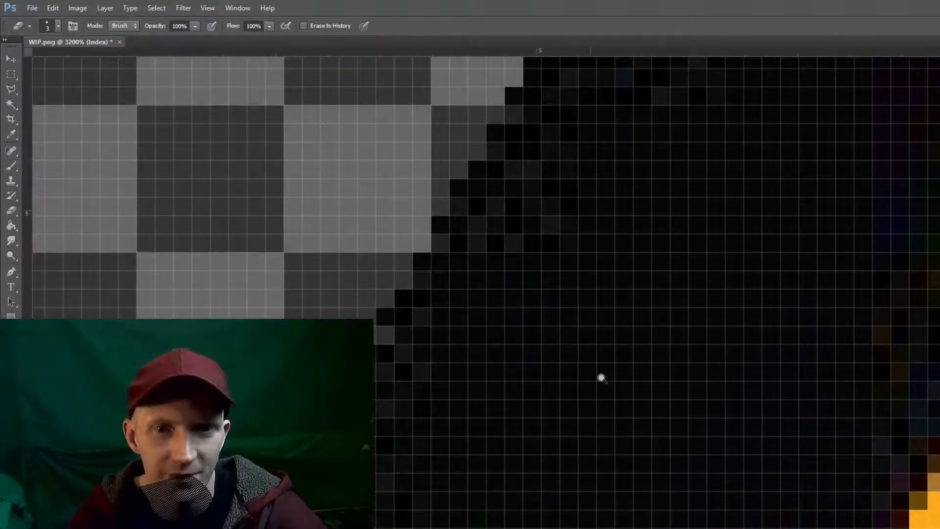
pyautogui.moveTo(602, 378); pyautogui.dragTo(489, 397)
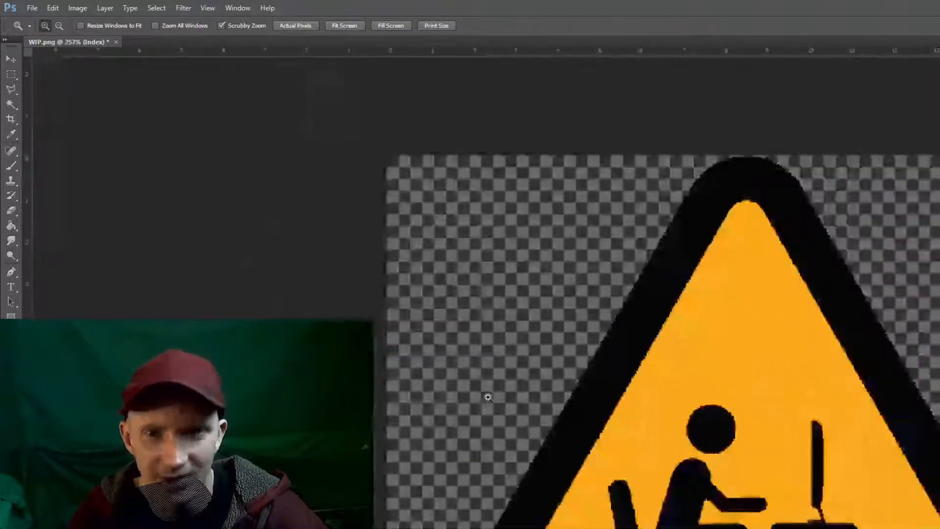
pyautogui.moveTo(618, 417); pyautogui.dragTo(713, 383)
pyautogui.press('e')
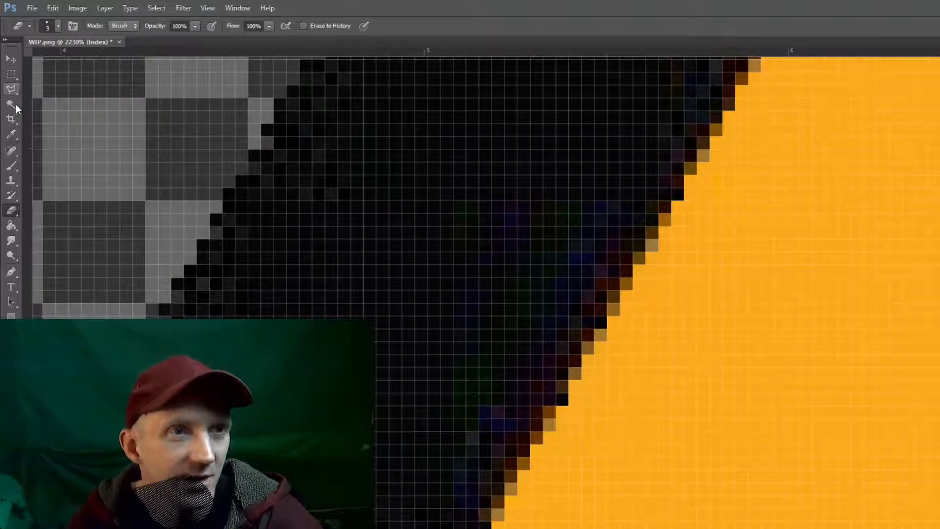
# - Set the Brush to size 10 and paint over the discoloured specks in the left slope's black border near ruler mark 5
pyautogui.click(8, 135)
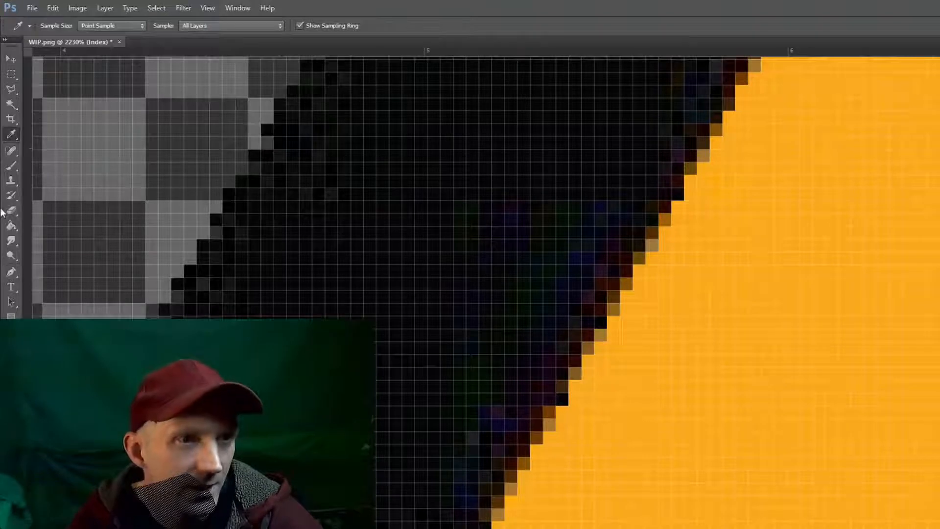
pyautogui.click(11, 165)
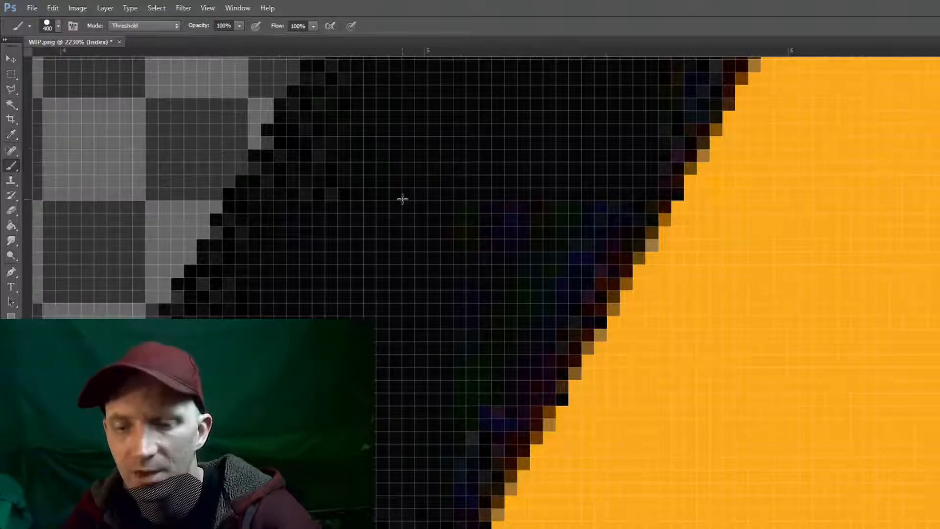
pyautogui.press('[')
pyautogui.press('[')
pyautogui.press('[')
pyautogui.press('[')
pyautogui.press('[')
pyautogui.press('[')
pyautogui.press('[')
pyautogui.press('[')
pyautogui.press('[')
pyautogui.press('[')
pyautogui.press('[')
pyautogui.press('[')
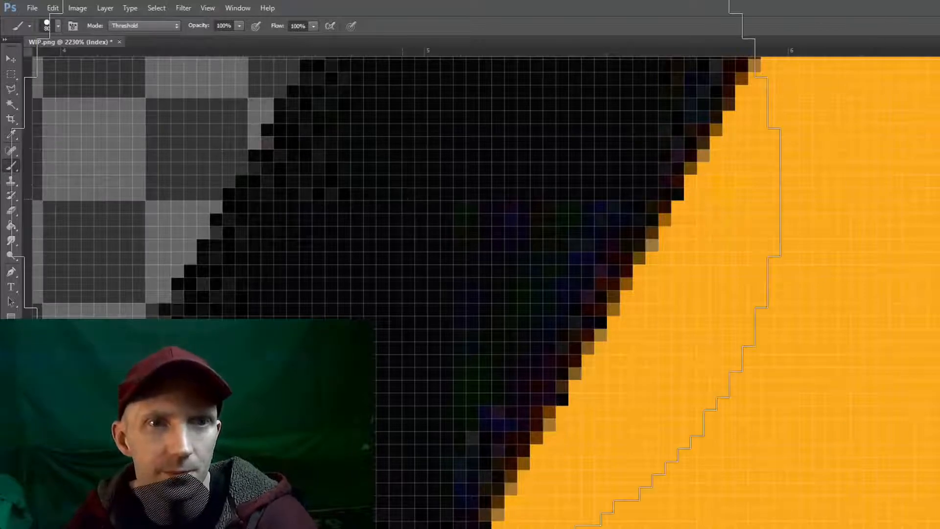
pyautogui.press('[')
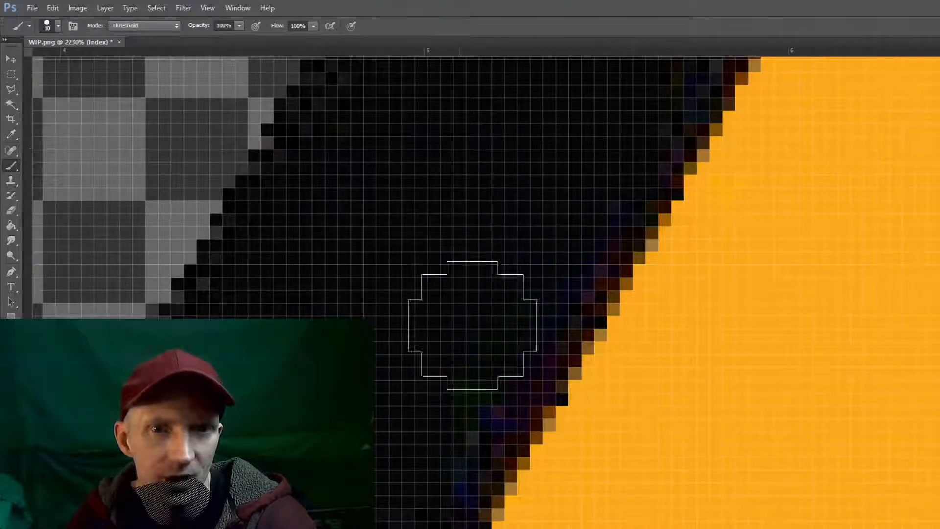
# - Paint over the grey specks farther down the left slope's black border, between ruler marks 4 and 5, and save WIP.png
pyautogui.press('space')
pyautogui.moveTo(342, 368)
pyautogui.mouseDown()
pyautogui.moveTo(726, 198)
pyautogui.moveTo(697, 149)
pyautogui.moveTo(618, 398)
pyautogui.mouseUp()
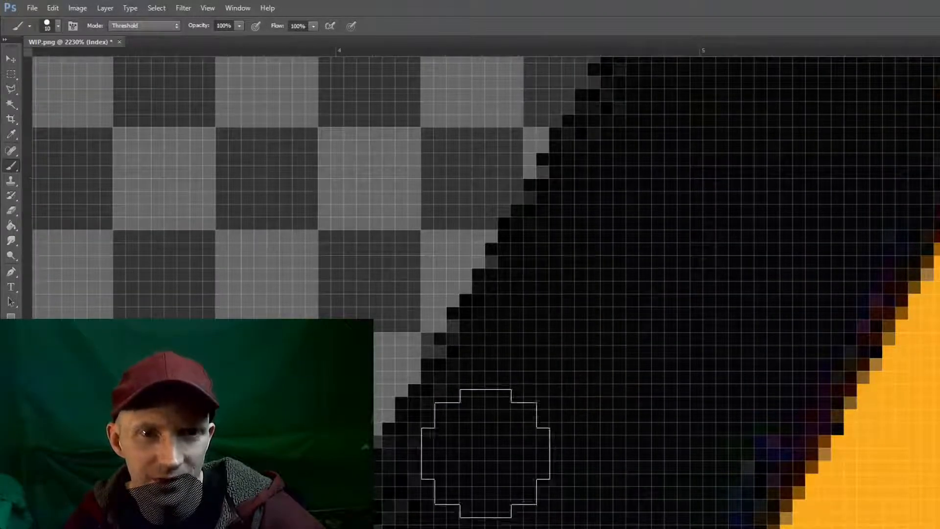
pyautogui.moveTo(525, 442)
pyautogui.mouseDown()
pyautogui.moveTo(661, 256)
pyautogui.moveTo(607, 230)
pyautogui.mouseUp()
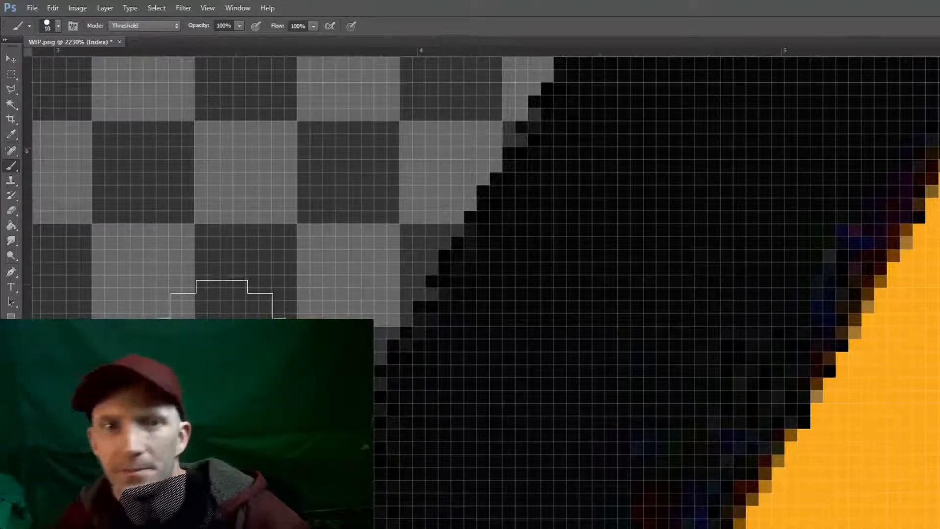
pyautogui.click(25, 9)
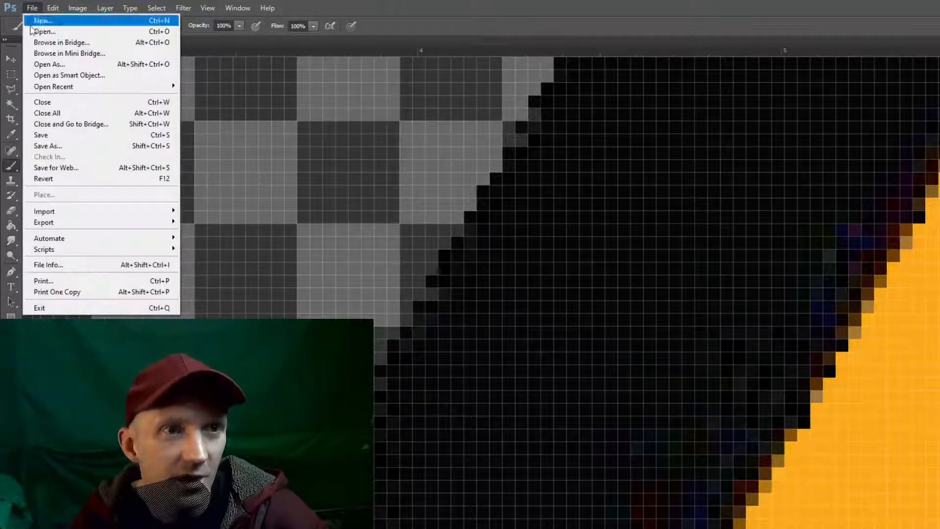
pyautogui.click(55, 136)
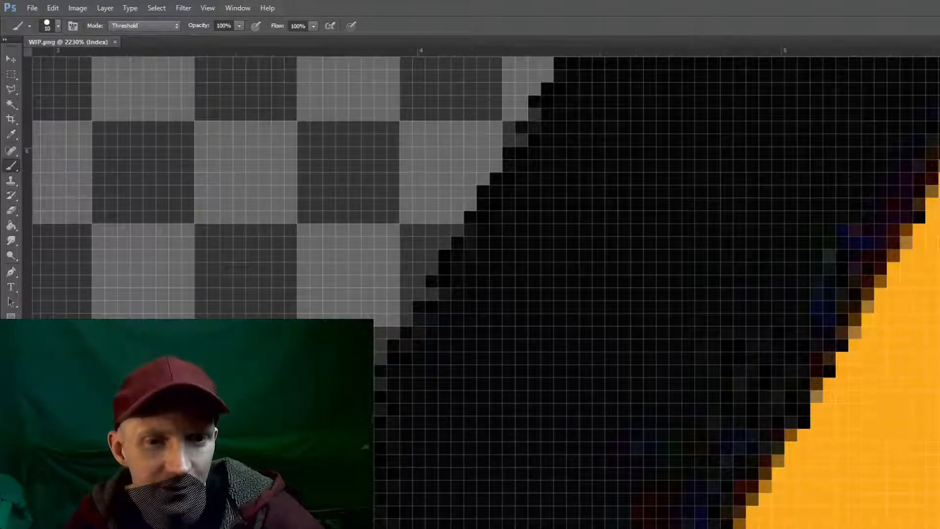
# - Switch to Unity and look around the Level1Waves scene, including the hammer on its pedestal and the score board
pyautogui.hotkey('alt', 'Tab')
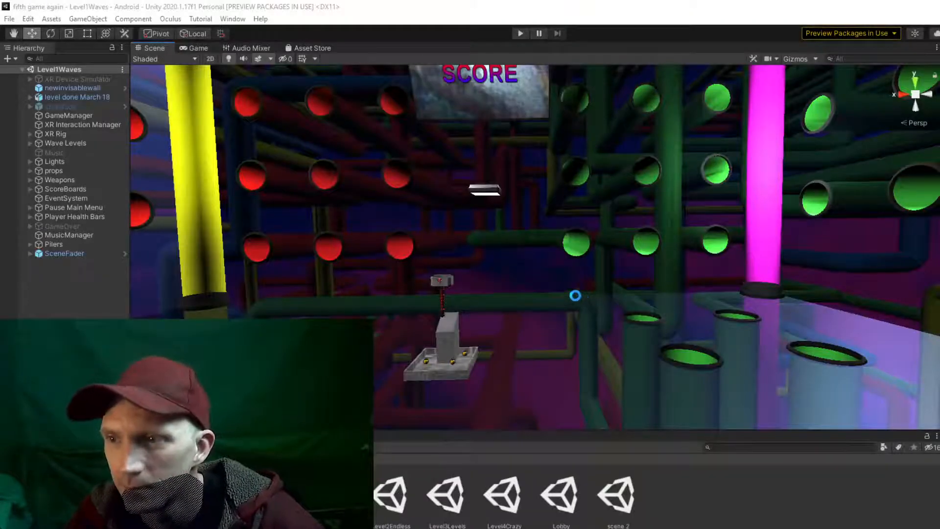
pyautogui.keyDown('alt'); pyautogui.moveTo(584, 316); pyautogui.dragTo(409, 221); pyautogui.keyUp('alt')
pyautogui.press('w')
pyautogui.scroll(5, 535, 331)
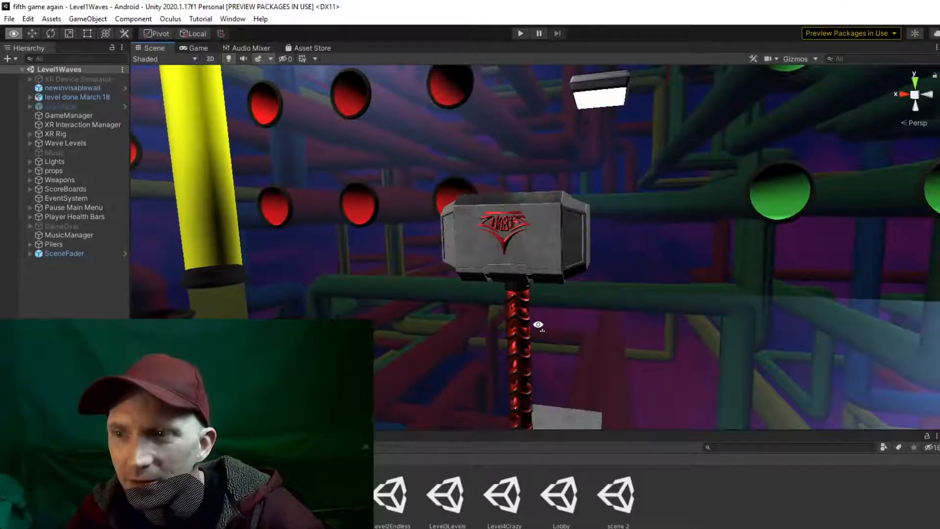
pyautogui.press('s')
pyautogui.press('s')
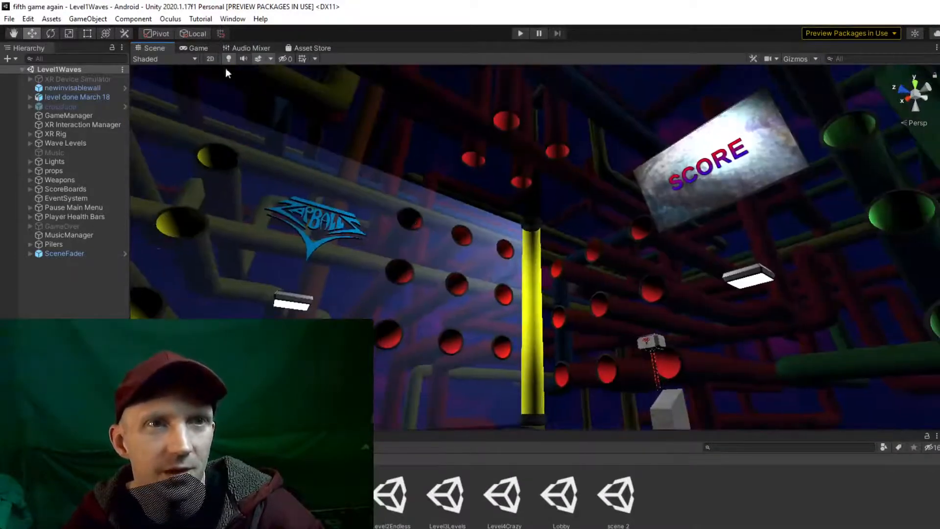
# - Play-test Level1Waves, inspect the score boards and surrounding pipes in the Scene view, and stop the run
pyautogui.click(521, 34)
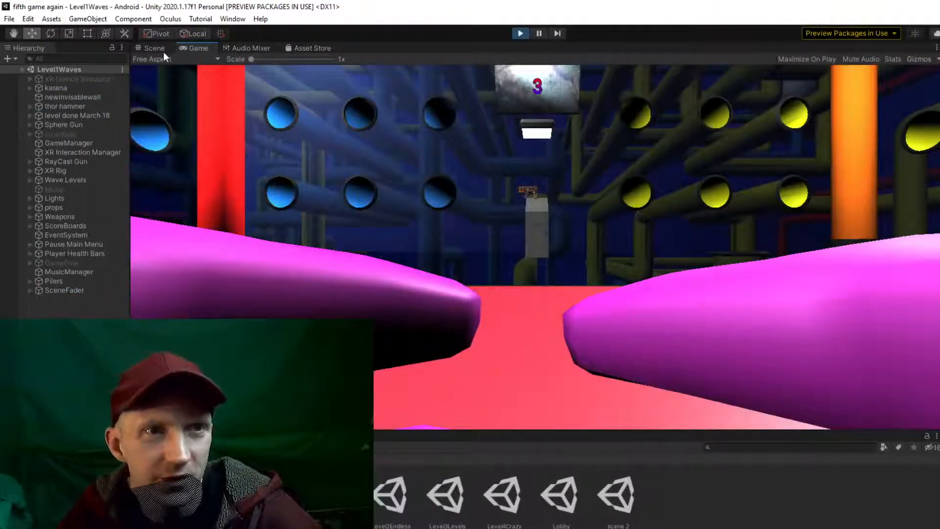
pyautogui.click(155, 48)
pyautogui.moveTo(360, 278)
pyautogui.mouseDown()
pyautogui.moveTo(386, 300)
pyautogui.moveTo(556, 301)
pyautogui.moveTo(595, 290)
pyautogui.moveTo(507, 255)
pyautogui.moveTo(690, 281)
pyautogui.moveTo(715, 295)
pyautogui.moveTo(492, 292)
pyautogui.mouseUp()
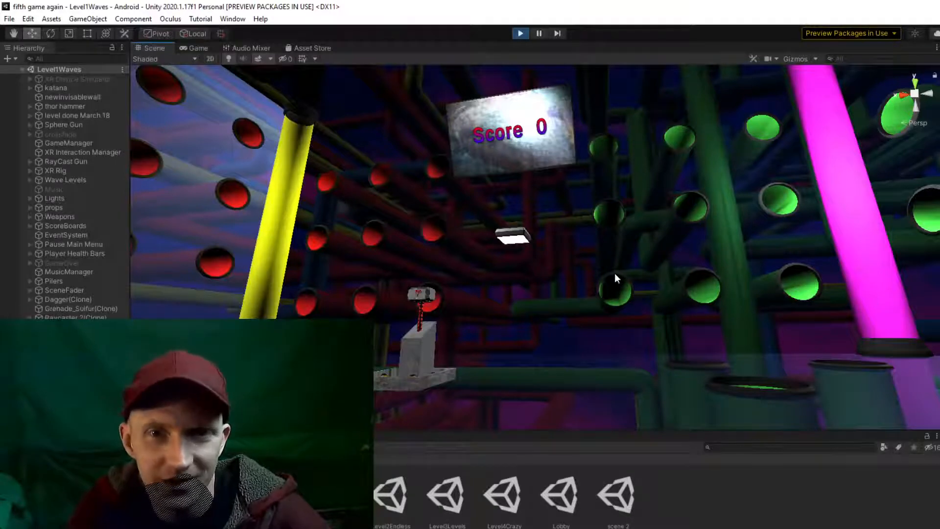
pyautogui.moveTo(523, 326); pyautogui.dragTo(136, 300)
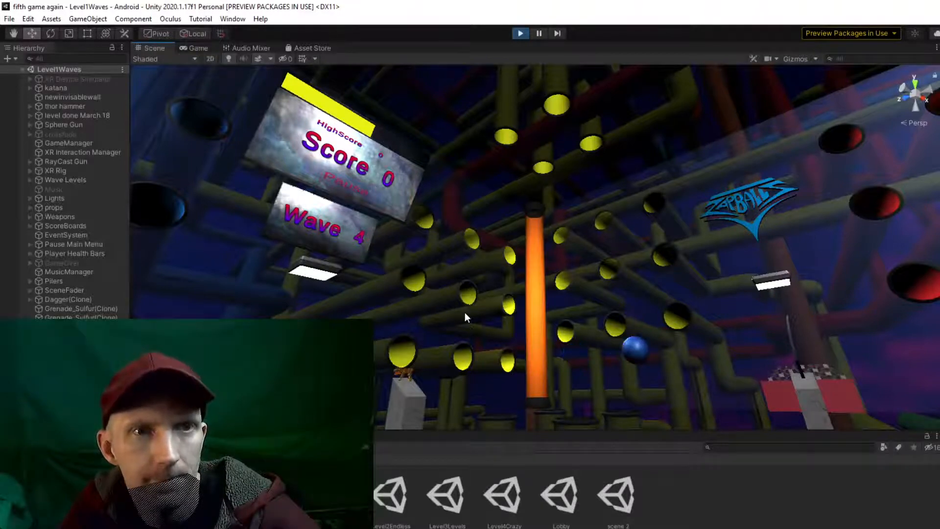
pyautogui.moveTo(470, 342); pyautogui.dragTo(939, 429)
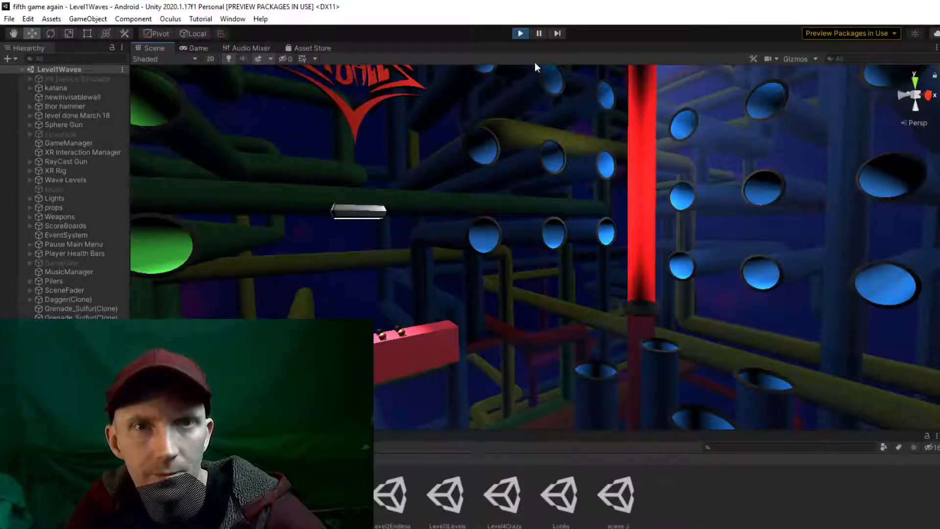
pyautogui.click(522, 33)
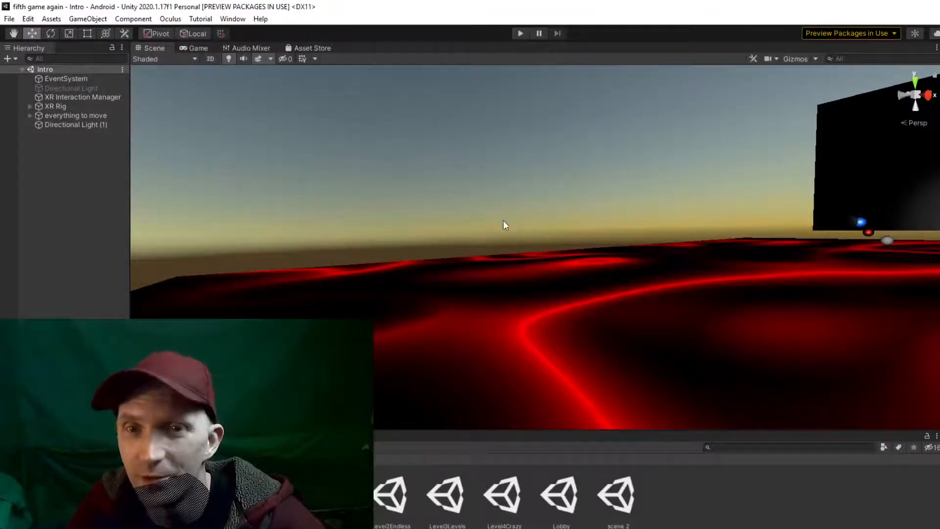
# - Play the Intro scene to view the Zapballs logo sequence, and stop playback
pyautogui.click(520, 33)
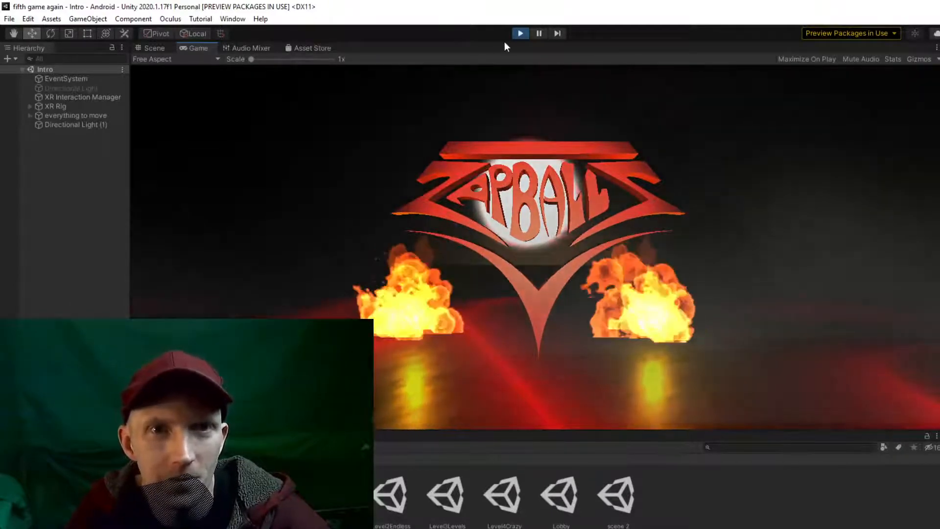
pyautogui.click(520, 35)
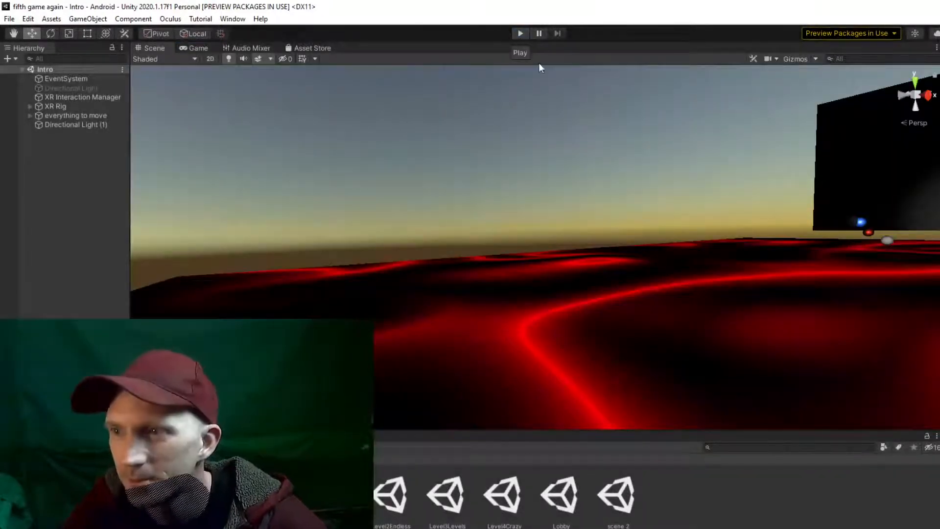
pyautogui.moveTo(660, 312); pyautogui.dragTo(776, 304)
pyautogui.press('w')
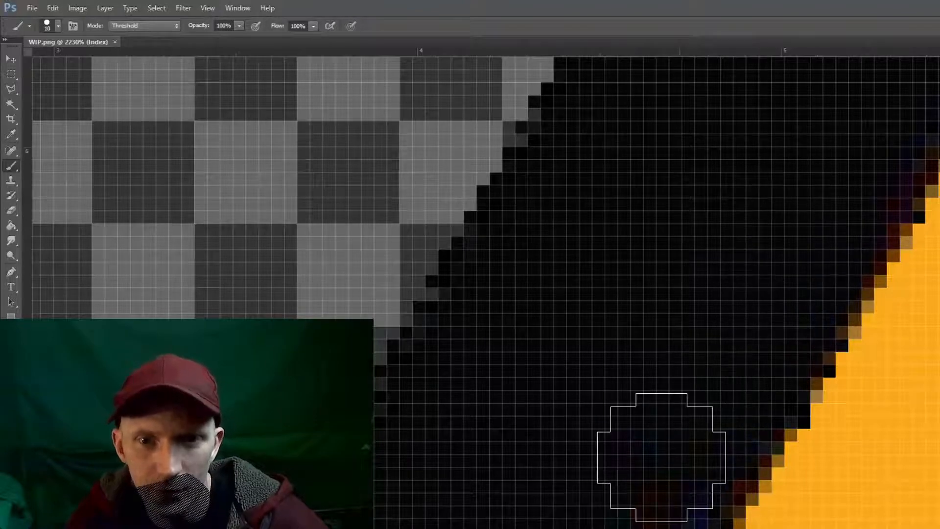
# - Switch to Photoshop and paint black over the coloured specks inside the left slope's border, between ruler marks 3 and 5
pyautogui.click(650, 453)
pyautogui.moveTo(635, 444)
pyautogui.mouseDown()
pyautogui.moveTo(638, 142)
pyautogui.moveTo(633, 151)
pyautogui.mouseUp()
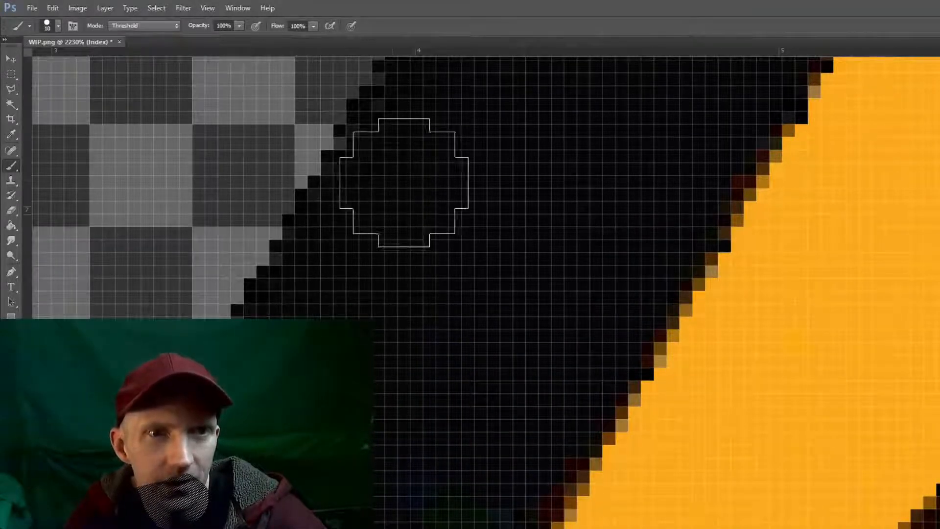
pyautogui.moveTo(424, 390)
pyautogui.mouseDown()
pyautogui.moveTo(441, 196)
pyautogui.moveTo(426, 242)
pyautogui.mouseUp()
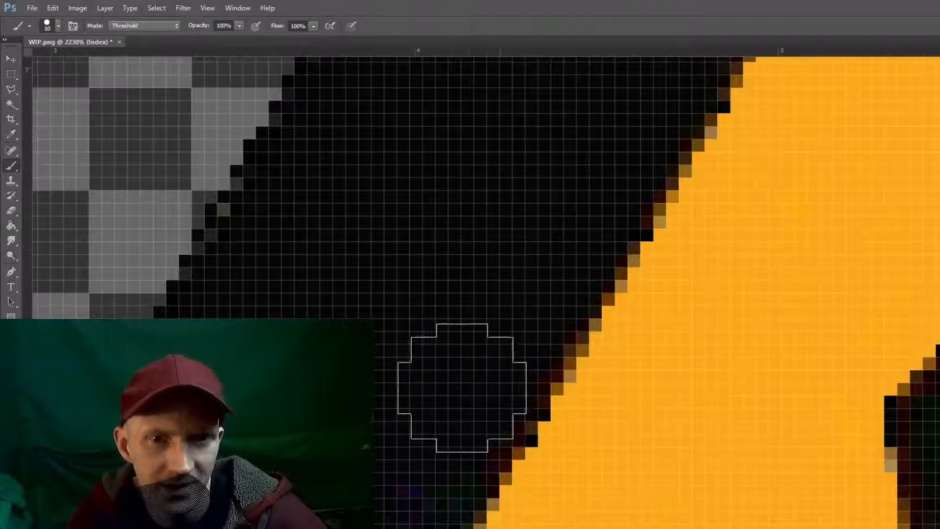
pyautogui.moveTo(299, 470); pyautogui.dragTo(477, 244)
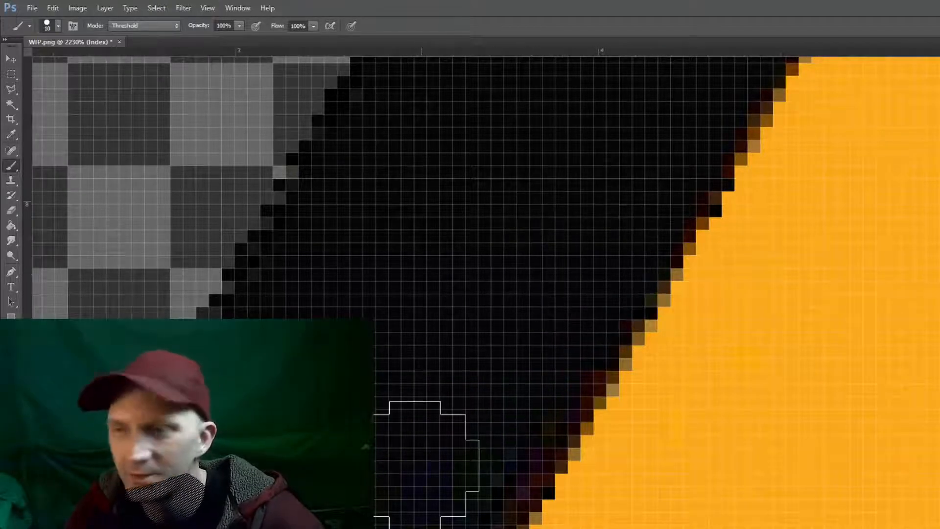
pyautogui.moveTo(407, 466)
pyautogui.mouseDown()
pyautogui.moveTo(440, 248)
pyautogui.moveTo(418, 235)
pyautogui.mouseUp()
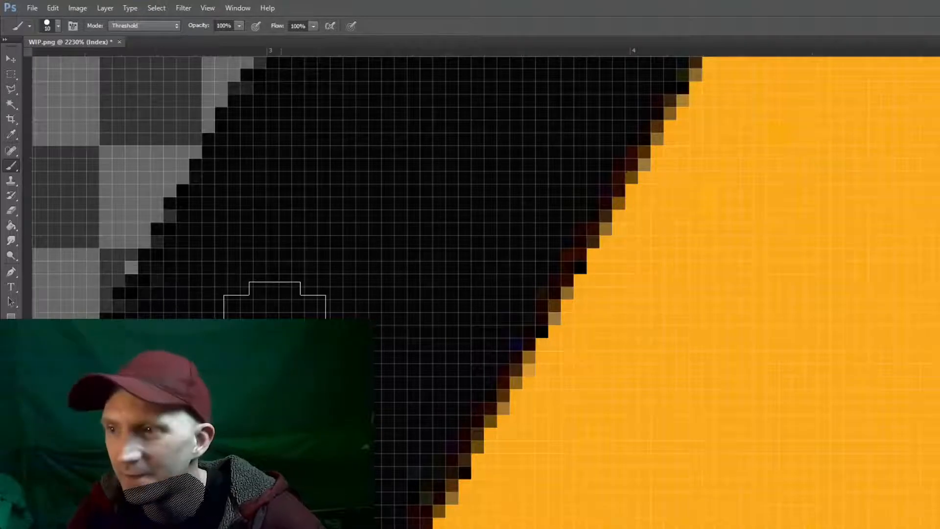
# - Paint black over the blue, green and red specks farther down the left slope's border, between ruler marks 1 and 3
pyautogui.moveTo(231, 472); pyautogui.dragTo(482, 251)
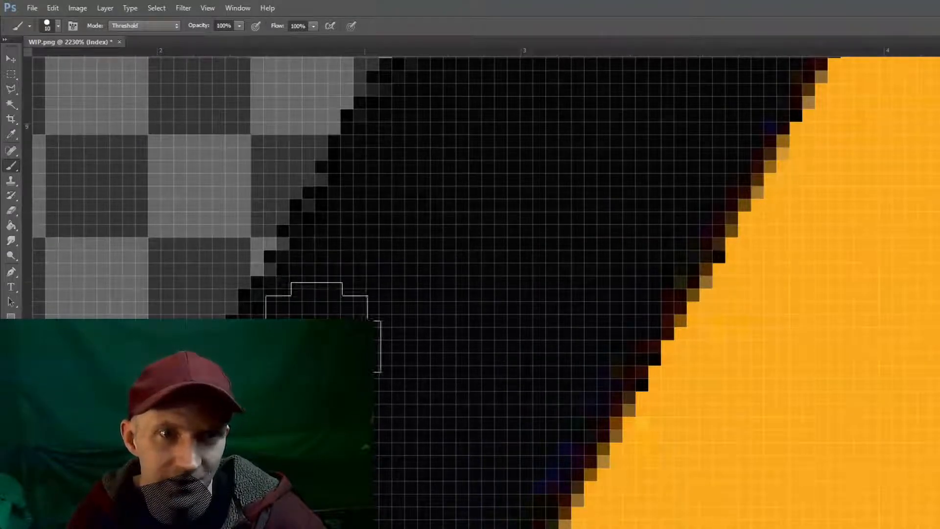
pyautogui.moveTo(348, 421); pyautogui.dragTo(566, 120)
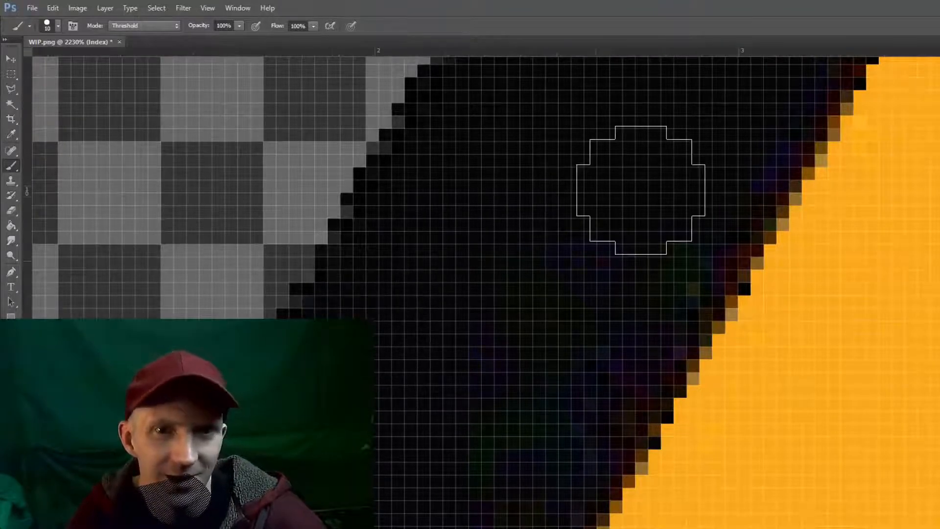
pyautogui.moveTo(730, 131)
pyautogui.mouseDown()
pyautogui.moveTo(659, 263)
pyautogui.moveTo(567, 402)
pyautogui.moveTo(516, 455)
pyautogui.mouseUp()
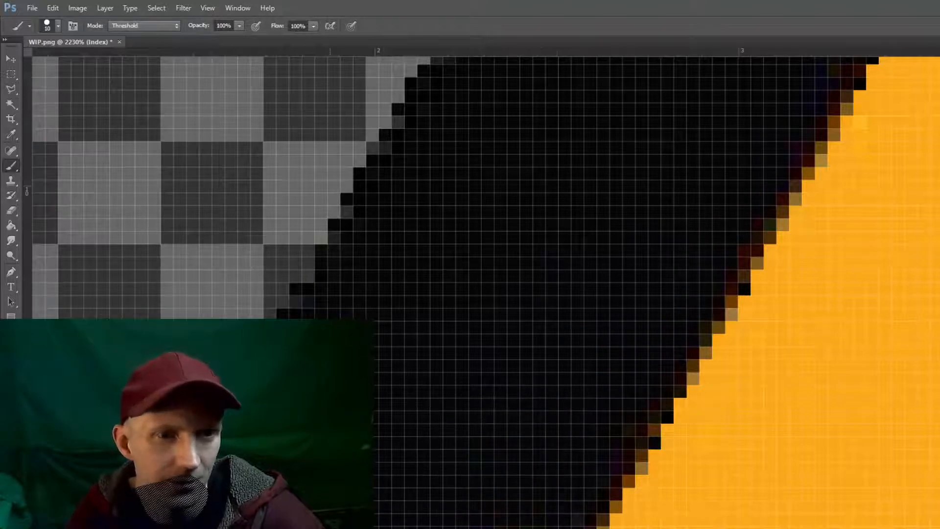
pyautogui.moveTo(402, 443); pyautogui.dragTo(436, 189)
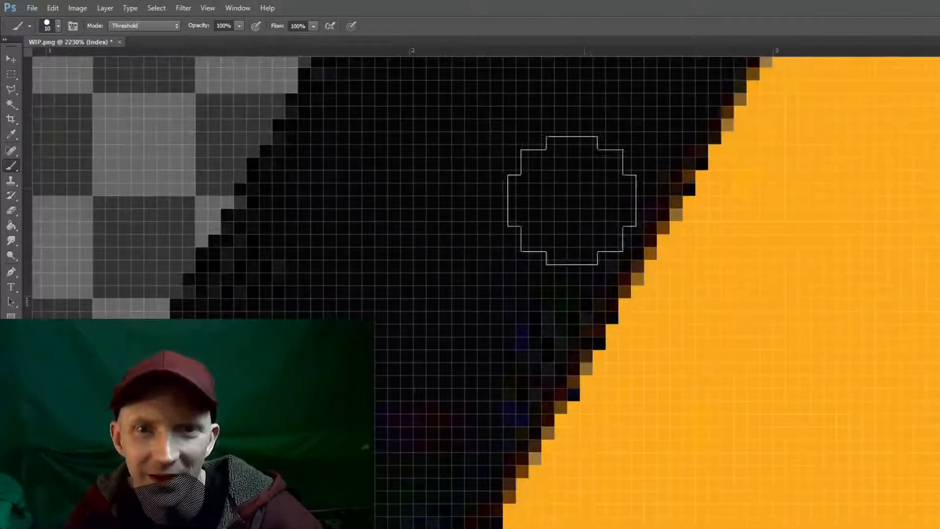
pyautogui.moveTo(517, 314)
pyautogui.mouseDown()
pyautogui.moveTo(437, 417)
pyautogui.moveTo(333, 356)
pyautogui.mouseUp()
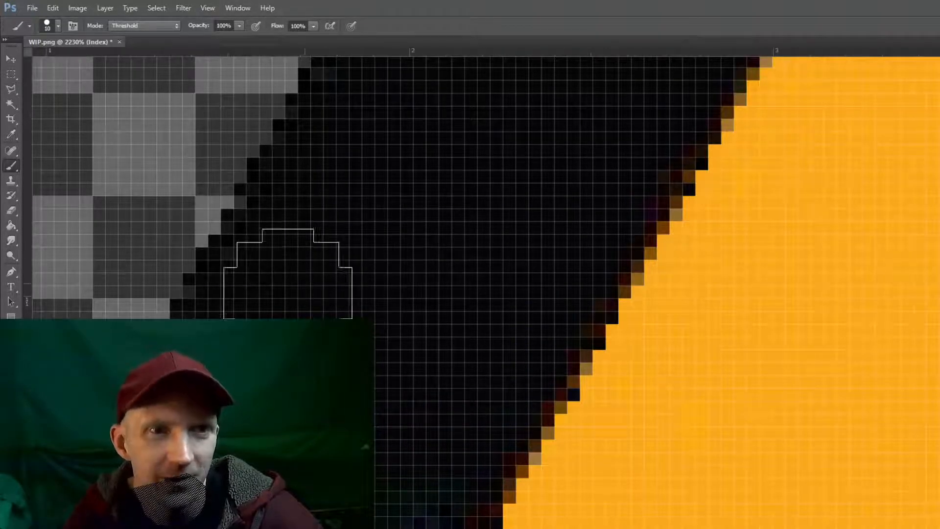
pyautogui.moveTo(358, 313); pyautogui.dragTo(468, 205)
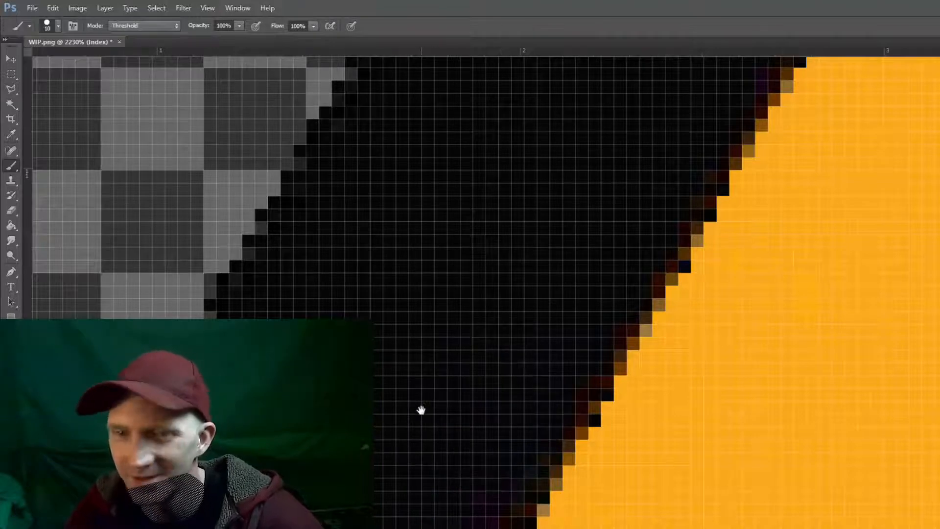
# - Blacken the discoloured pixels in the lowest part of the left slope's border, between ruler marks 0 and 2
pyautogui.moveTo(421, 410); pyautogui.dragTo(518, 172)
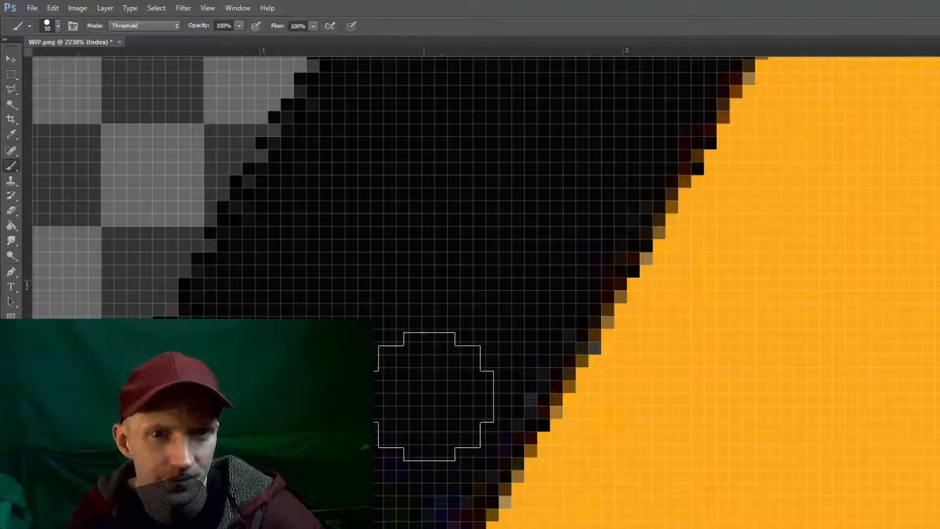
pyautogui.moveTo(401, 206)
pyautogui.mouseDown()
pyautogui.moveTo(442, 241)
pyautogui.moveTo(509, 57)
pyautogui.mouseUp()
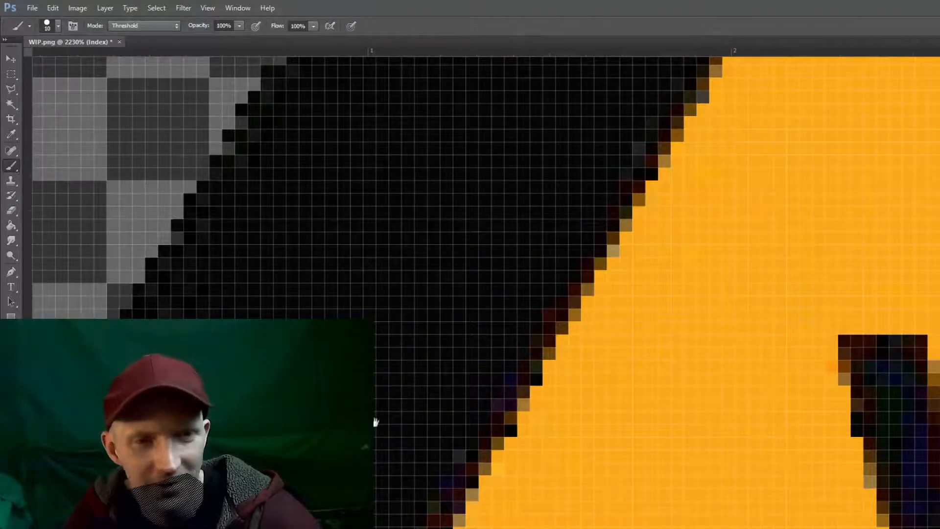
pyautogui.moveTo(376, 422); pyautogui.dragTo(406, 237)
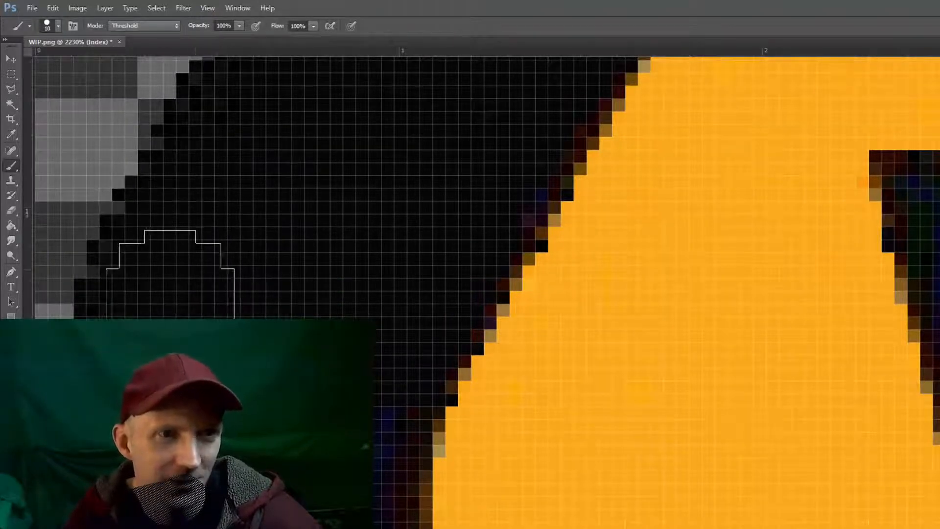
pyautogui.moveTo(264, 228); pyautogui.dragTo(199, 363)
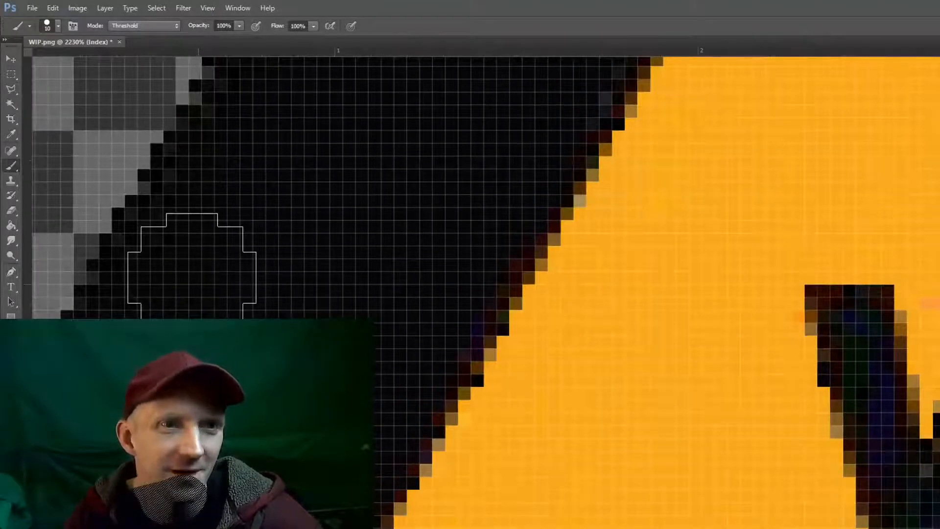
pyautogui.moveTo(248, 337); pyautogui.dragTo(210, 325)
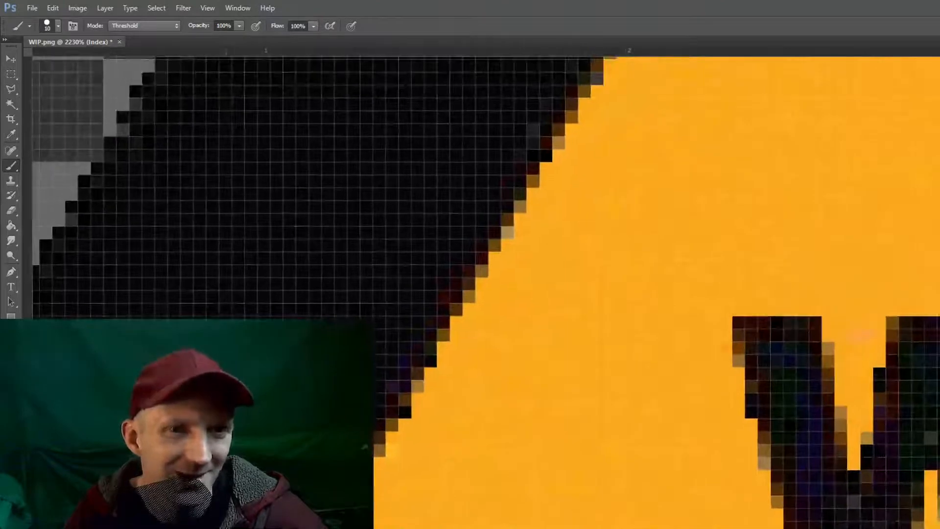
# - Paint the sign's lower-left rounded corner solid black, covering the coloured pixels beside the orange fill
pyautogui.moveTo(219, 414)
pyautogui.mouseDown()
pyautogui.moveTo(551, 151)
pyautogui.moveTo(592, 130)
pyautogui.mouseUp()
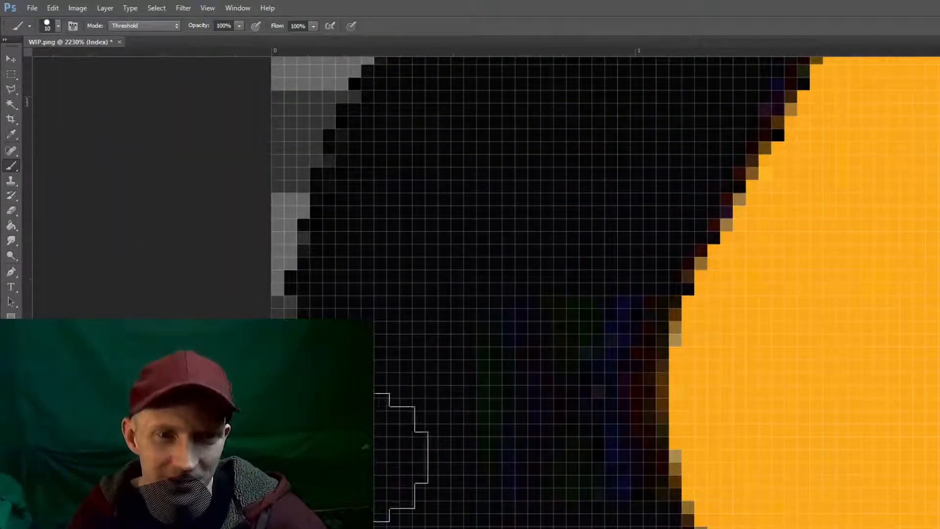
pyautogui.moveTo(512, 347)
pyautogui.mouseDown()
pyautogui.moveTo(588, 236)
pyautogui.moveTo(589, 349)
pyautogui.moveTo(545, 447)
pyautogui.mouseUp()
pyautogui.moveTo(480, 440); pyautogui.dragTo(524, 165)
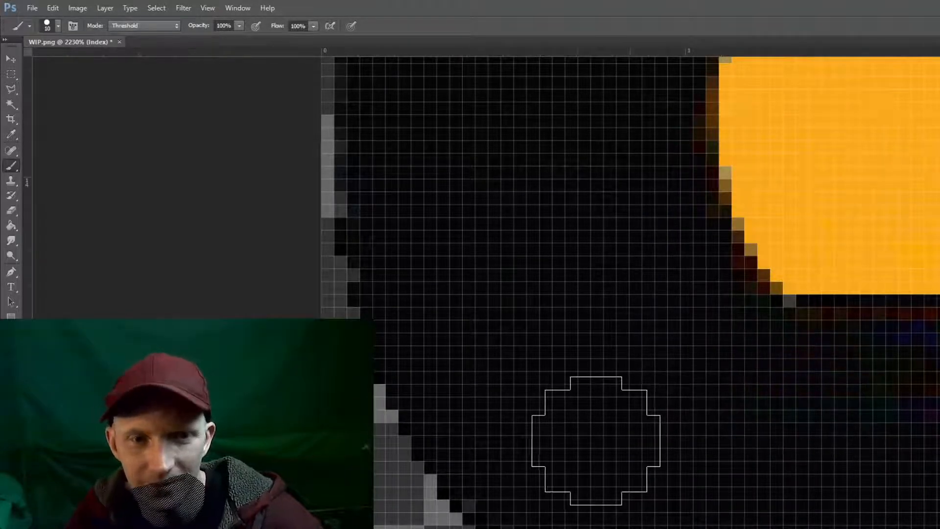
pyautogui.moveTo(576, 434)
pyautogui.mouseDown()
pyautogui.moveTo(465, 201)
pyautogui.moveTo(444, 98)
pyautogui.mouseUp()
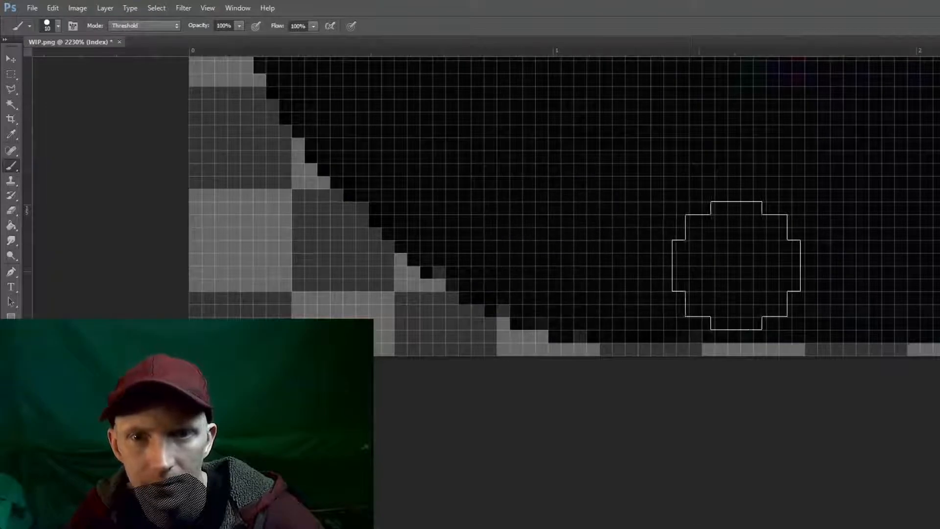
# - Paint over the coloured streaks in the sign's bottom black border between ruler marks 1 and 3
pyautogui.moveTo(768, 216); pyautogui.dragTo(404, 363)
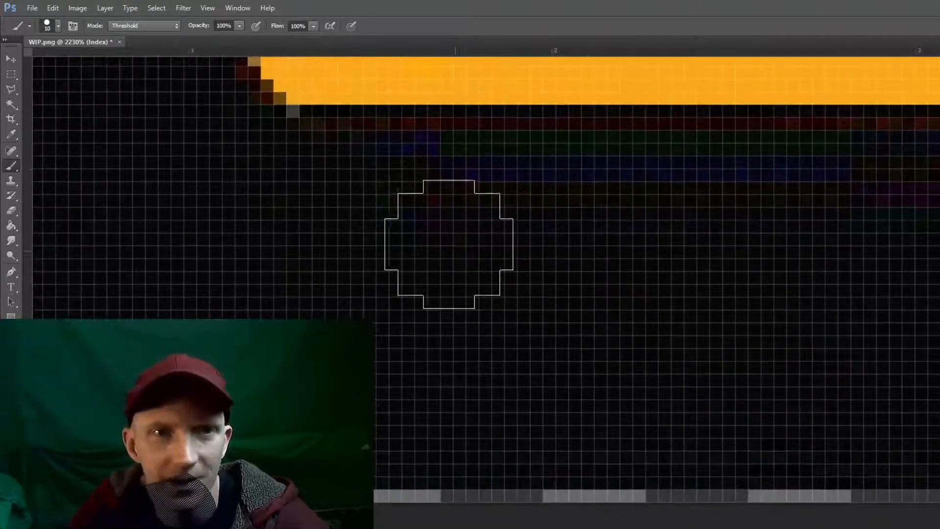
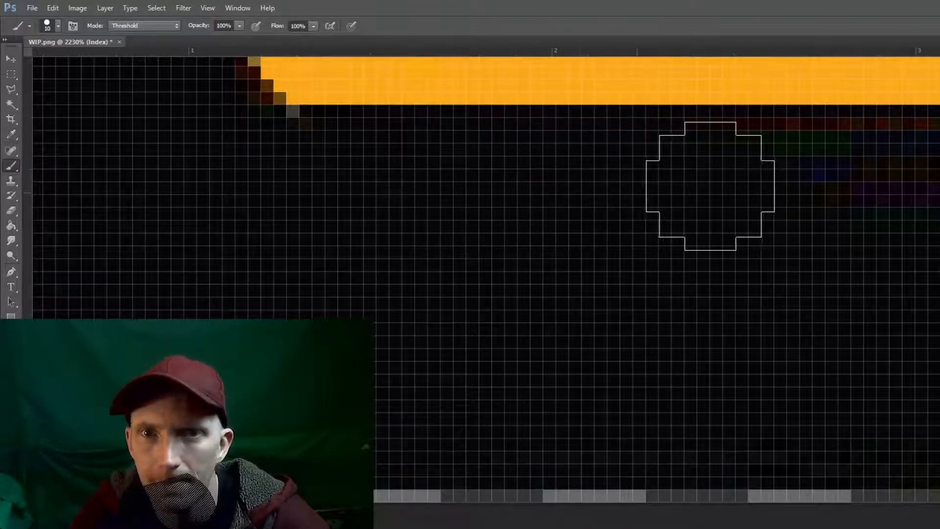
pyautogui.moveTo(792, 268); pyautogui.dragTo(379, 355)
pyautogui.moveTo(372, 266); pyautogui.dragTo(772, 269)
pyautogui.moveTo(490, 410); pyautogui.dragTo(652, 287)
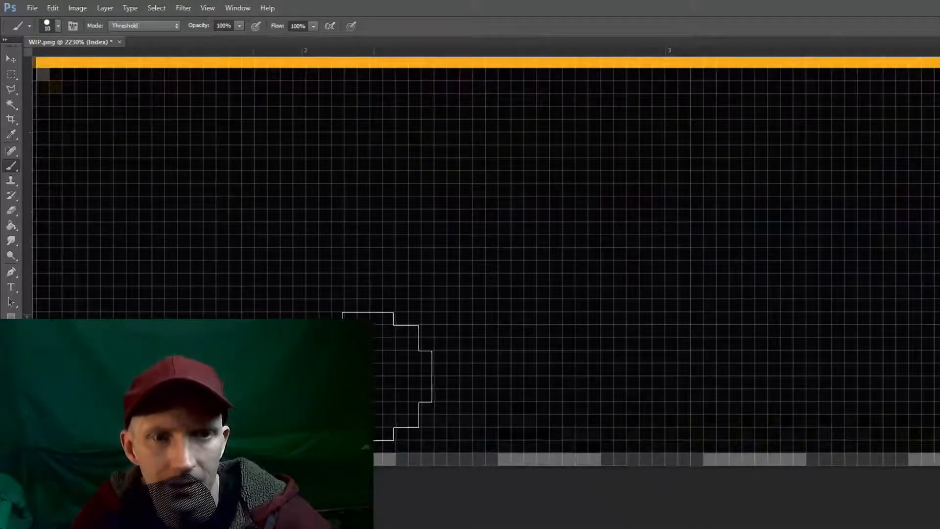
pyautogui.moveTo(203, 337); pyautogui.dragTo(248, 528)
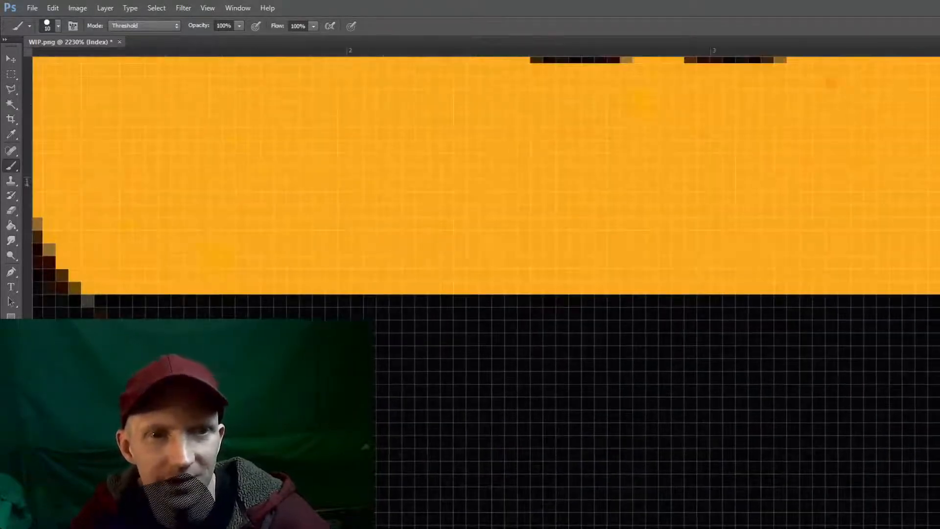
# - Cover the red, blue and purple streaks along the bottom border with black, between ruler marks 3 and 6
pyautogui.moveTo(793, 398); pyautogui.dragTo(236, 439)
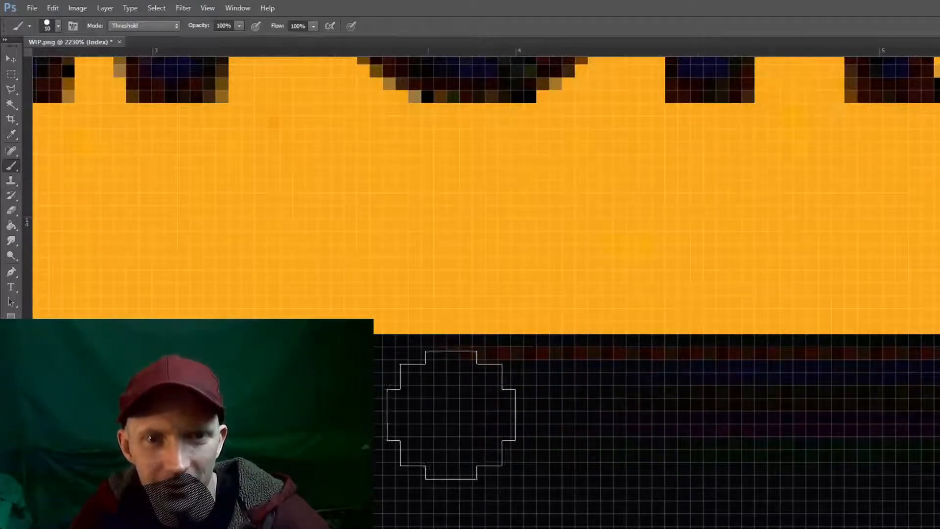
pyautogui.moveTo(450, 415); pyautogui.dragTo(751, 414)
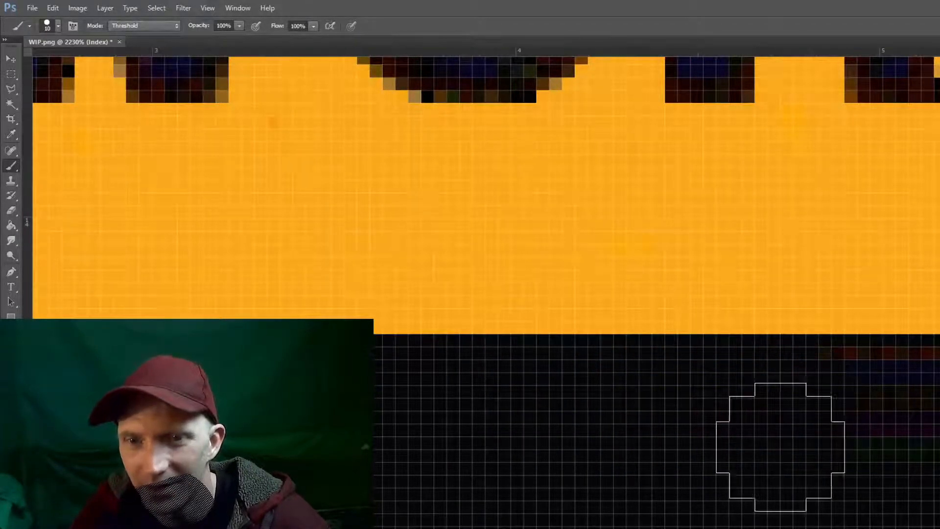
pyautogui.moveTo(669, 474); pyautogui.dragTo(291, 486)
pyautogui.moveTo(404, 431)
pyautogui.mouseDown()
pyautogui.moveTo(452, 406)
pyautogui.moveTo(551, 407)
pyautogui.mouseUp()
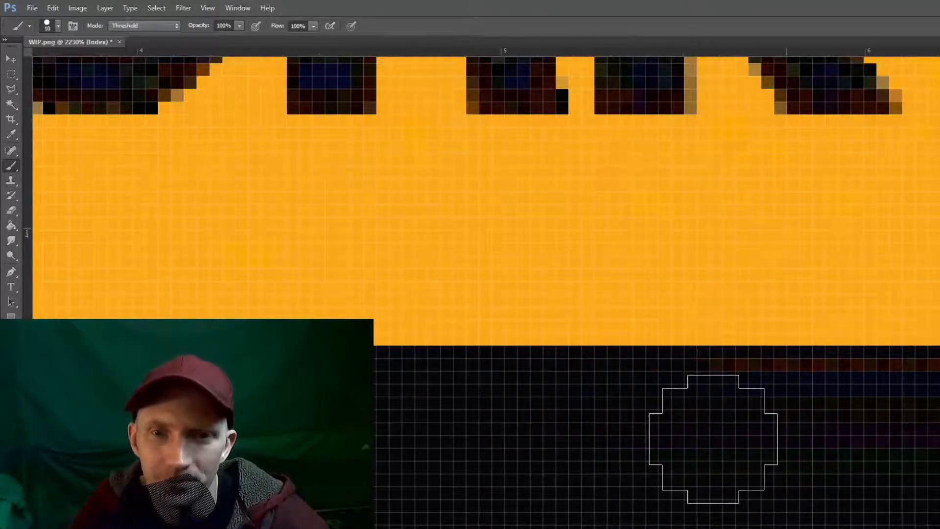
pyautogui.moveTo(698, 490)
pyautogui.mouseDown()
pyautogui.moveTo(449, 504)
pyautogui.moveTo(432, 474)
pyautogui.mouseUp()
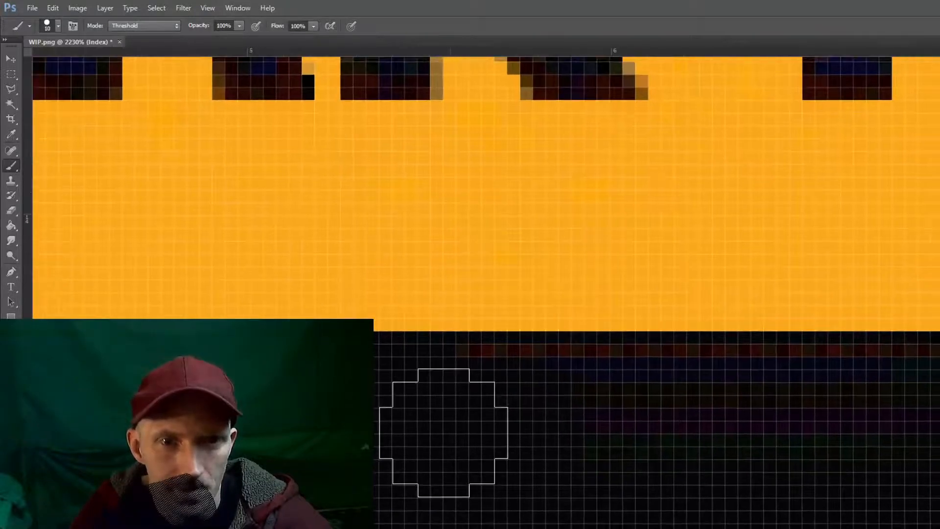
pyautogui.moveTo(455, 411)
pyautogui.mouseDown()
pyautogui.moveTo(763, 417)
pyautogui.moveTo(728, 420)
pyautogui.moveTo(670, 410)
pyautogui.moveTo(820, 405)
pyautogui.mouseUp()
# - Paint the bottom border black beneath the thin brown edge line, between ruler marks 6 and 10
pyautogui.moveTo(801, 437); pyautogui.dragTo(419, 451)
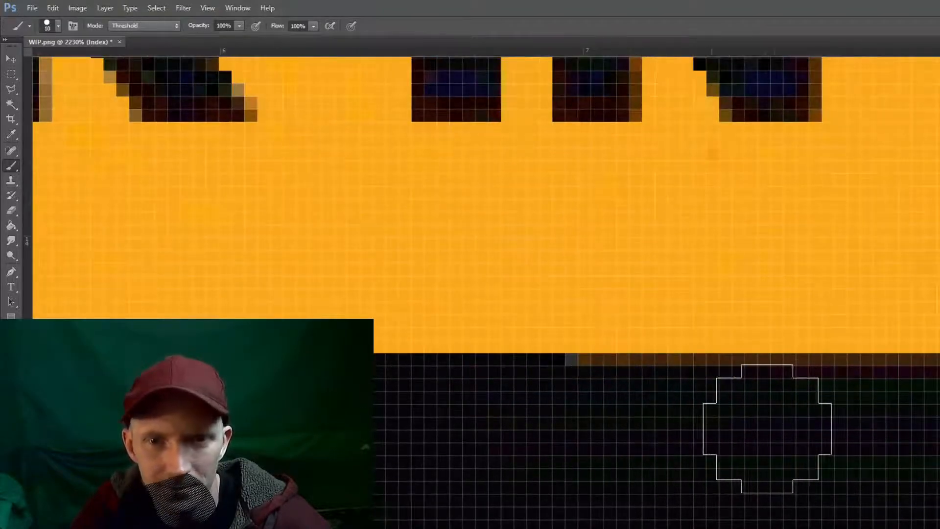
pyautogui.moveTo(586, 478); pyautogui.dragTo(427, 485)
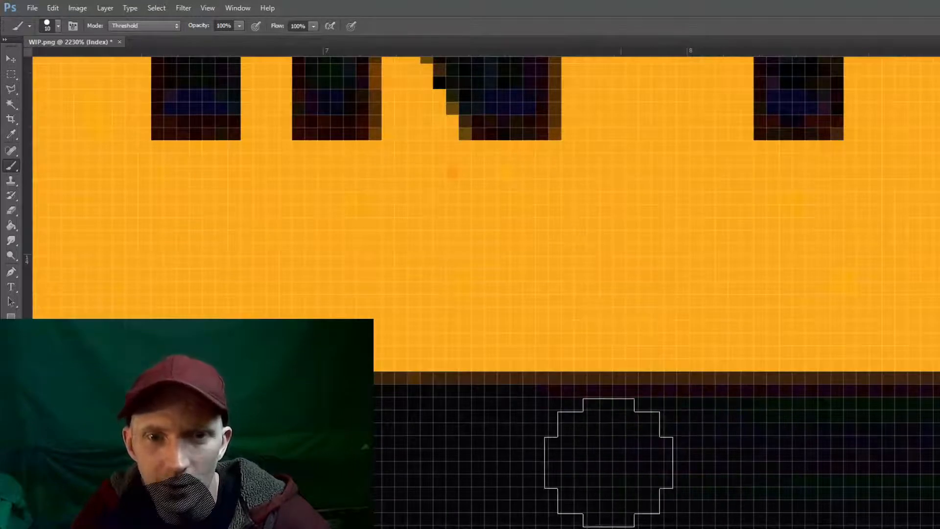
pyautogui.moveTo(616, 481); pyautogui.dragTo(437, 489)
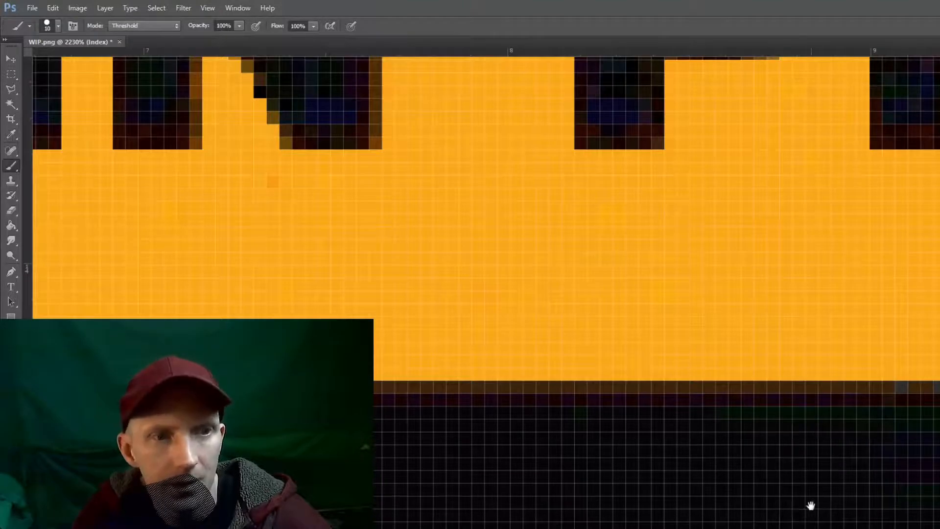
pyautogui.moveTo(811, 505); pyautogui.dragTo(205, 489)
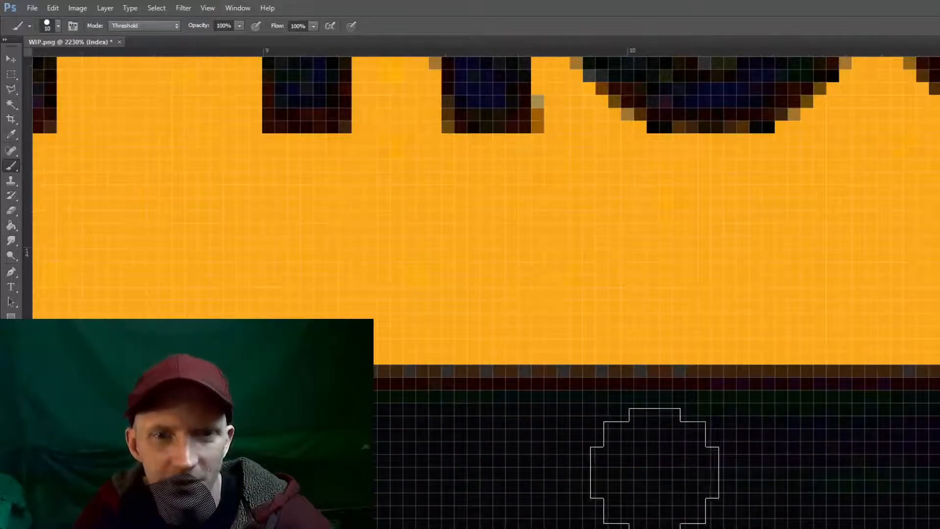
# - Cover the coloured streaks in the sign's bottom border with black, from ruler mark 10 to the lower-right corner near mark 16
pyautogui.moveTo(586, 505); pyautogui.dragTo(275, 397)
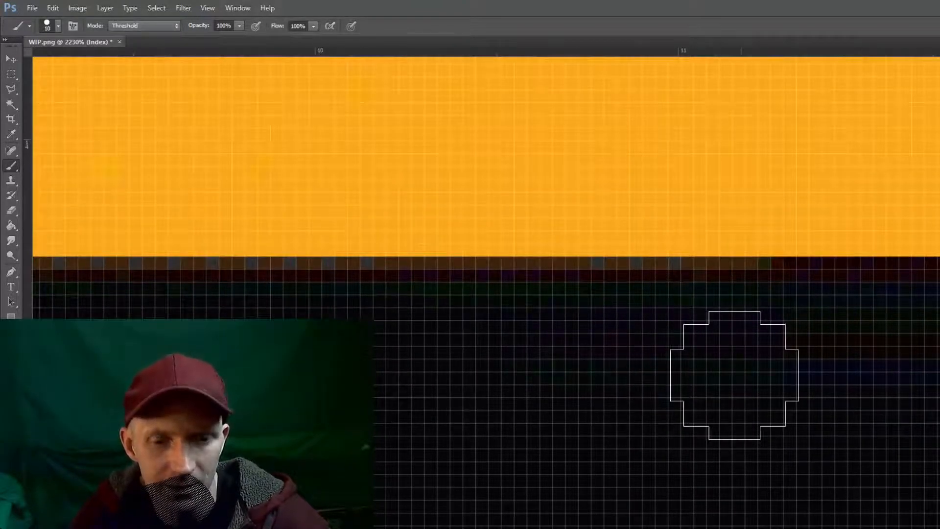
pyautogui.hotkey('ctrl', 'space')
pyautogui.moveTo(713, 413)
pyautogui.mouseDown()
pyautogui.moveTo(594, 438)
pyautogui.moveTo(707, 427)
pyautogui.moveTo(454, 417)
pyautogui.mouseUp()
pyautogui.press('space')
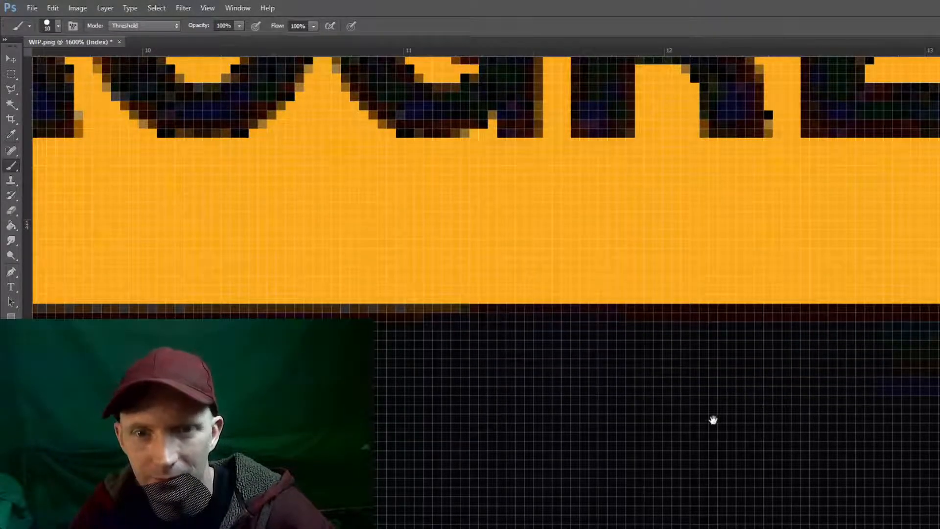
pyautogui.moveTo(712, 420)
pyautogui.mouseDown()
pyautogui.moveTo(372, 443)
pyautogui.moveTo(770, 397)
pyautogui.moveTo(404, 400)
pyautogui.moveTo(580, 348)
pyautogui.mouseUp()
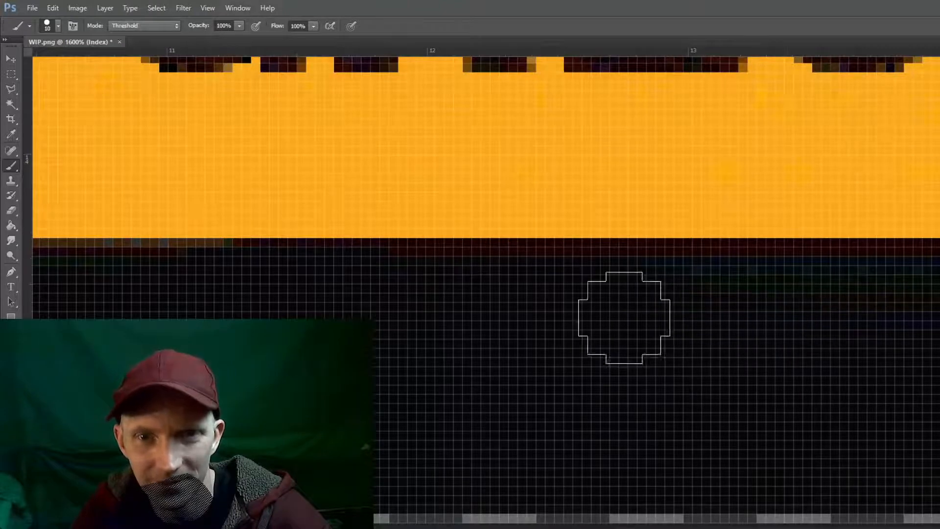
pyautogui.moveTo(821, 373); pyautogui.dragTo(398, 451)
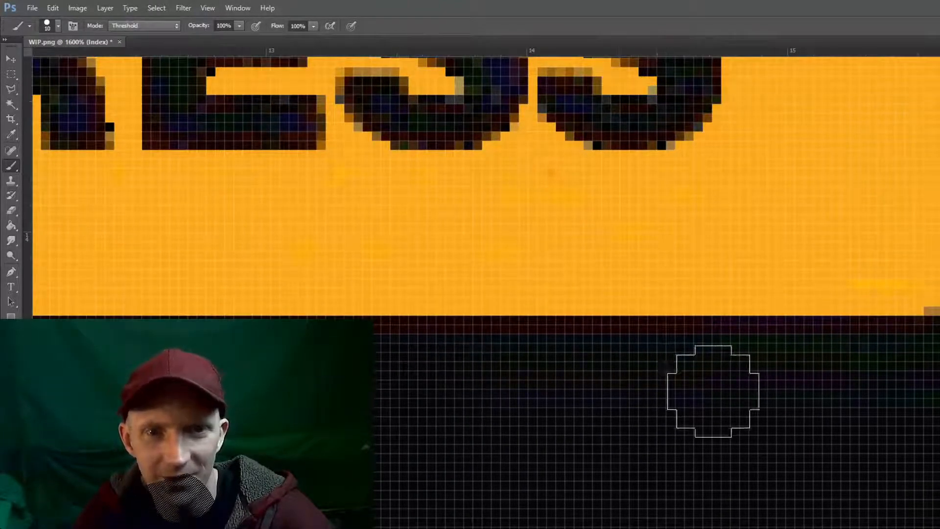
pyautogui.moveTo(777, 391); pyautogui.dragTo(424, 456)
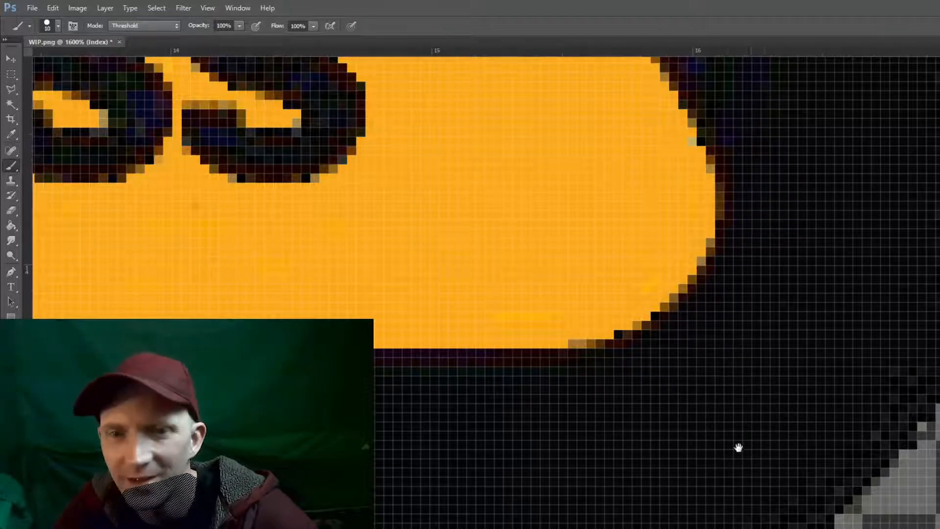
# - Enlarge the brush to size 20 and paint the border black around the sign's lower-right corner and the start of its right slope
pyautogui.moveTo(738, 447); pyautogui.dragTo(671, 290)
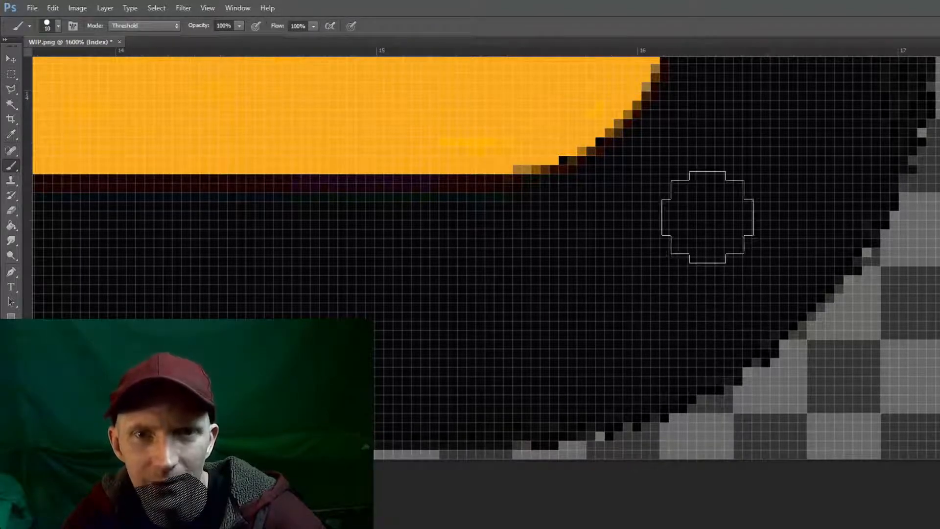
pyautogui.moveTo(707, 216); pyautogui.dragTo(575, 377)
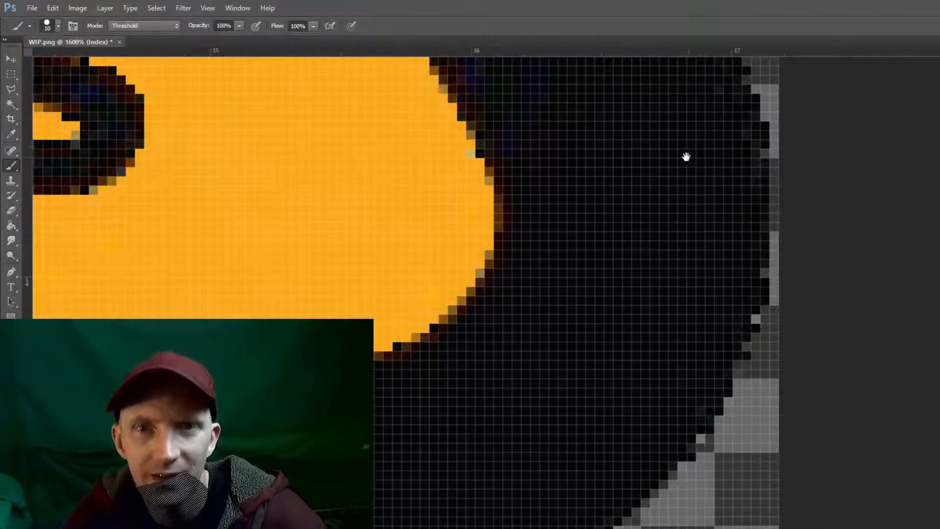
pyautogui.moveTo(686, 157)
pyautogui.mouseDown()
pyautogui.moveTo(661, 254)
pyautogui.moveTo(656, 415)
pyautogui.mouseUp()
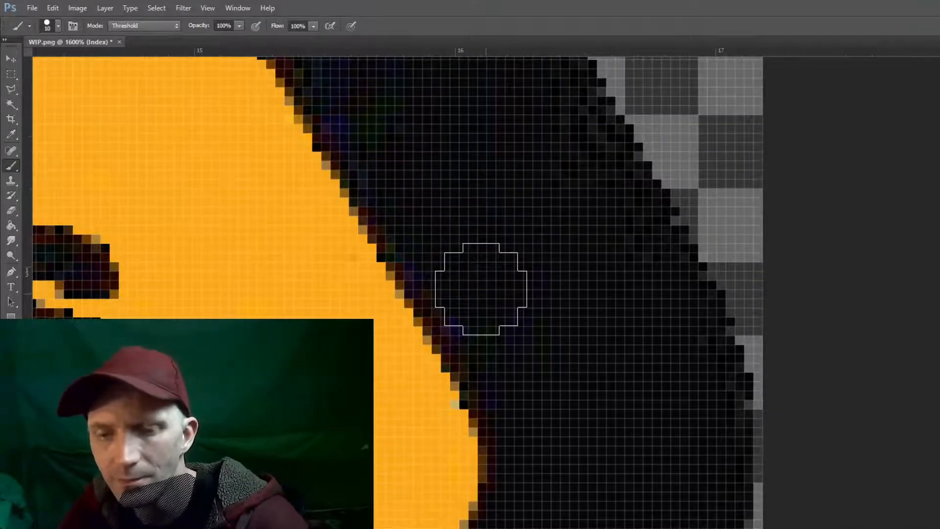
pyautogui.press(']')
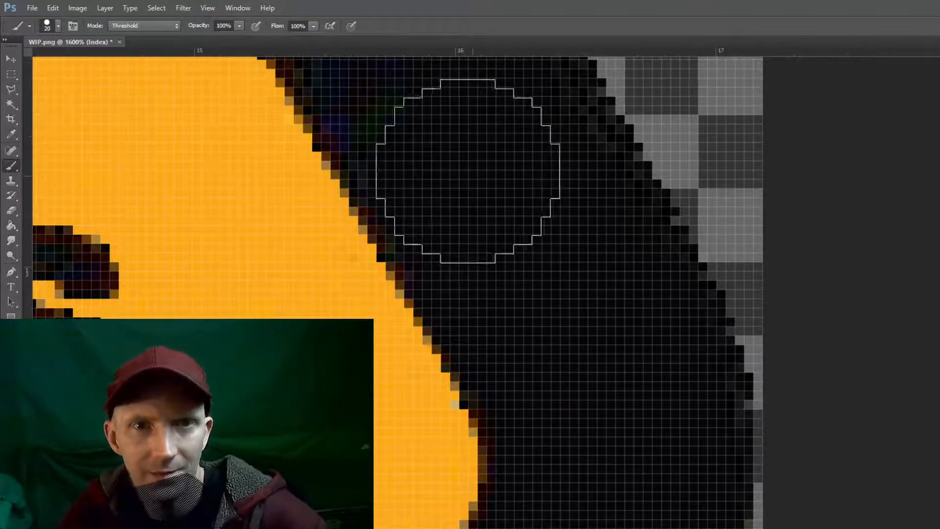
pyautogui.press('space')
pyautogui.moveTo(473, 177); pyautogui.dragTo(533, 459)
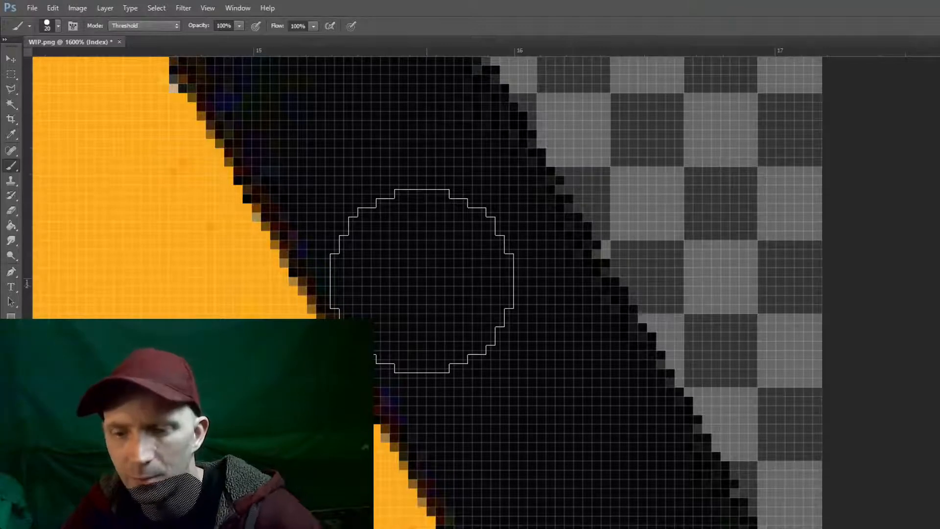
# - Paint over the coloured pixels in the lower part of the right sloping border with the size 20 brush, between horizontal ruler marks 14 and 16
pyautogui.press('[')
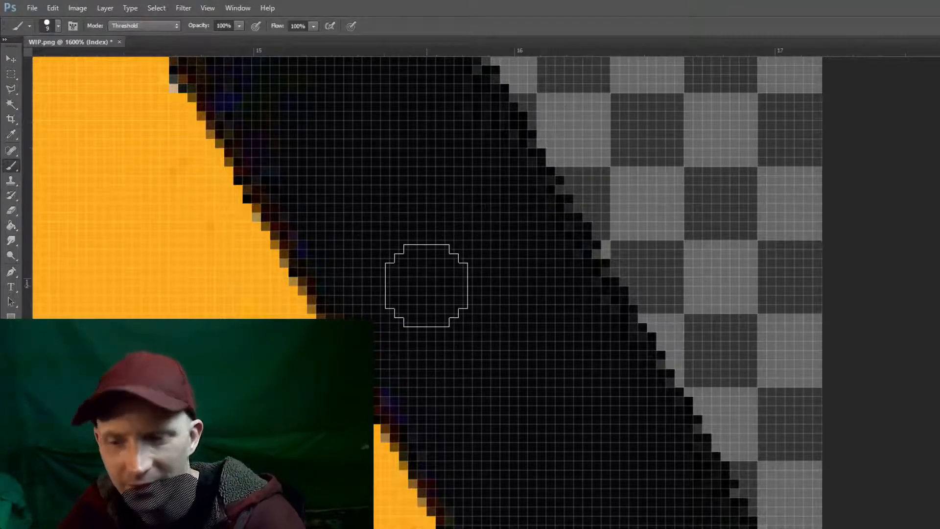
pyautogui.press(']')
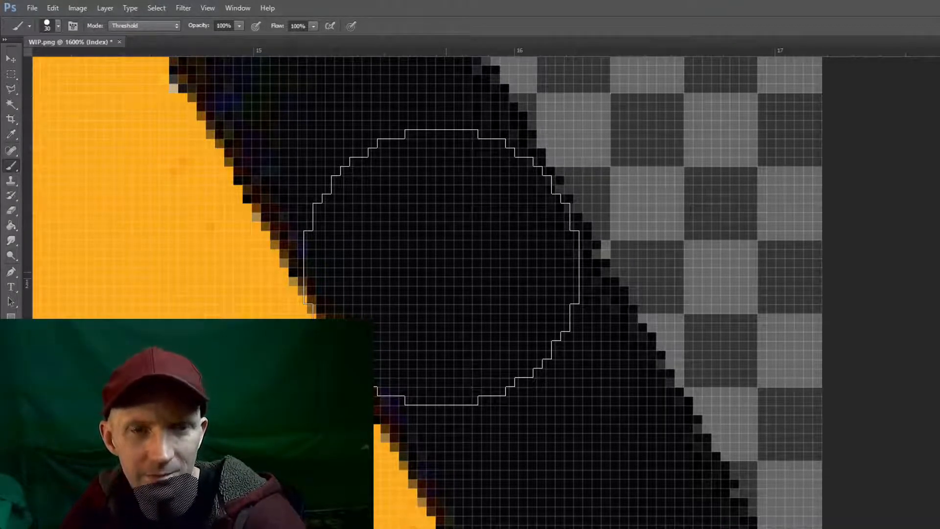
pyautogui.press('[')
pyautogui.press('[')
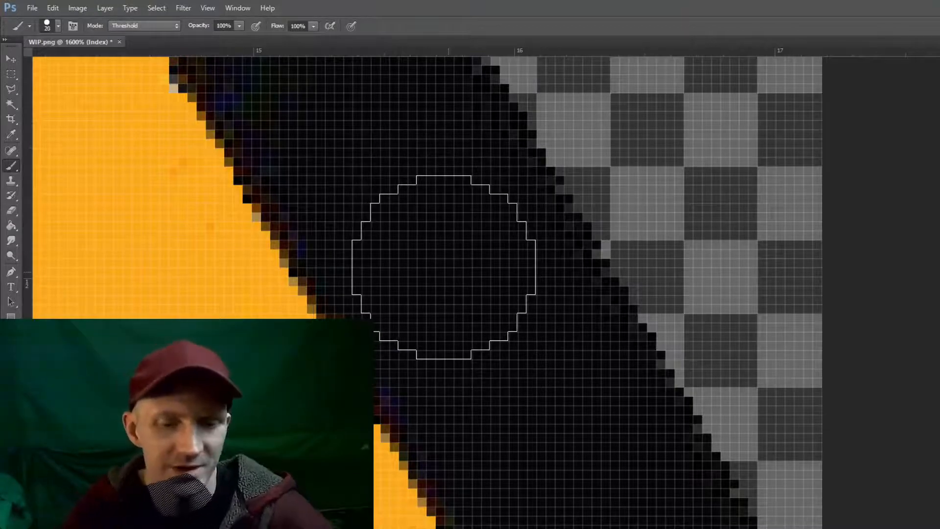
pyautogui.press('z')
pyautogui.moveTo(452, 271)
pyautogui.mouseDown()
pyautogui.moveTo(388, 289)
pyautogui.moveTo(478, 293)
pyautogui.mouseUp()
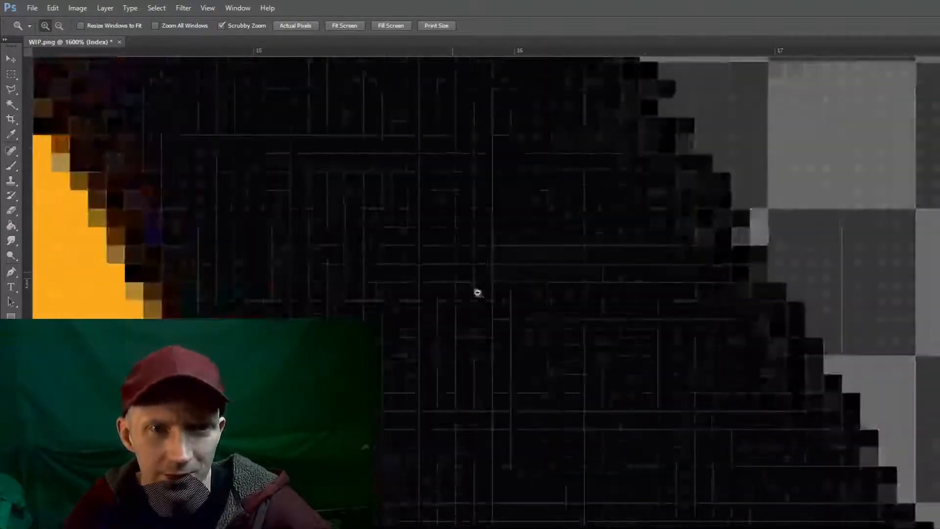
pyautogui.press('b')
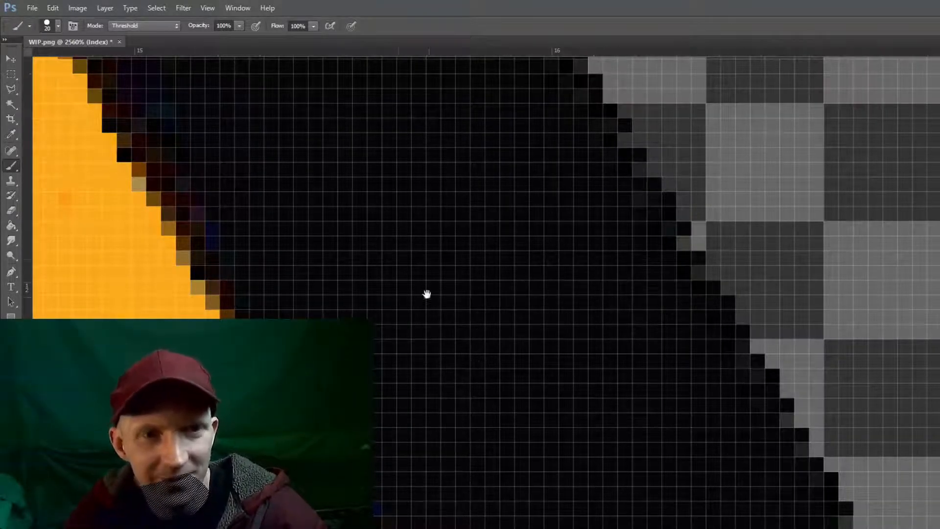
pyautogui.moveTo(427, 294); pyautogui.dragTo(592, 504)
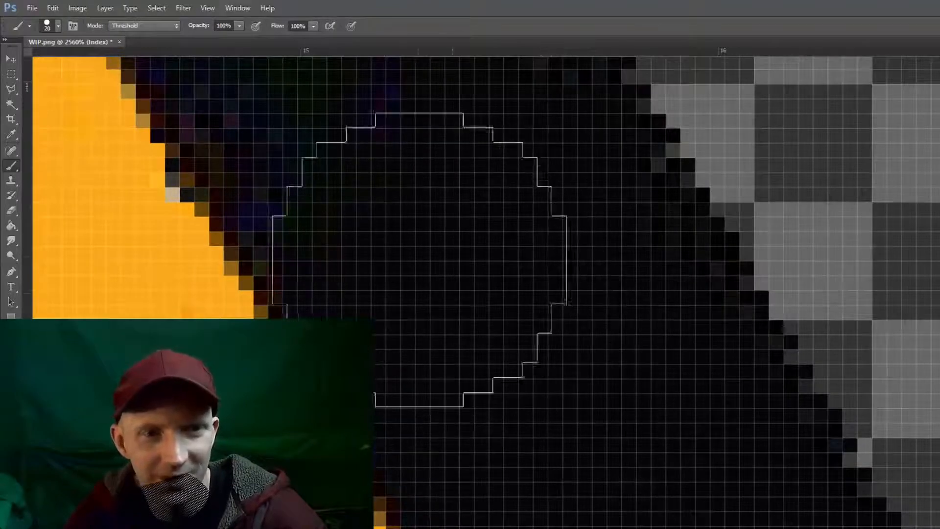
pyautogui.moveTo(472, 256); pyautogui.dragTo(570, 466)
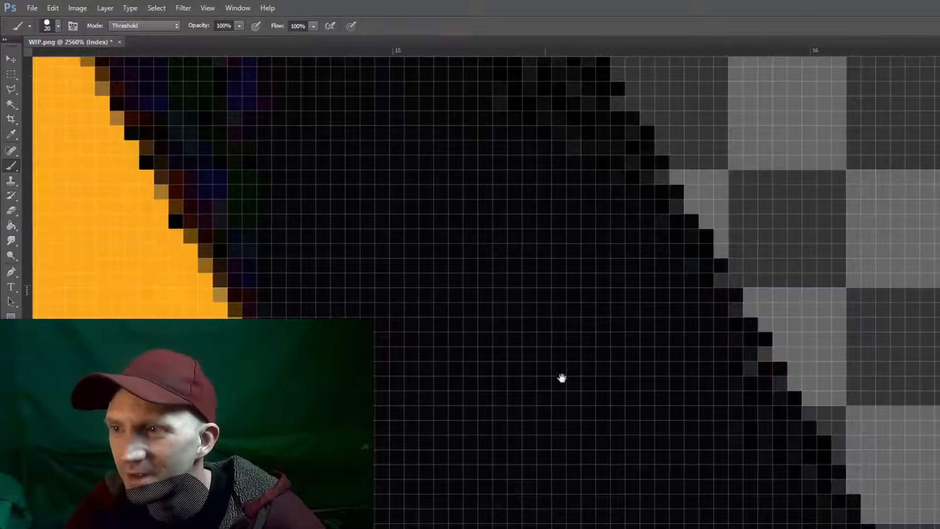
pyautogui.moveTo(562, 377); pyautogui.dragTo(656, 527)
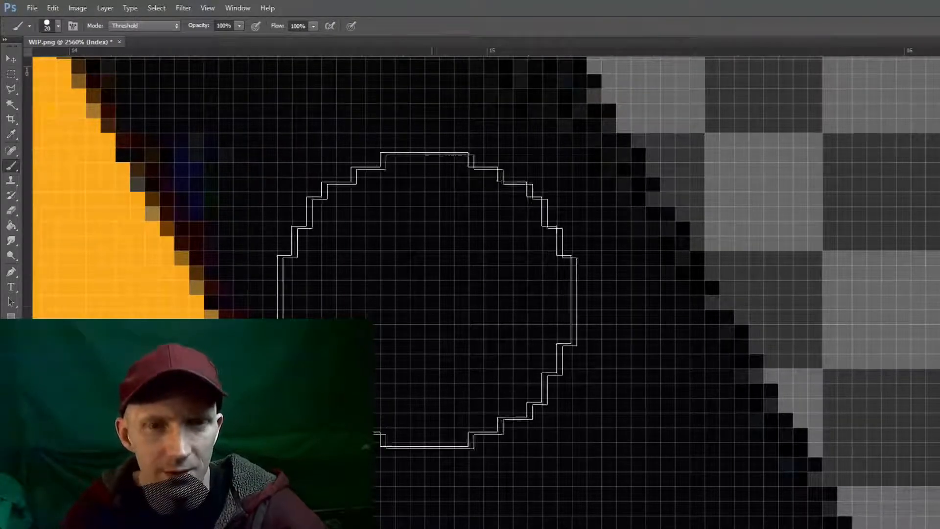
# - Continue blacking out the coloured pixels up the right sloping border, between horizontal ruler marks 15 and 12
pyautogui.moveTo(468, 336); pyautogui.dragTo(439, 336)
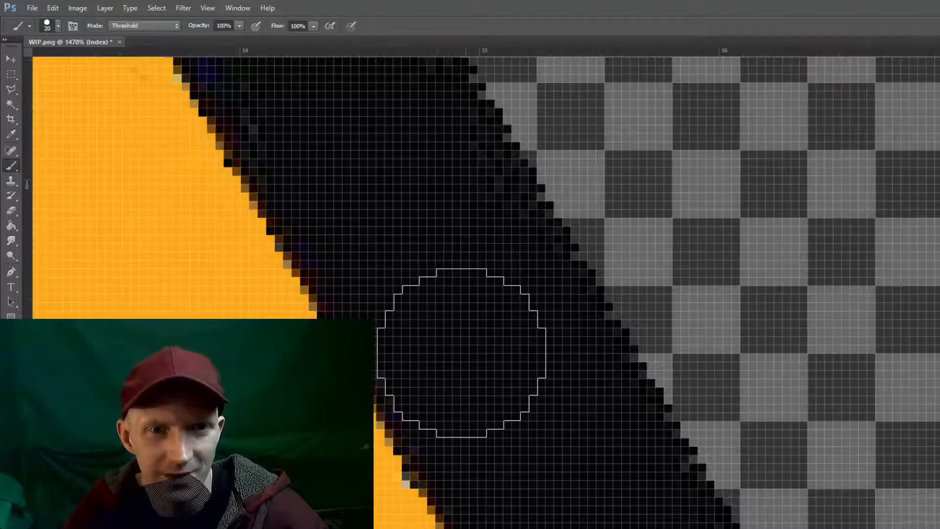
pyautogui.moveTo(436, 267); pyautogui.dragTo(493, 420)
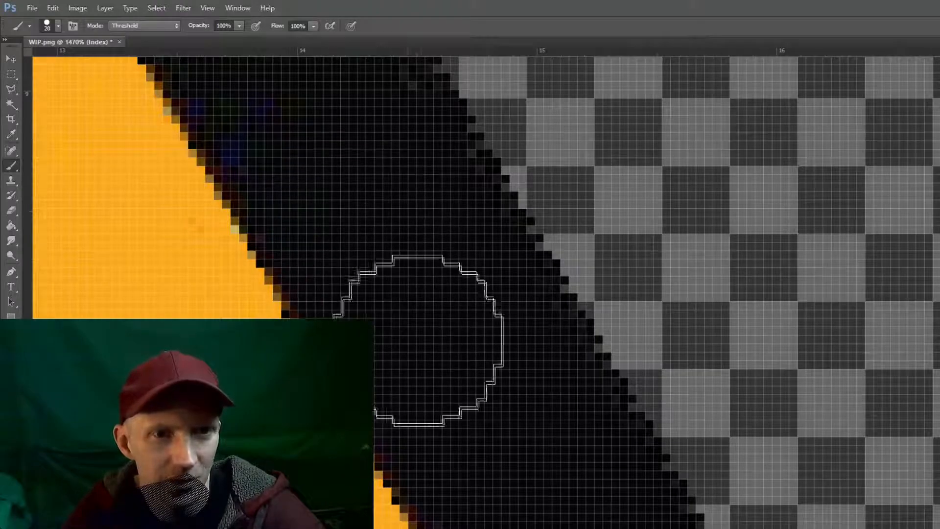
pyautogui.moveTo(336, 128); pyautogui.dragTo(456, 465)
pyautogui.moveTo(403, 305); pyautogui.dragTo(405, 313)
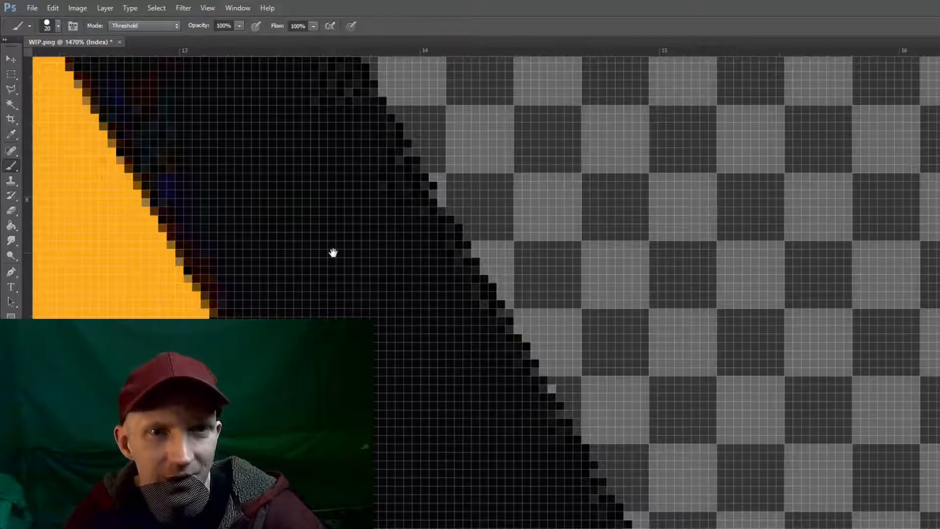
pyautogui.moveTo(333, 253); pyautogui.dragTo(380, 357)
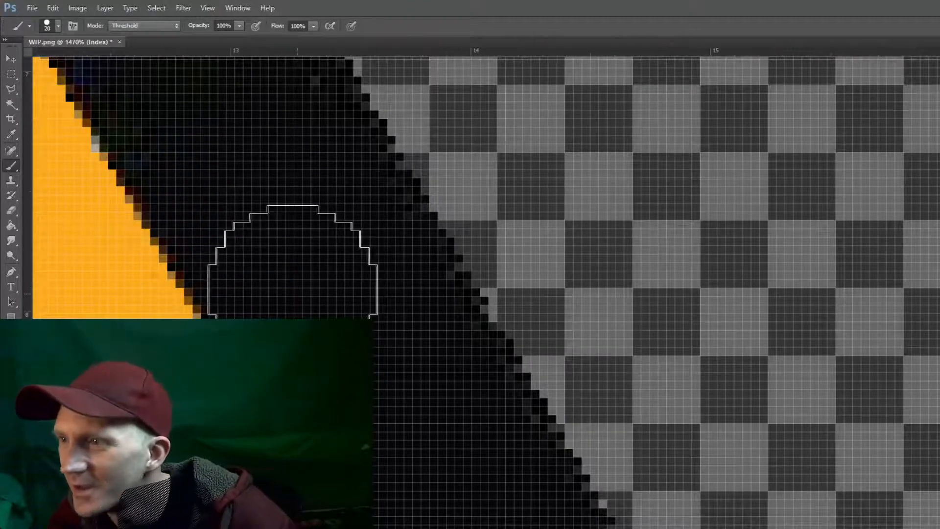
pyautogui.press('space')
pyautogui.moveTo(299, 220); pyautogui.dragTo(398, 472)
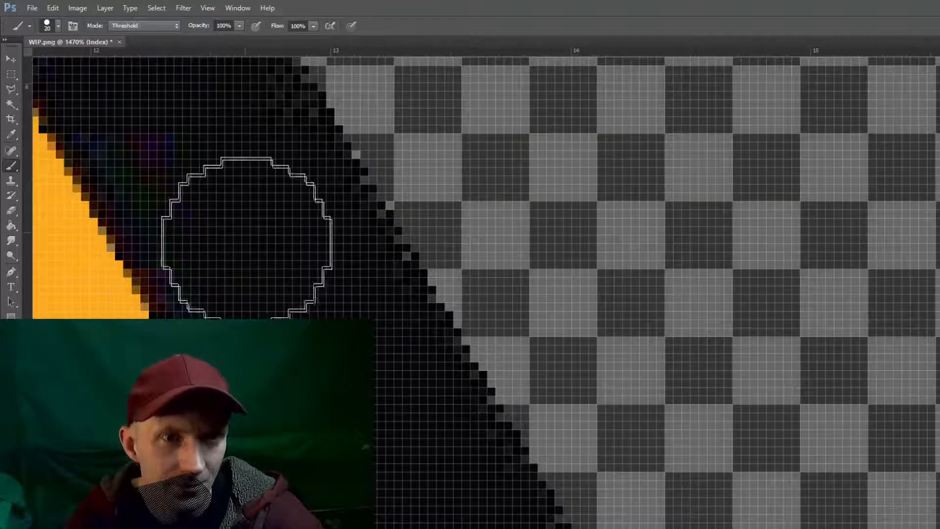
# - Paint the upper part of the right sloping border black beside the orange fill, between horizontal ruler marks 12 and 9
pyautogui.moveTo(284, 279)
pyautogui.mouseDown()
pyautogui.moveTo(411, 413)
pyautogui.moveTo(542, 411)
pyautogui.mouseUp()
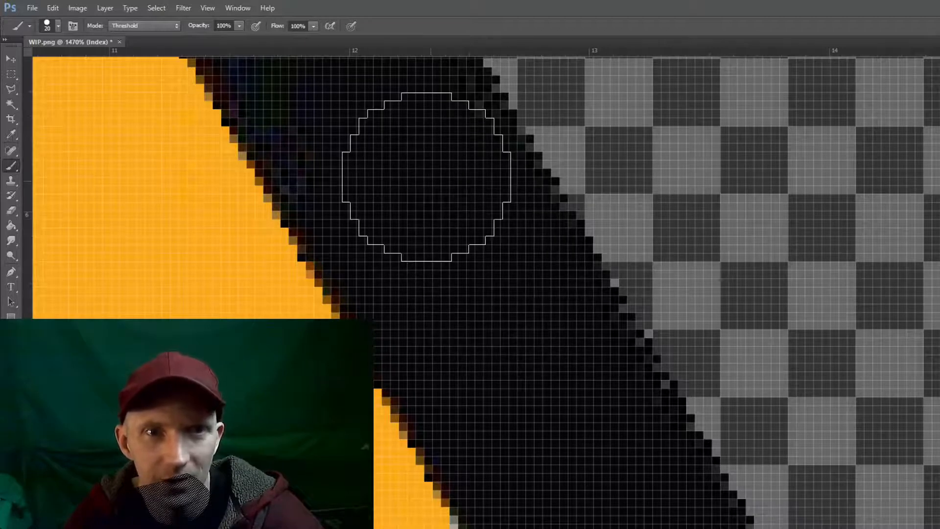
pyautogui.moveTo(426, 191)
pyautogui.mouseDown()
pyautogui.moveTo(655, 433)
pyautogui.moveTo(640, 430)
pyautogui.mouseUp()
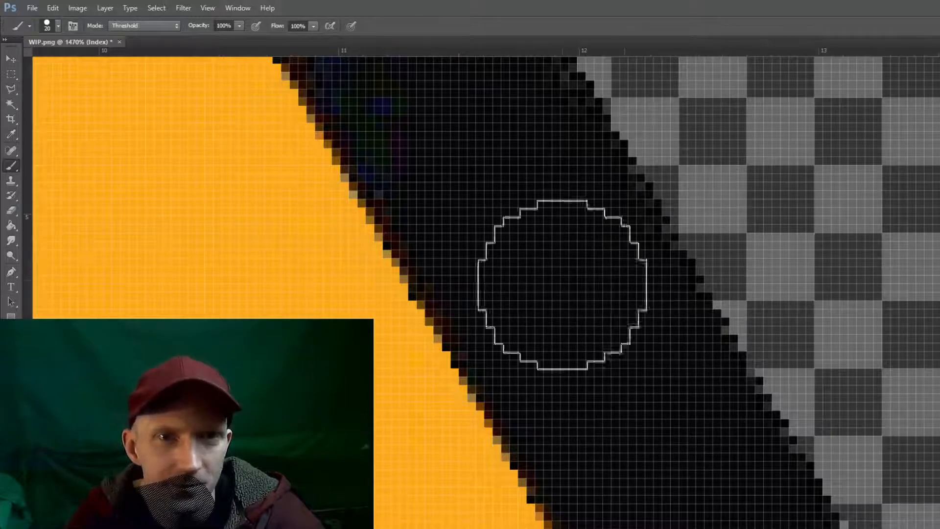
pyautogui.moveTo(505, 184); pyautogui.dragTo(619, 430)
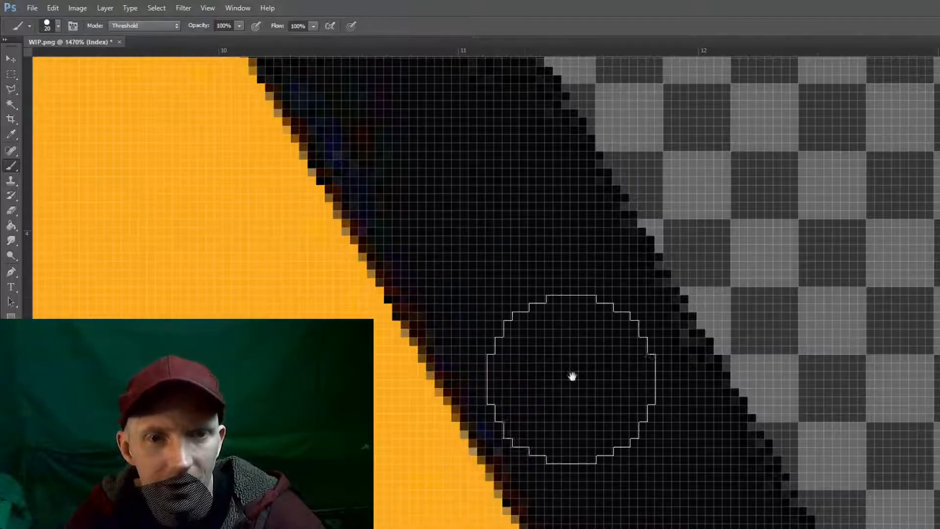
pyautogui.moveTo(570, 378); pyautogui.dragTo(617, 461)
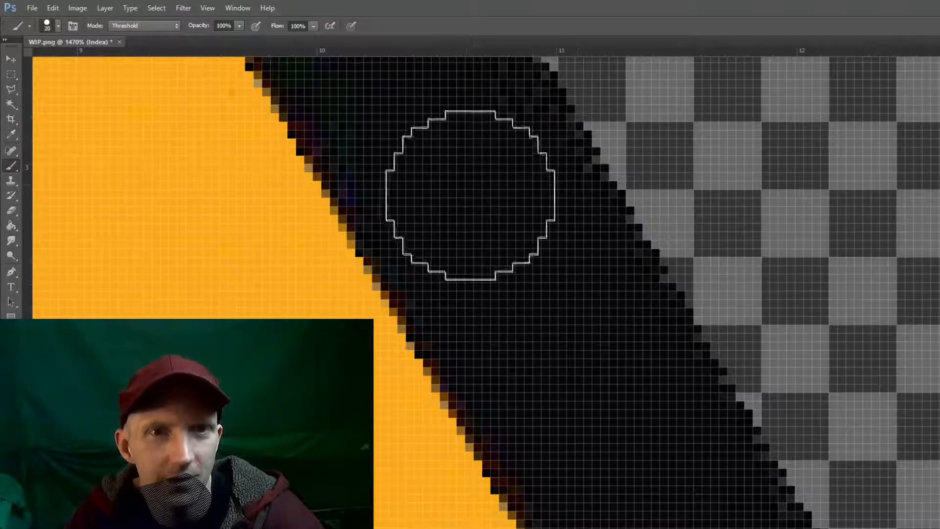
pyautogui.moveTo(475, 216); pyautogui.dragTo(524, 326)
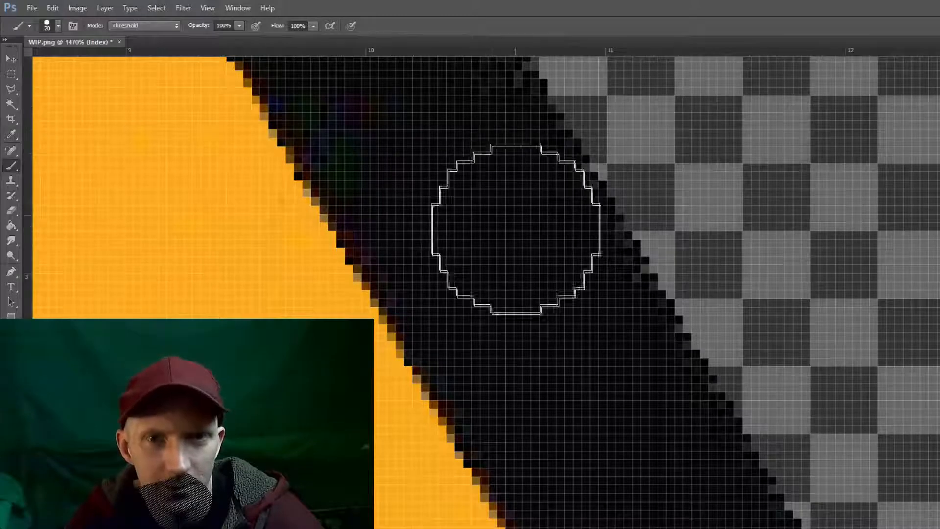
pyautogui.moveTo(466, 205); pyautogui.dragTo(573, 420)
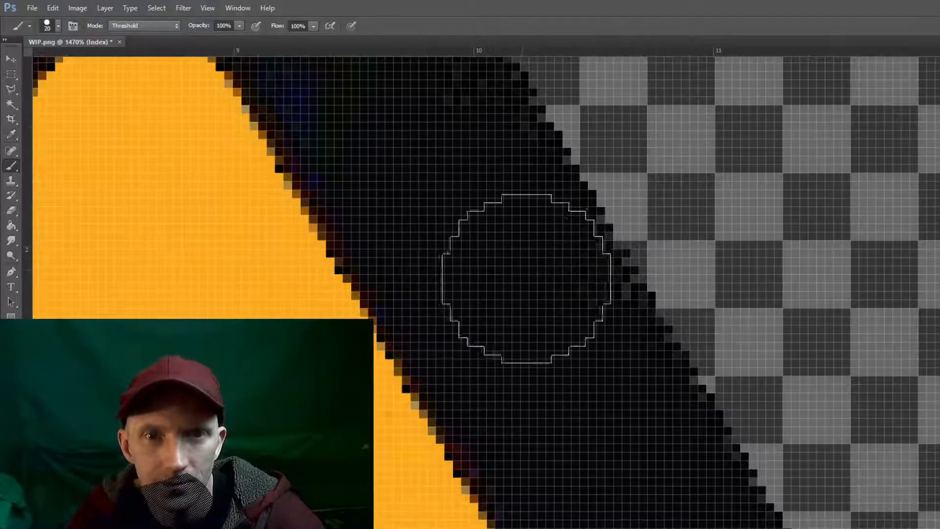
# - Paint the sign's rounded top corner solid black above the orange tip, covering the coloured streaks between ruler marks 7 and 9
pyautogui.moveTo(510, 407); pyautogui.dragTo(528, 453)
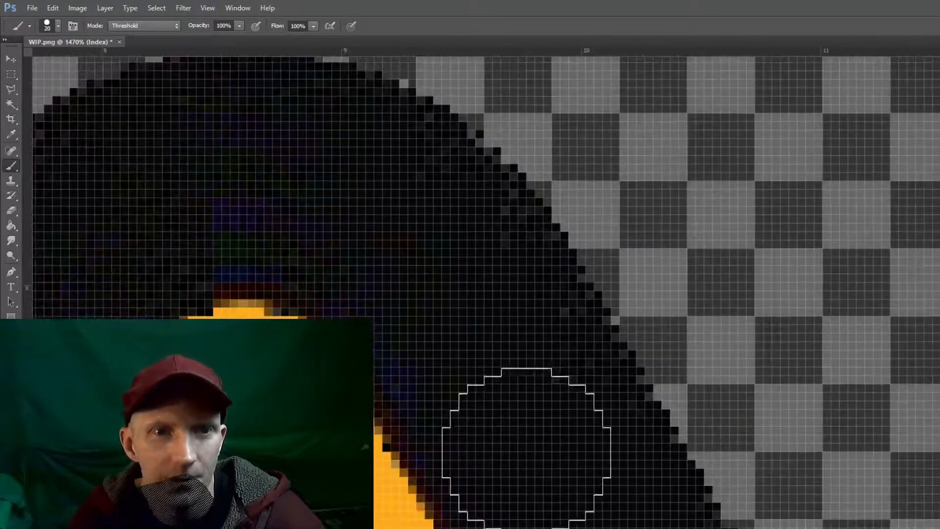
pyautogui.moveTo(334, 191)
pyautogui.mouseDown()
pyautogui.moveTo(278, 178)
pyautogui.moveTo(231, 183)
pyautogui.moveTo(215, 201)
pyautogui.moveTo(308, 213)
pyautogui.mouseUp()
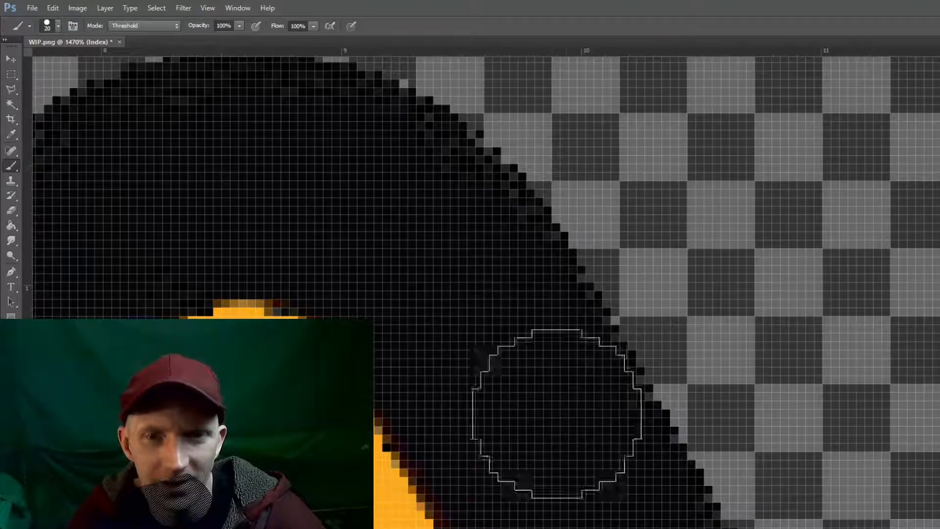
pyautogui.press('space')
pyautogui.moveTo(398, 245); pyautogui.dragTo(353, 273)
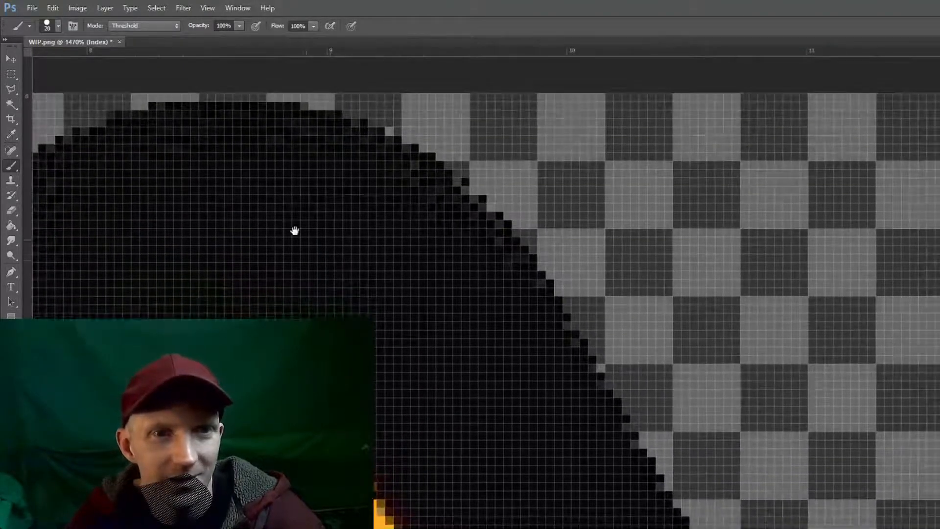
pyautogui.moveTo(294, 230); pyautogui.dragTo(462, 426)
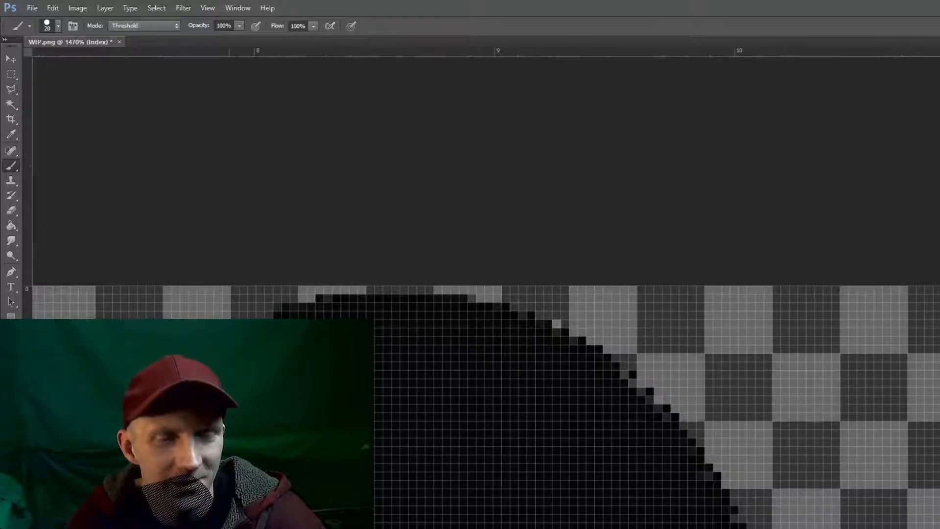
pyautogui.moveTo(296, 432); pyautogui.dragTo(544, 269)
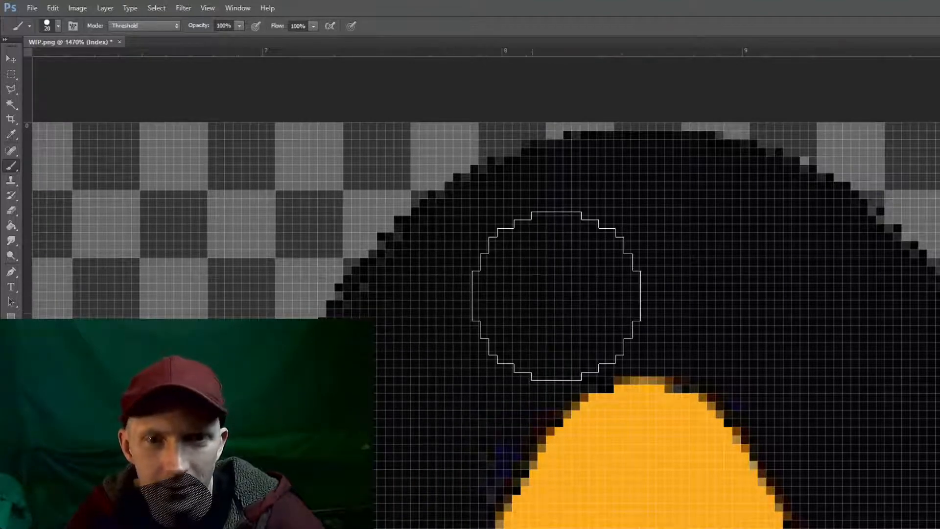
pyautogui.moveTo(421, 427); pyautogui.dragTo(475, 243)
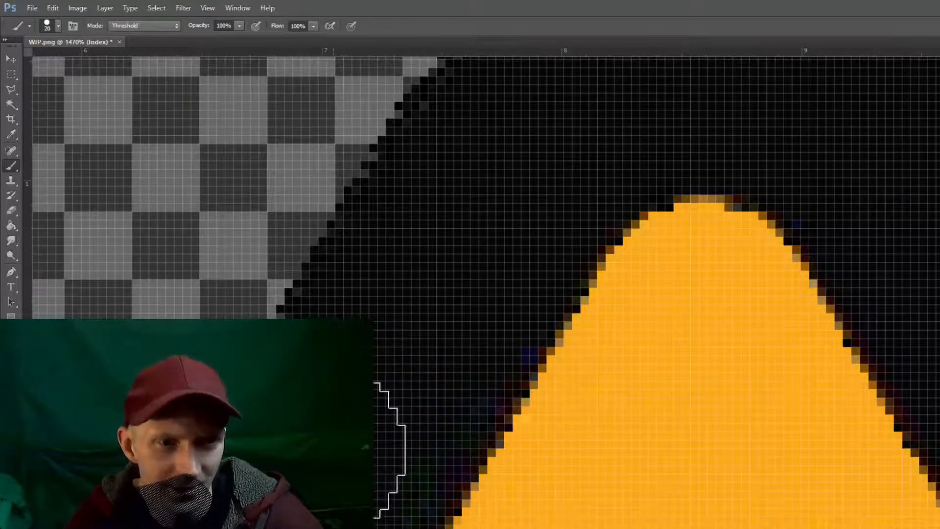
# - Paint the coloured pixels on the left sloping border black beside the orange fill, from horizontal ruler mark 7 down to mark 4
pyautogui.moveTo(361, 404)
pyautogui.mouseDown()
pyautogui.moveTo(413, 141)
pyautogui.moveTo(324, 252)
pyautogui.mouseUp()
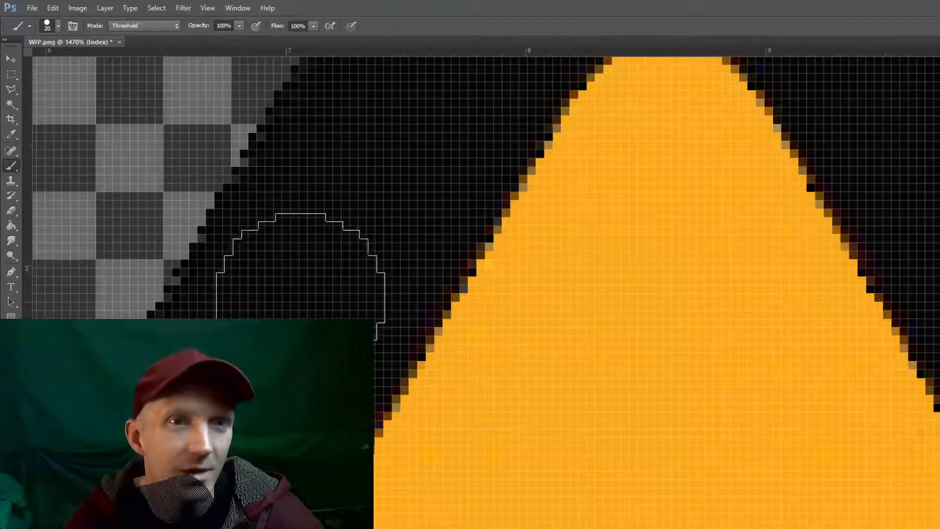
pyautogui.moveTo(304, 310)
pyautogui.mouseDown()
pyautogui.moveTo(547, 138)
pyautogui.moveTo(510, 130)
pyautogui.mouseUp()
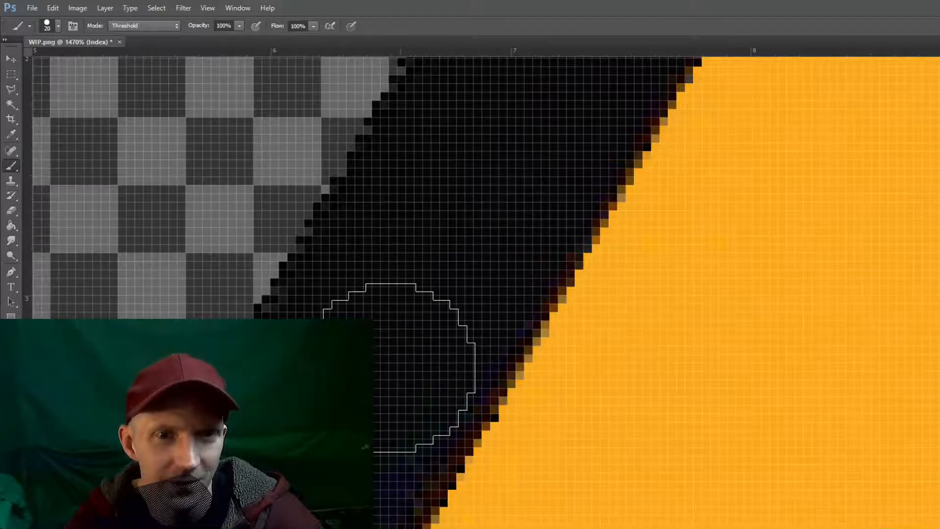
pyautogui.moveTo(380, 376)
pyautogui.mouseDown()
pyautogui.moveTo(424, 194)
pyautogui.moveTo(416, 180)
pyautogui.mouseUp()
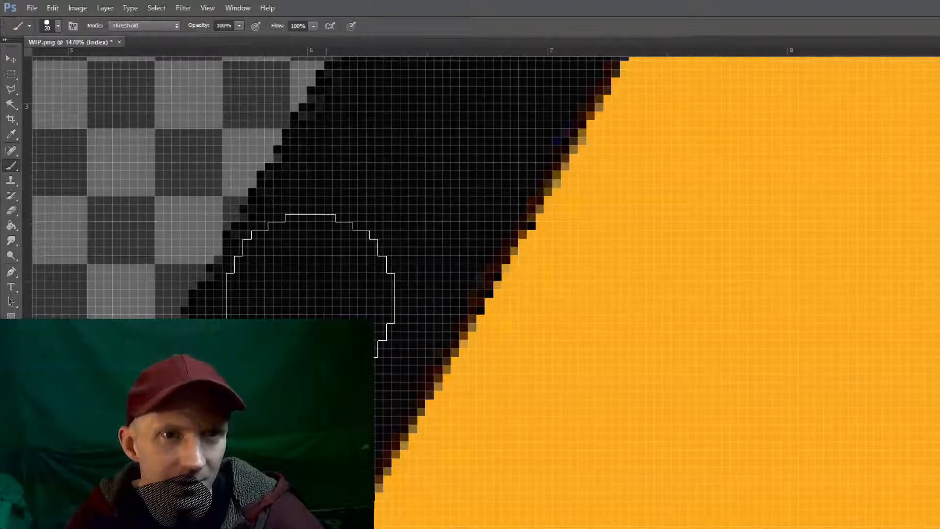
pyautogui.moveTo(305, 355); pyautogui.dragTo(424, 134)
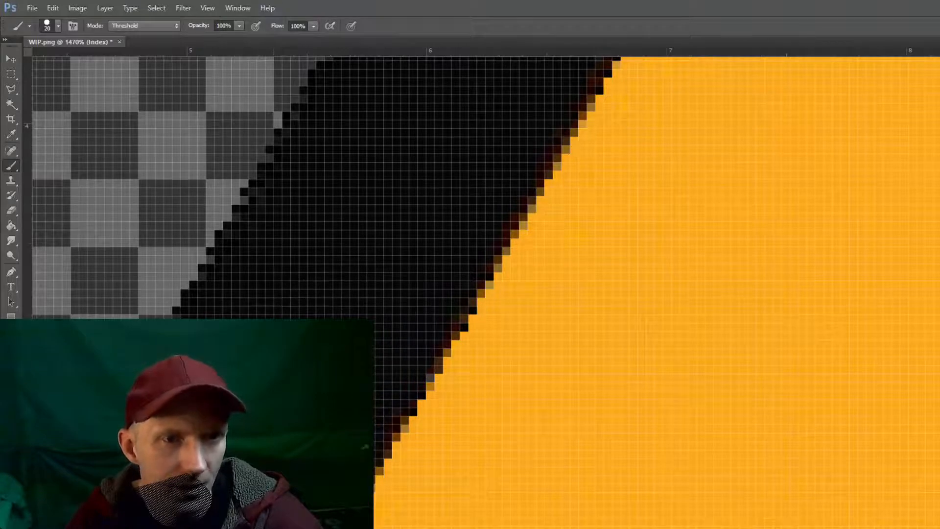
pyautogui.moveTo(279, 380); pyautogui.dragTo(434, 172)
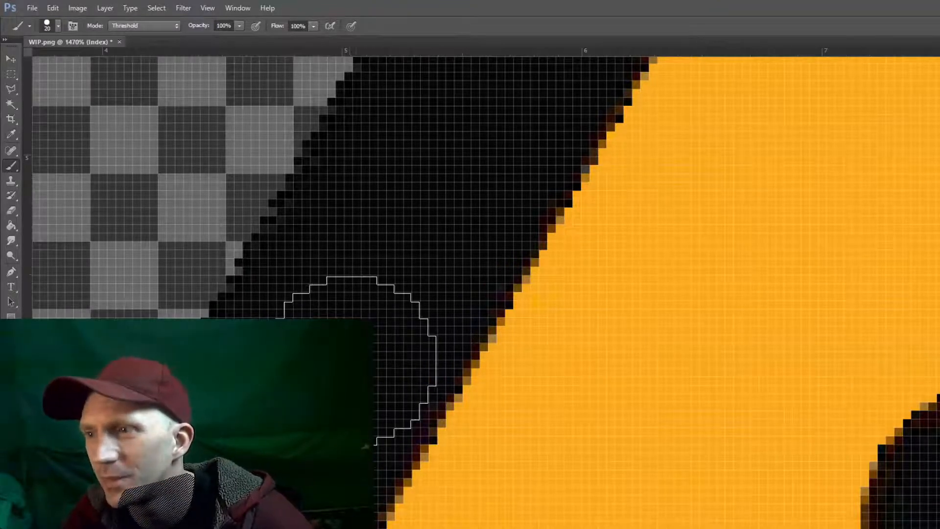
pyautogui.moveTo(443, 313)
pyautogui.mouseDown()
pyautogui.moveTo(596, 193)
pyautogui.moveTo(560, 115)
pyautogui.mouseUp()
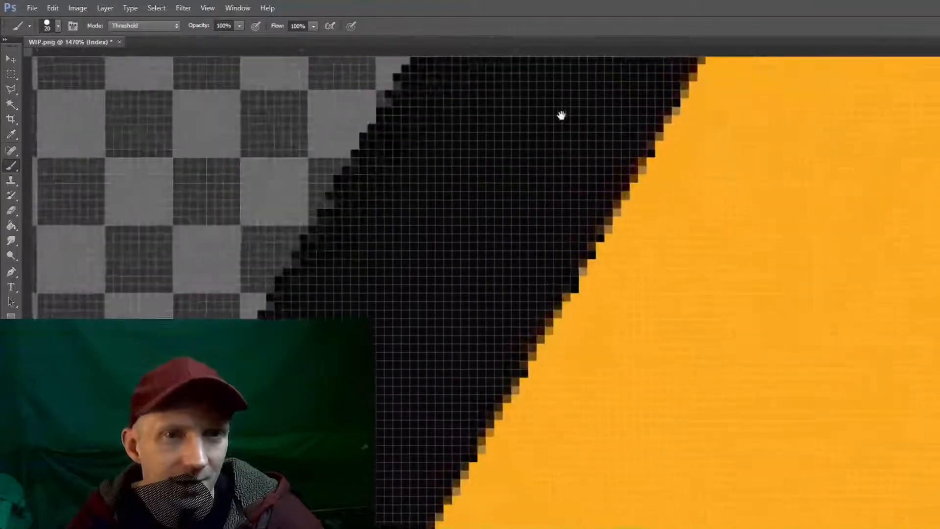
pyautogui.moveTo(418, 347); pyautogui.dragTo(445, 204)
# - Fill the upper part of the chair's backrest with solid black using a size 10 brush
pyautogui.moveTo(352, 318)
pyautogui.mouseDown()
pyautogui.moveTo(416, 171)
pyautogui.moveTo(147, 215)
pyautogui.mouseUp()
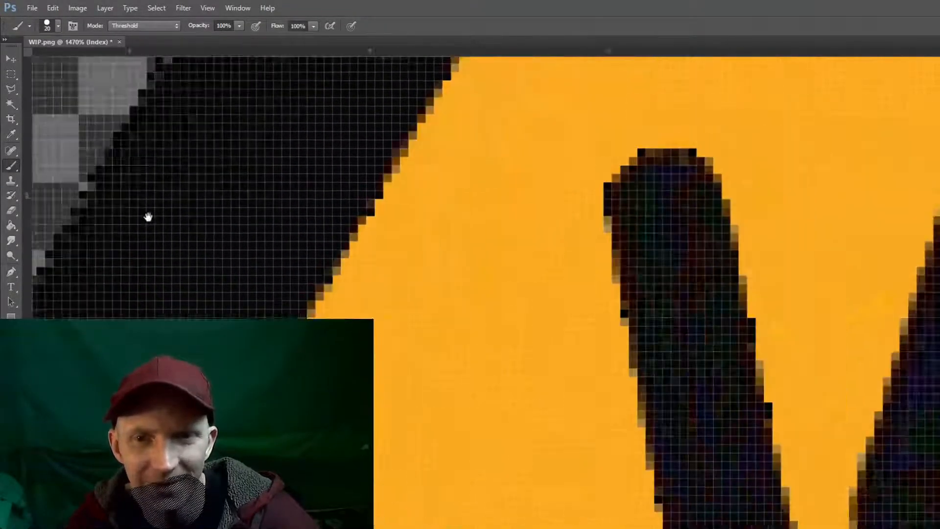
pyautogui.moveTo(576, 278)
pyautogui.mouseDown()
pyautogui.moveTo(551, 266)
pyautogui.moveTo(504, 298)
pyautogui.mouseUp()
pyautogui.press('[')
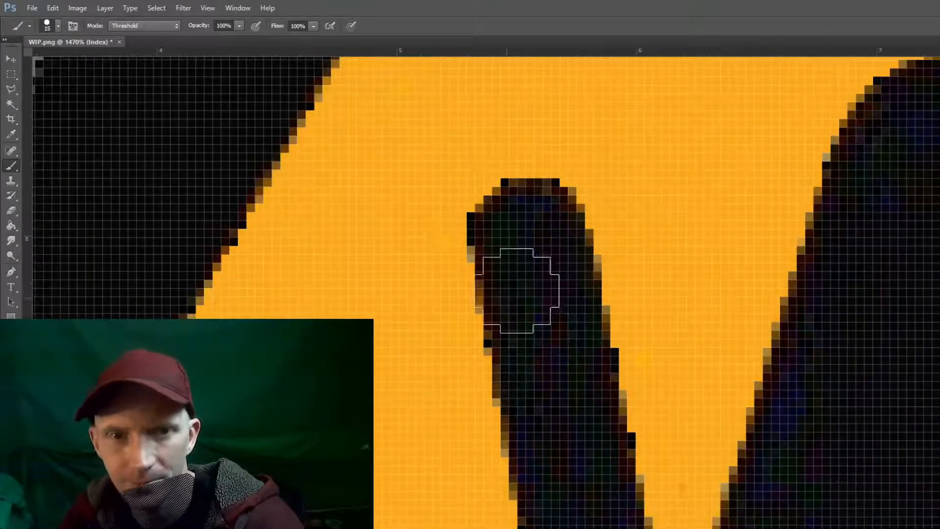
pyautogui.moveTo(525, 236)
pyautogui.mouseDown()
pyautogui.moveTo(556, 464)
pyautogui.moveTo(563, 370)
pyautogui.mouseUp()
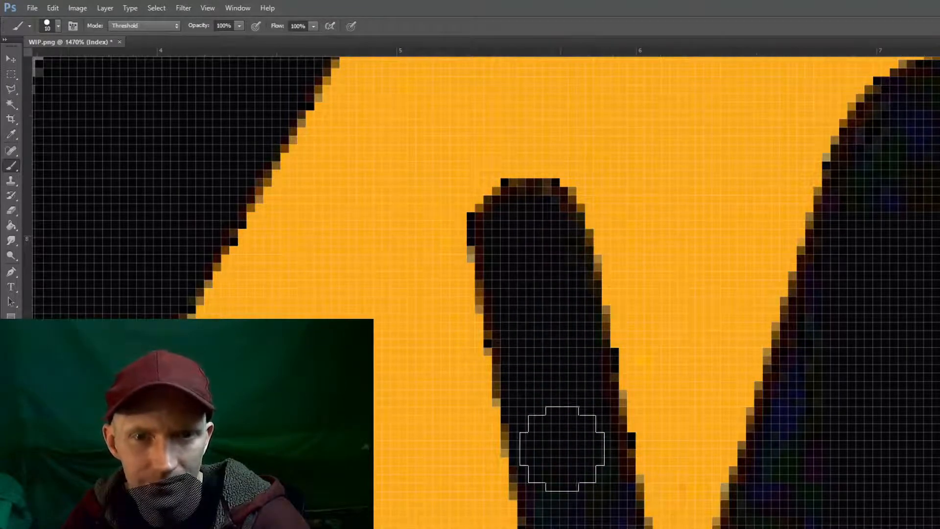
# - Paint over the coloured pixels in the chair's lower backrest, seat and legs, using a size 6 brush for the narrow parts
pyautogui.moveTo(550, 437); pyautogui.dragTo(520, 281)
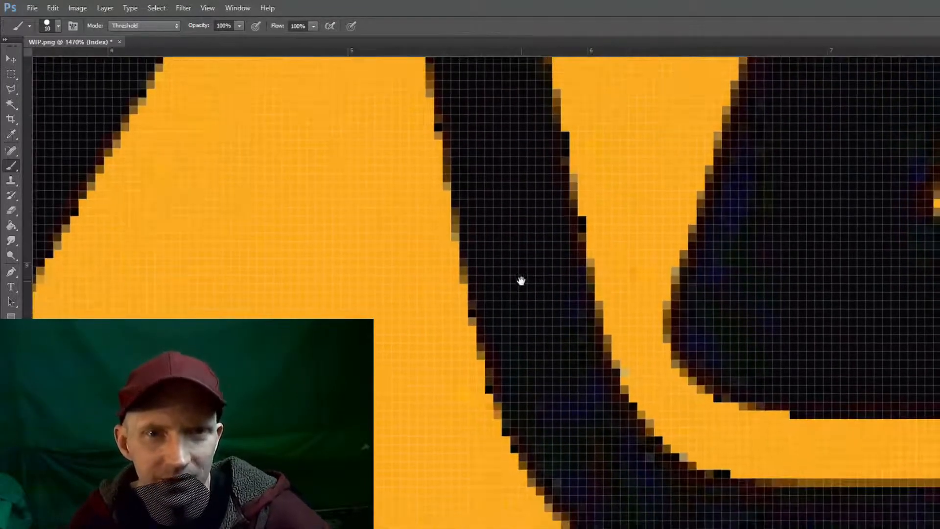
pyautogui.moveTo(531, 364)
pyautogui.mouseDown()
pyautogui.moveTo(552, 369)
pyautogui.moveTo(539, 296)
pyautogui.mouseUp()
pyautogui.moveTo(553, 400); pyautogui.dragTo(588, 462)
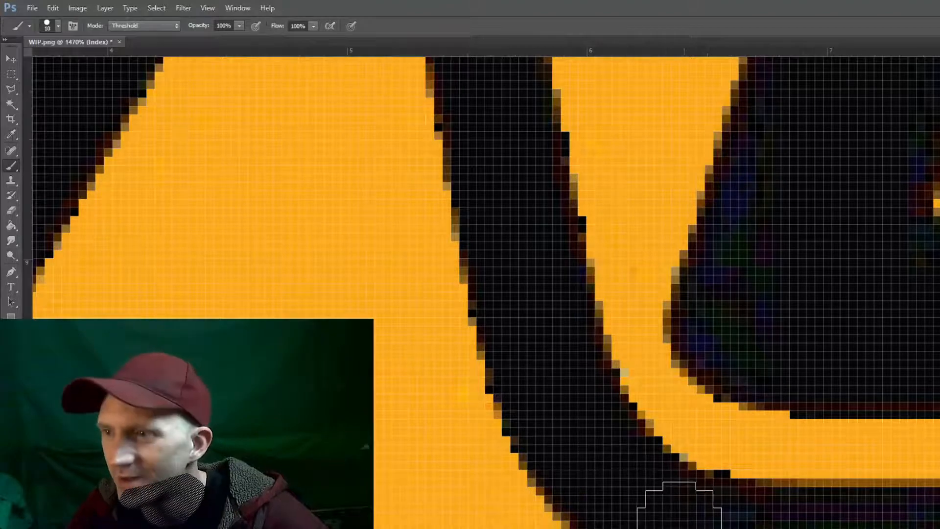
pyautogui.moveTo(668, 516); pyautogui.dragTo(453, 220)
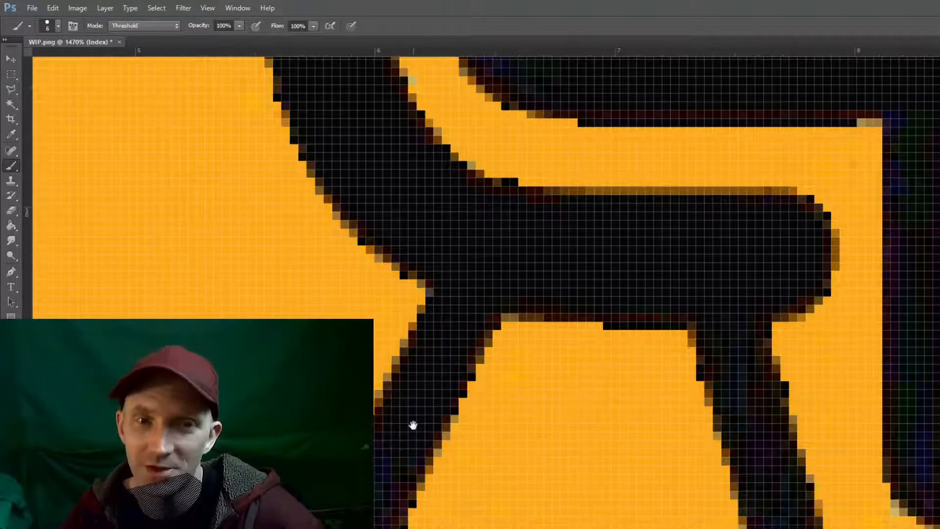
pyautogui.moveTo(412, 425); pyautogui.dragTo(440, 237)
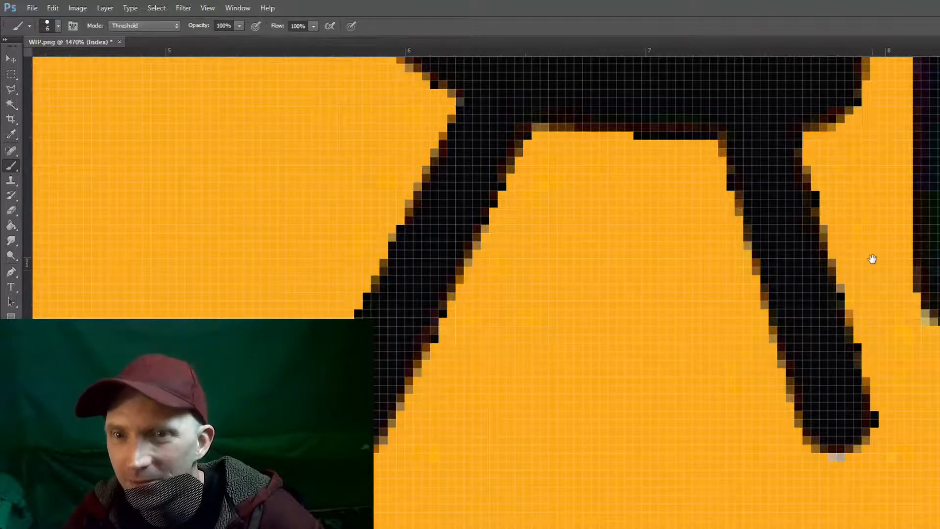
# - Black out the coloured pixels in the seated figure's lower leg with a size 15 brush
pyautogui.moveTo(872, 258); pyautogui.dragTo(492, 324)
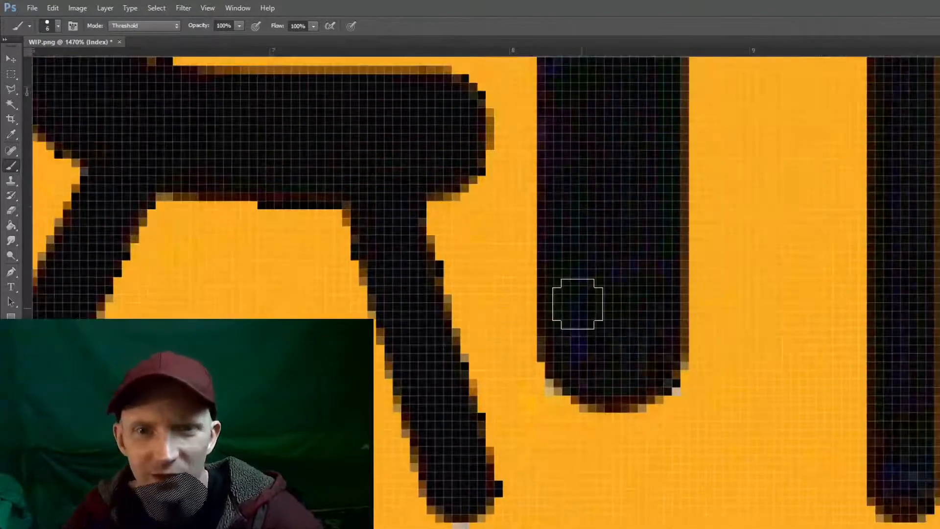
pyautogui.press(']')
pyautogui.press(']')
pyautogui.press(']')
pyautogui.press(']')
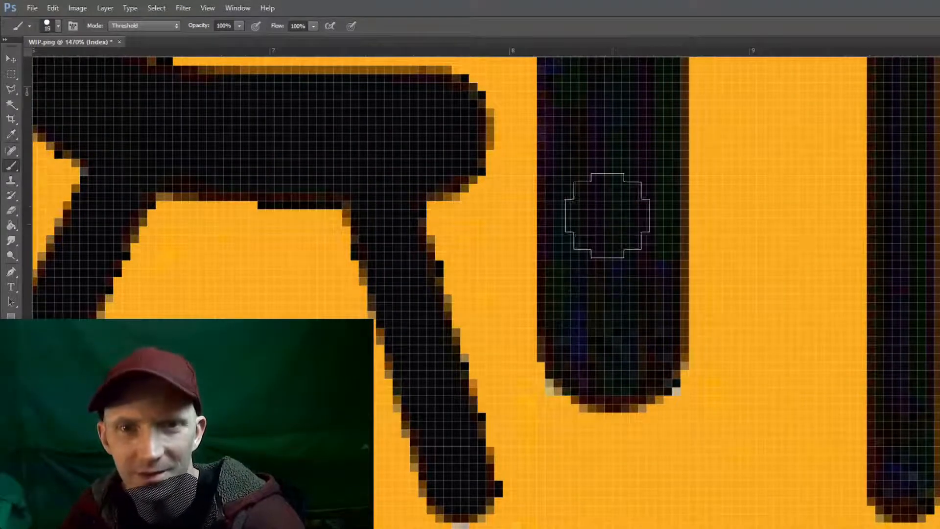
pyautogui.press('[')
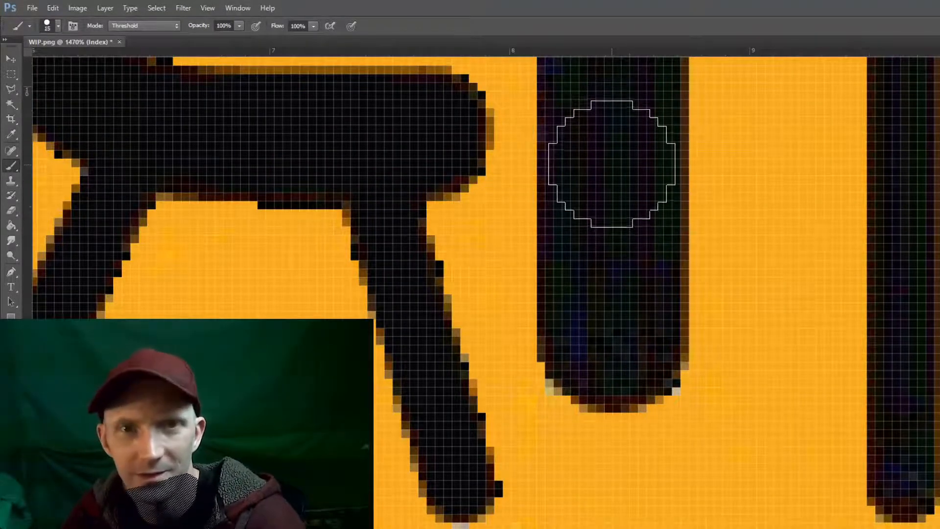
pyautogui.moveTo(609, 273); pyautogui.dragTo(610, 332)
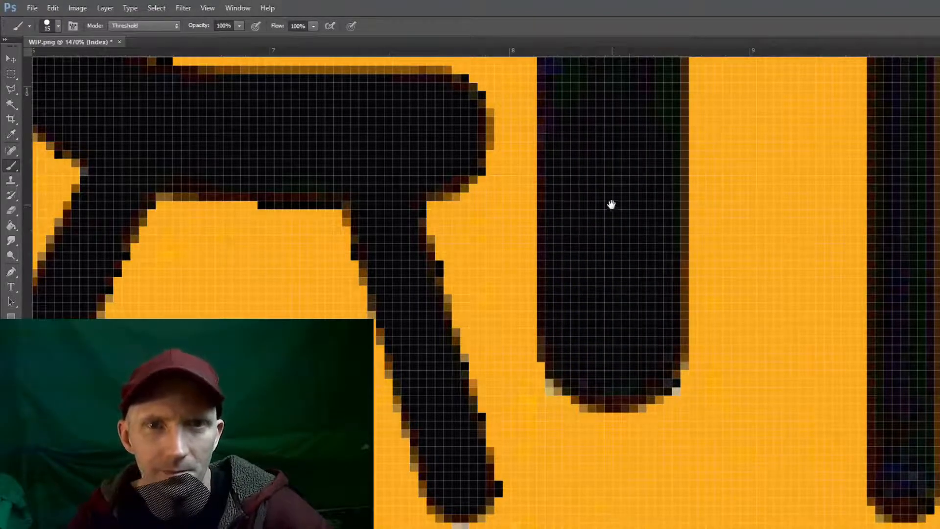
# - Paint the seated figure's knee, thigh and torso solid black up to the shoulder with the size 15 brush
pyautogui.moveTo(612, 204); pyautogui.dragTo(623, 448)
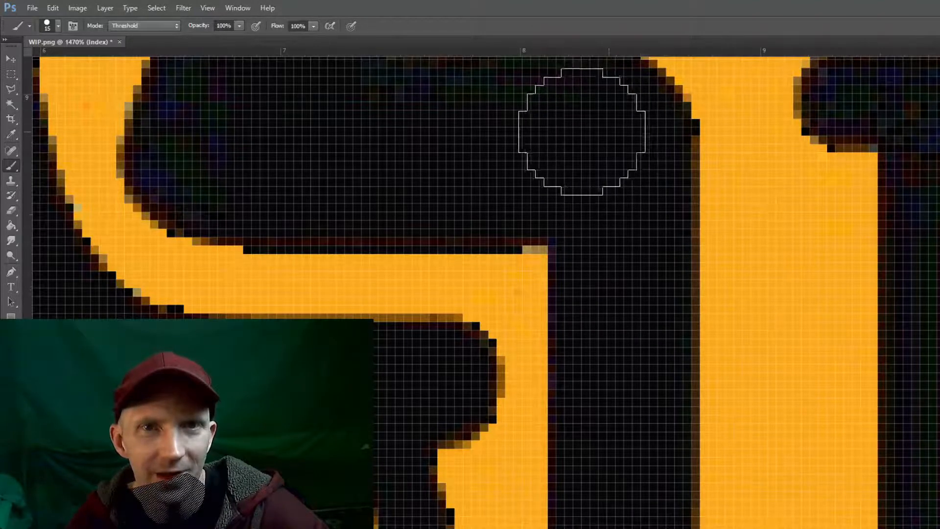
pyautogui.moveTo(504, 153); pyautogui.dragTo(581, 239)
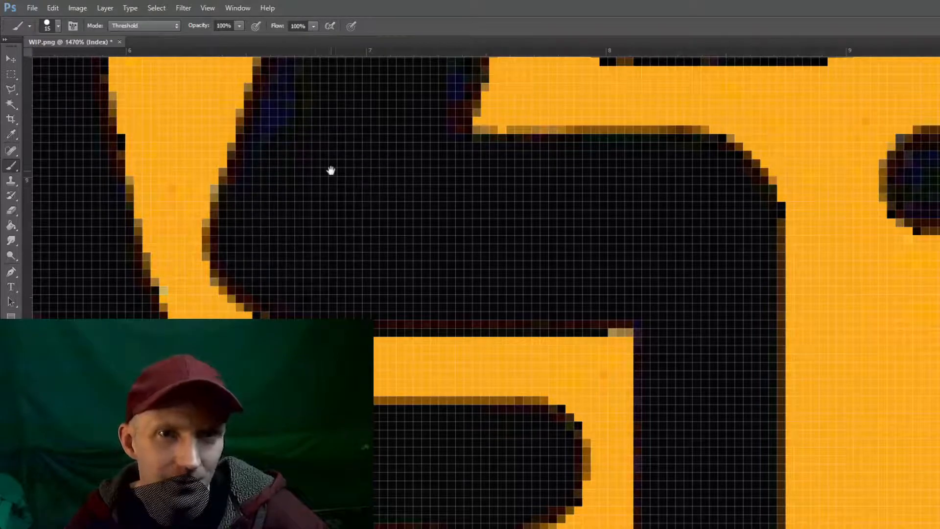
pyautogui.moveTo(331, 171); pyautogui.dragTo(353, 347)
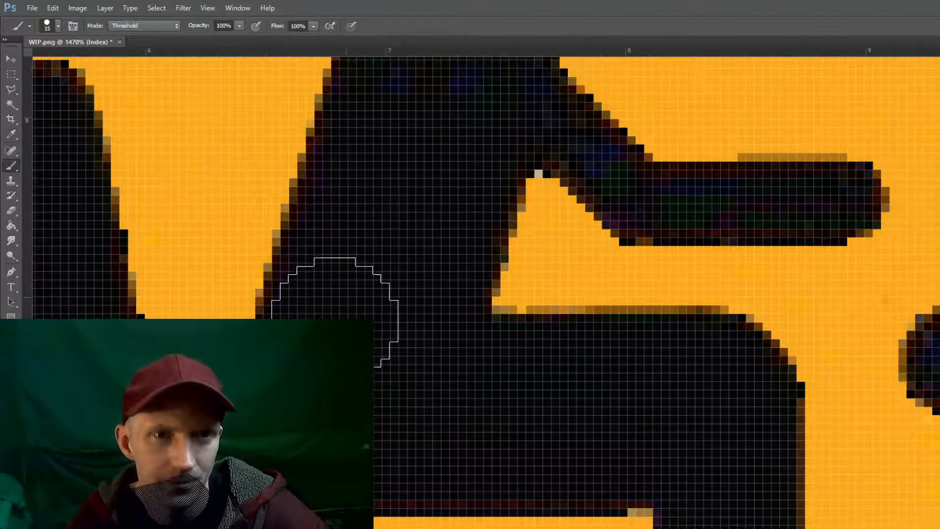
pyautogui.moveTo(420, 219); pyautogui.dragTo(403, 446)
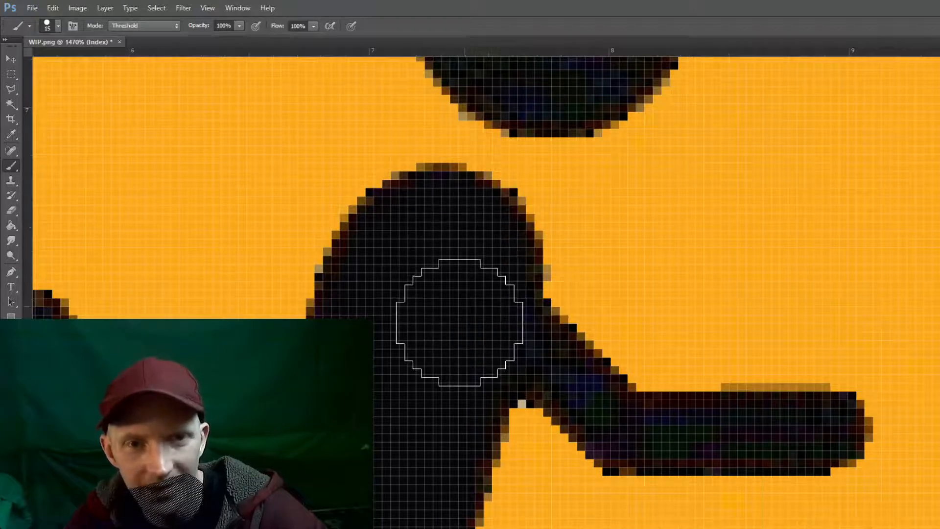
# - Paint the seated figure's outstretched arm black with a size 7 brush
pyautogui.press('[')
pyautogui.press('[')
pyautogui.press('[')
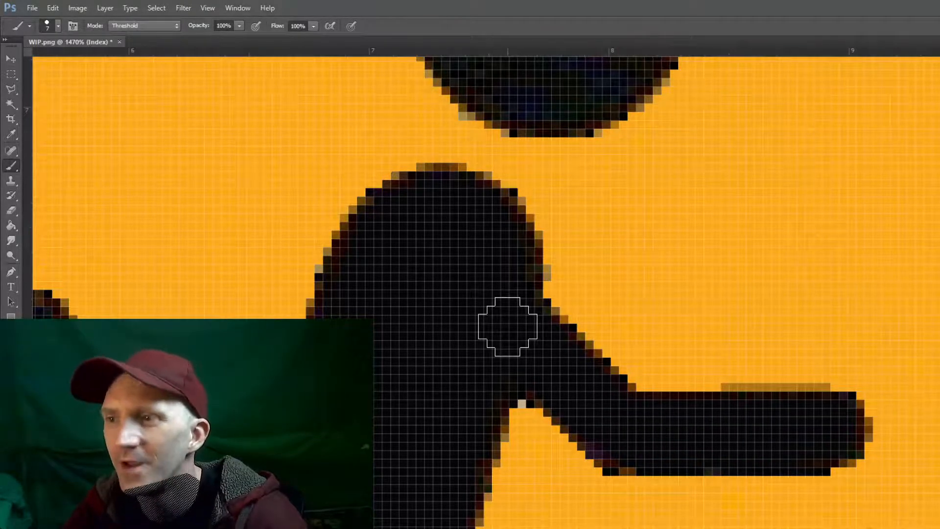
# - Fill the figure's round head with solid black using a size 30 brush
pyautogui.moveTo(703, 217); pyautogui.dragTo(702, 516)
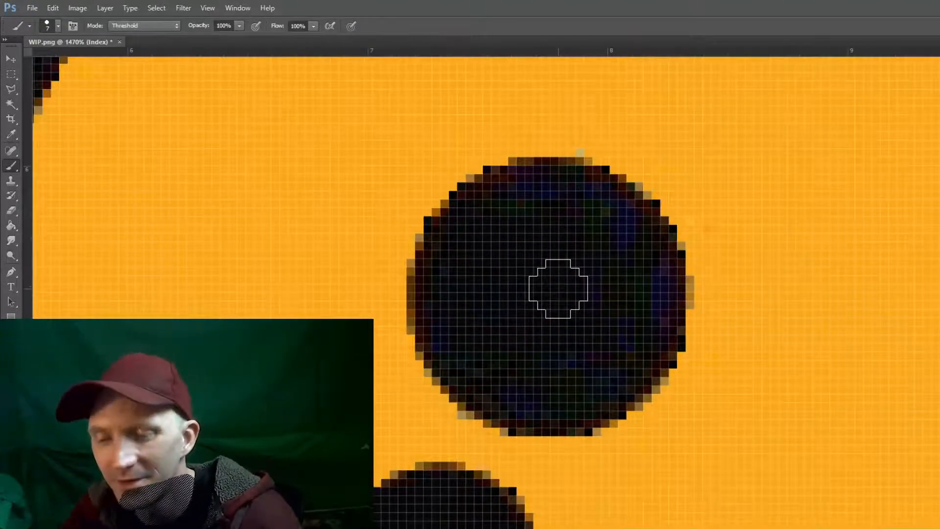
pyautogui.press(']')
pyautogui.press(']')
pyautogui.press(']')
pyautogui.press(']')
pyautogui.press(']')
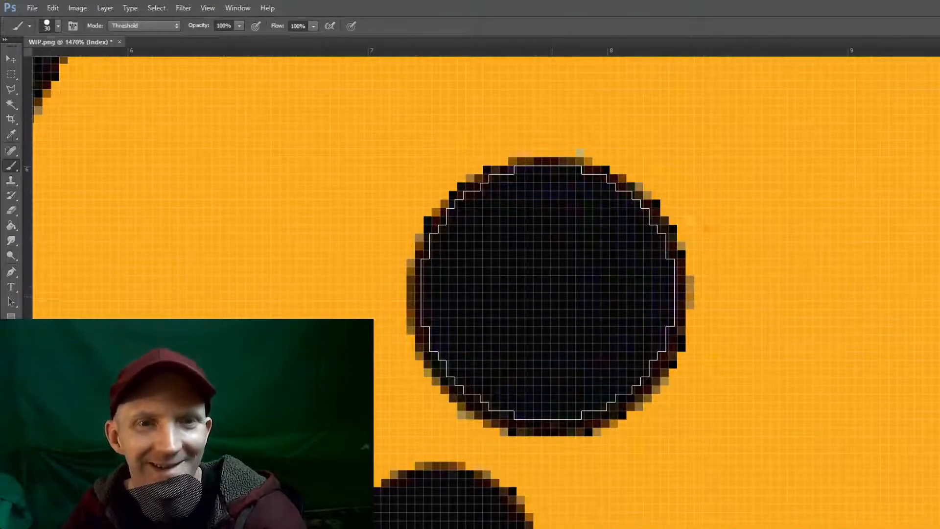
# - Paint over the coloured pixels in the upper part of the narrow monitor with a size 6 brush
pyautogui.press('[')
pyautogui.press('[')
pyautogui.press('[')
pyautogui.press('[')
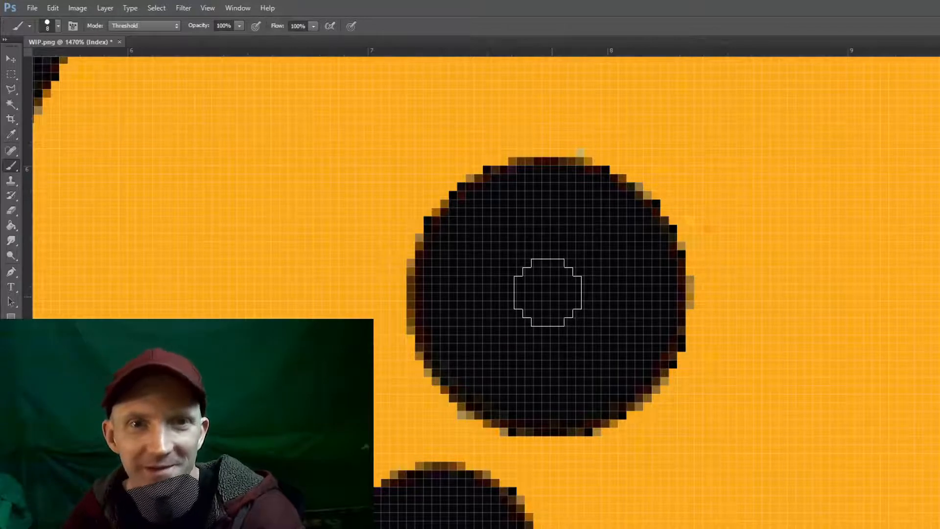
pyautogui.moveTo(677, 306); pyautogui.dragTo(249, 244)
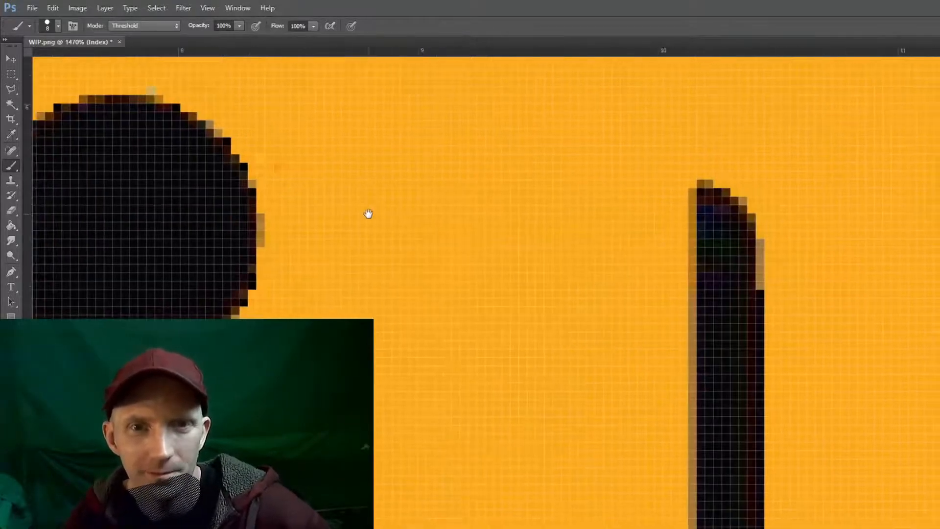
pyautogui.press('[')
pyautogui.press('[')
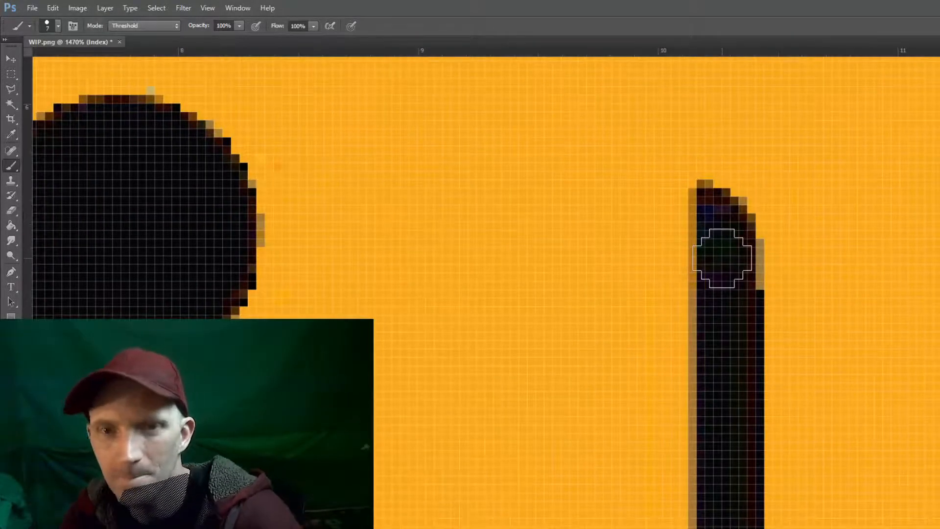
pyautogui.moveTo(725, 242)
pyautogui.mouseDown()
pyautogui.moveTo(730, 461)
pyautogui.moveTo(686, 210)
pyautogui.mouseUp()
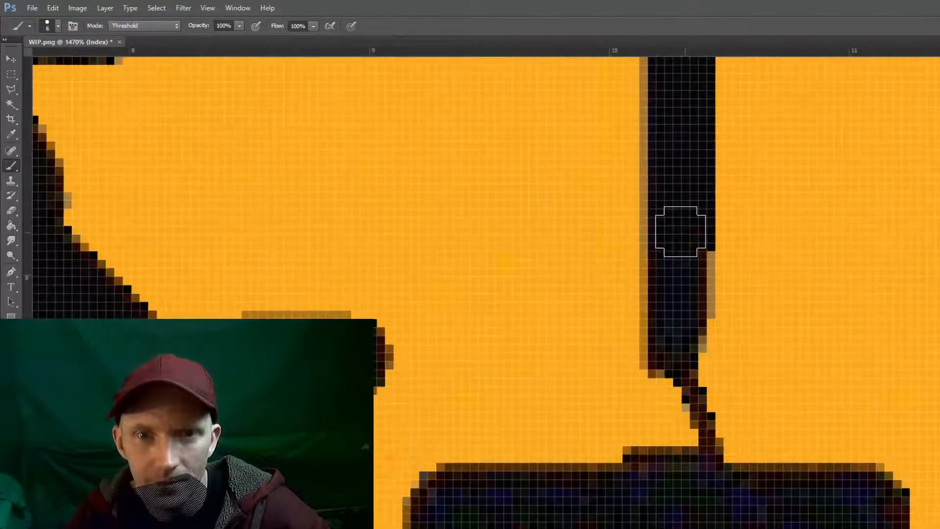
# - Black out the lower end of the monitor and paint a short diagonal foot from it towards the desk
pyautogui.press('[')
pyautogui.press('[')
pyautogui.moveTo(677, 238)
pyautogui.mouseDown()
pyautogui.moveTo(671, 336)
pyautogui.moveTo(605, 420)
pyautogui.mouseUp()
# - Paint over the coloured pixels in the desktop below the monitor with solid black
pyautogui.press(']')
pyautogui.press(']')
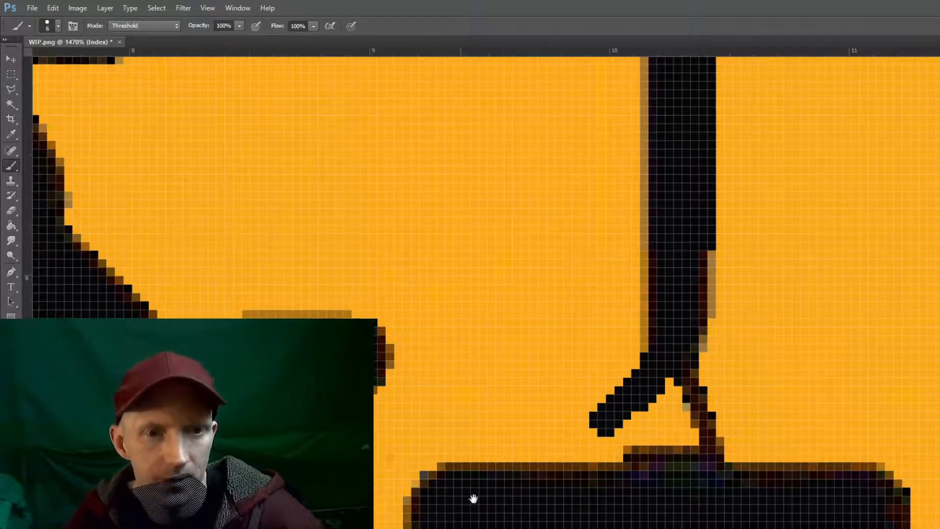
pyautogui.moveTo(472, 498); pyautogui.dragTo(785, 207)
pyautogui.moveTo(445, 370)
pyautogui.mouseDown()
pyautogui.moveTo(661, 274)
pyautogui.moveTo(729, 225)
pyautogui.moveTo(671, 267)
pyautogui.moveTo(626, 269)
pyautogui.mouseUp()
# - Save the cleaned-up sign to WIP.png
pyautogui.press('z')
pyautogui.press('b')
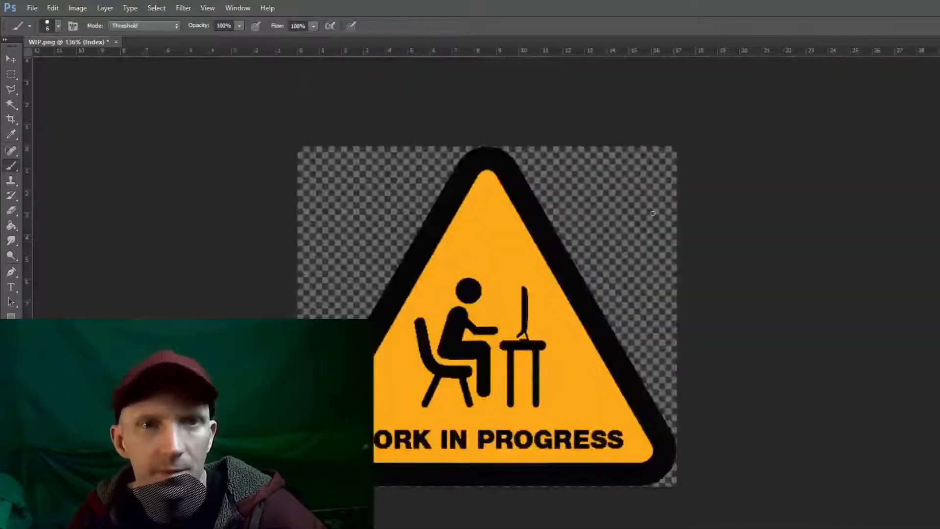
pyautogui.click(35, 8)
pyautogui.click(48, 136)
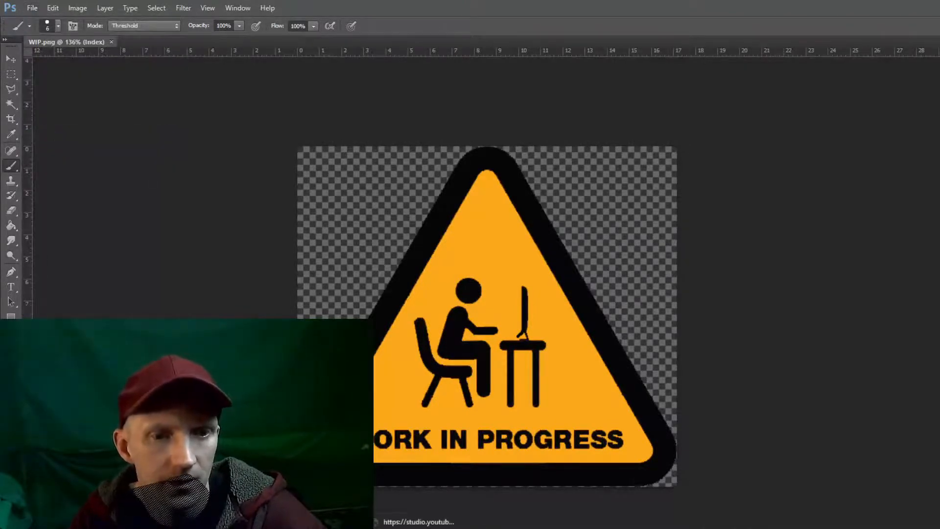
# - Switch to Unity and open the Lobby scene in place of the Intro scene
pyautogui.click(416, 528)
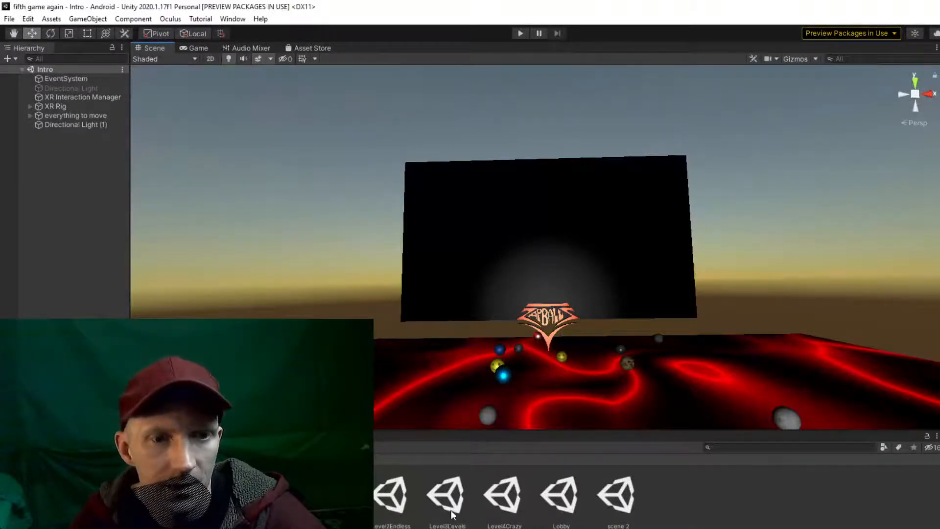
pyautogui.click(558, 500)
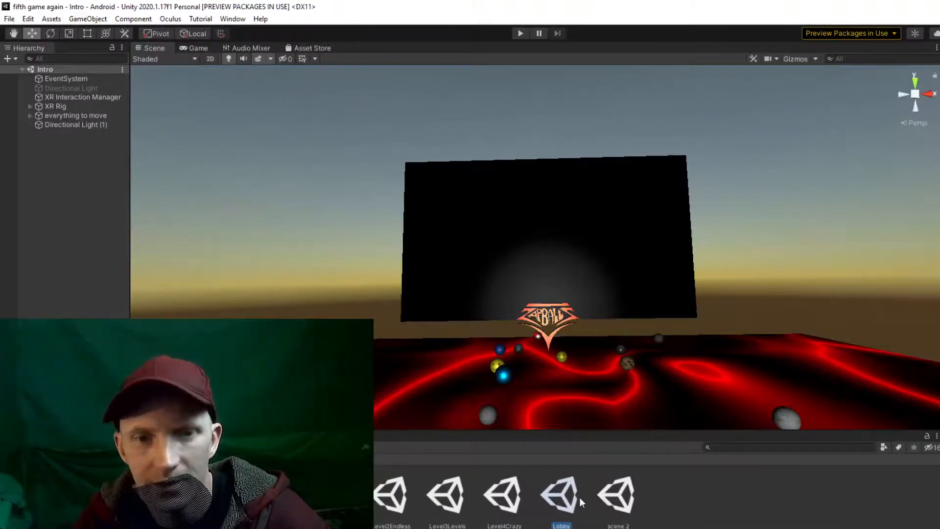
pyautogui.doubleClick(580, 498)
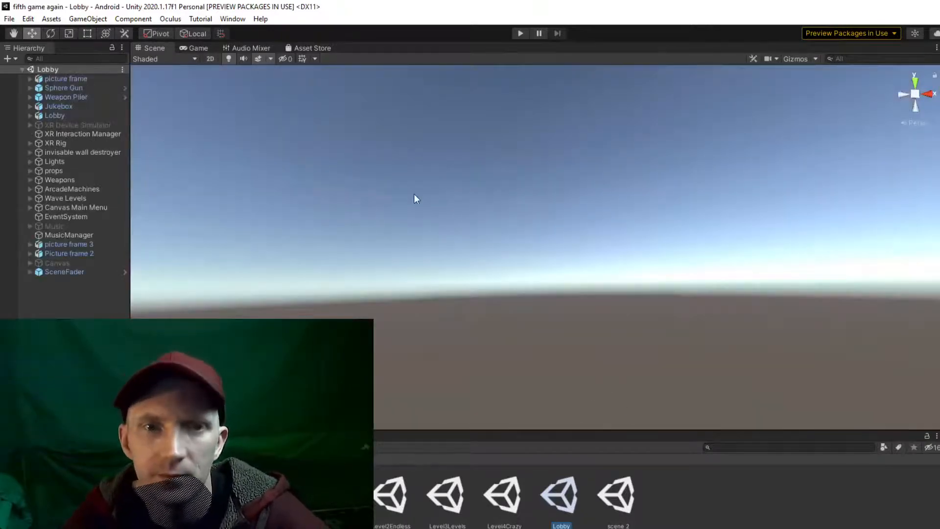
pyautogui.moveTo(417, 223); pyautogui.dragTo(780, 268)
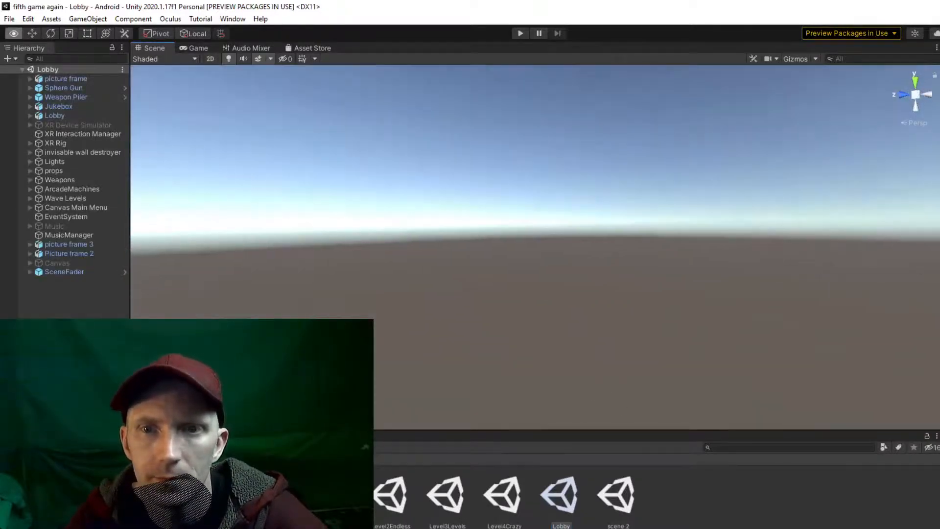
# - Examine the Work in Progress signs on the arcade machine's Endless and Crazy menu buttons up close
pyautogui.moveTo(844, 252); pyautogui.dragTo(778, 249)
pyautogui.moveTo(835, 256)
pyautogui.mouseDown()
pyautogui.moveTo(832, 247)
pyautogui.moveTo(832, 257)
pyautogui.mouseUp()
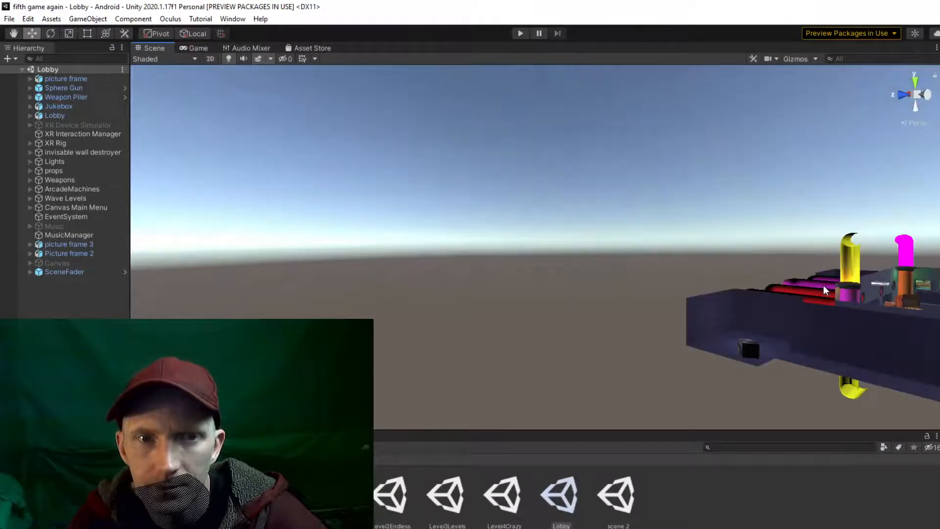
pyautogui.moveTo(801, 292); pyautogui.dragTo(877, 302)
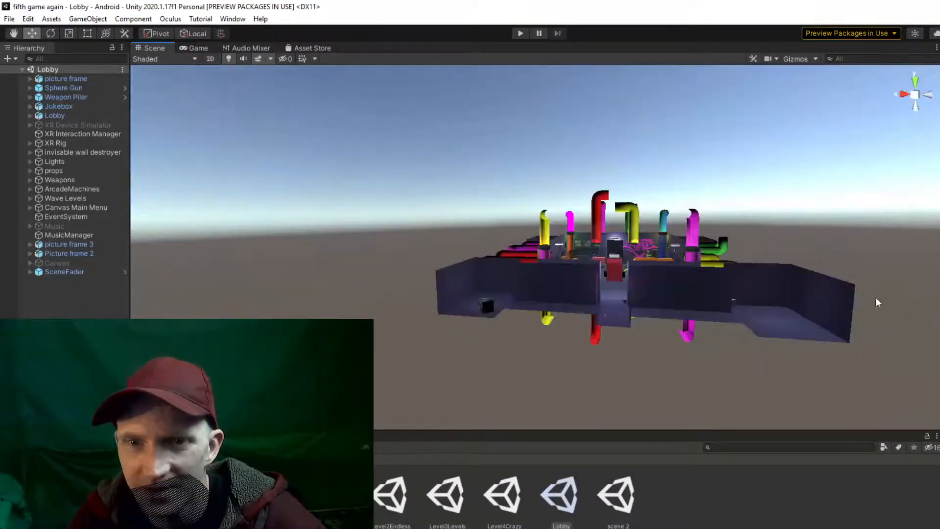
pyautogui.moveTo(695, 293); pyautogui.dragTo(218, 313)
pyautogui.press('w')
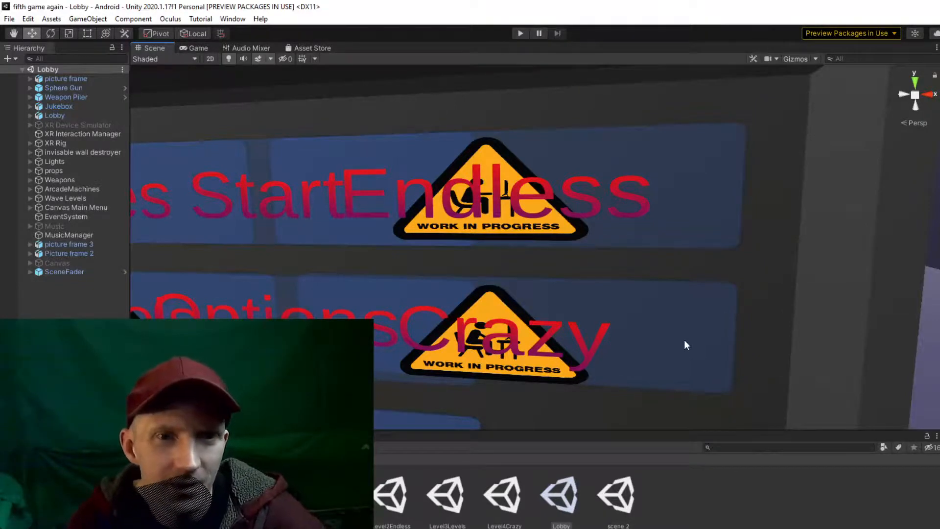
pyautogui.rightClick(572, 311)
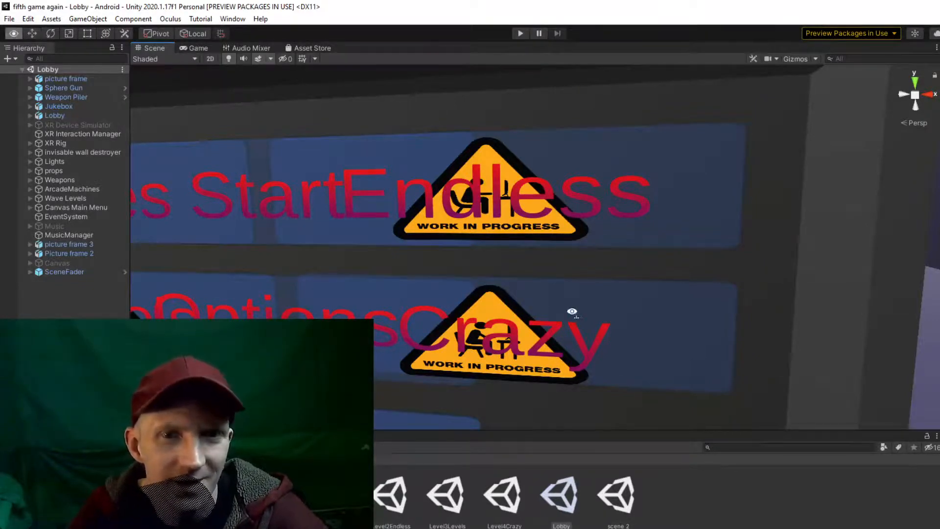
pyautogui.press('s')
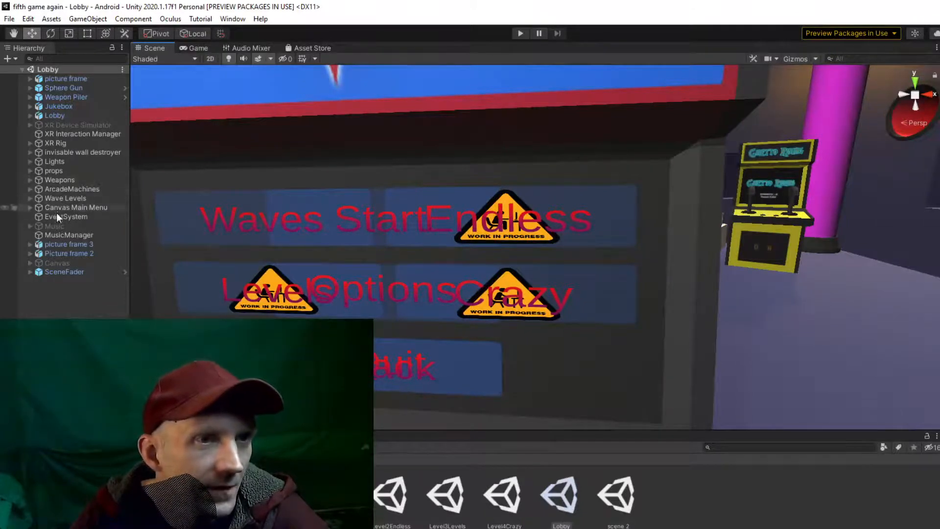
# - Deactivate the Game Options and Main Menu objects under Canvas Main Menu
pyautogui.click(296, 240)
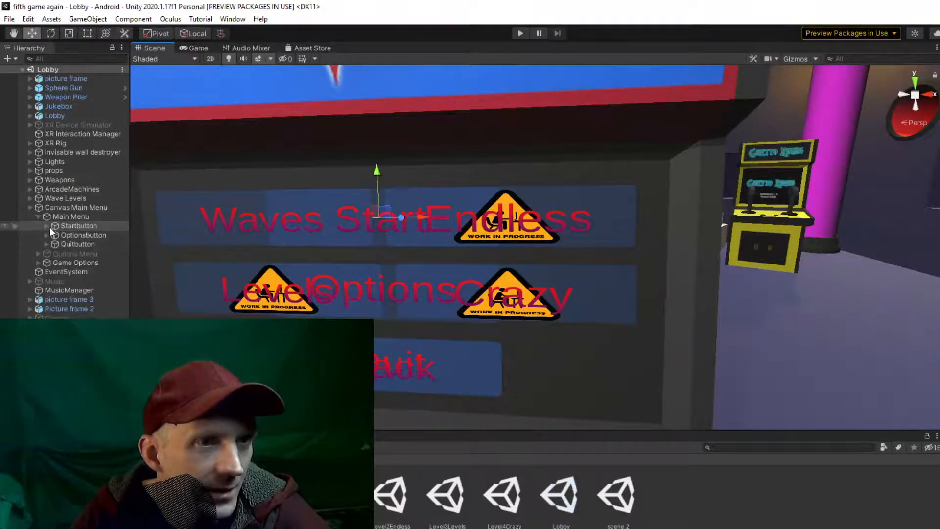
pyautogui.click(47, 261)
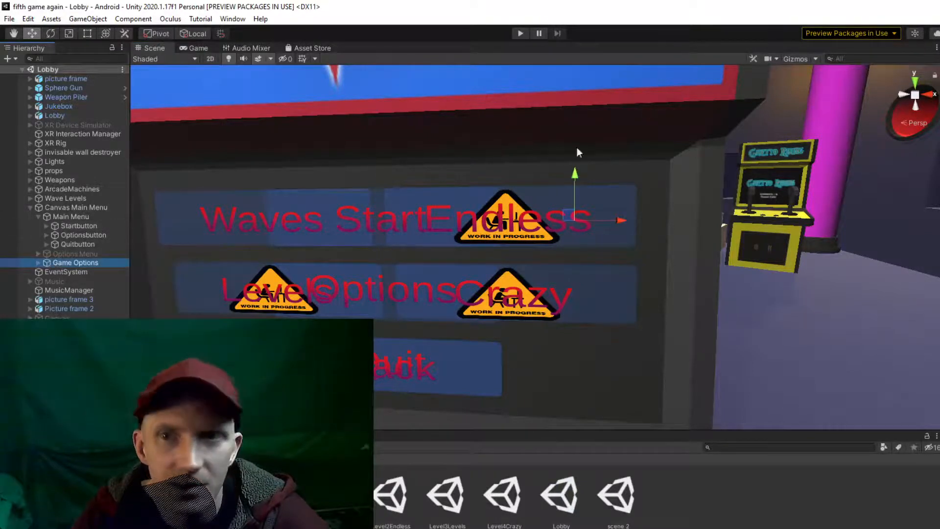
pyautogui.click(939, 60)
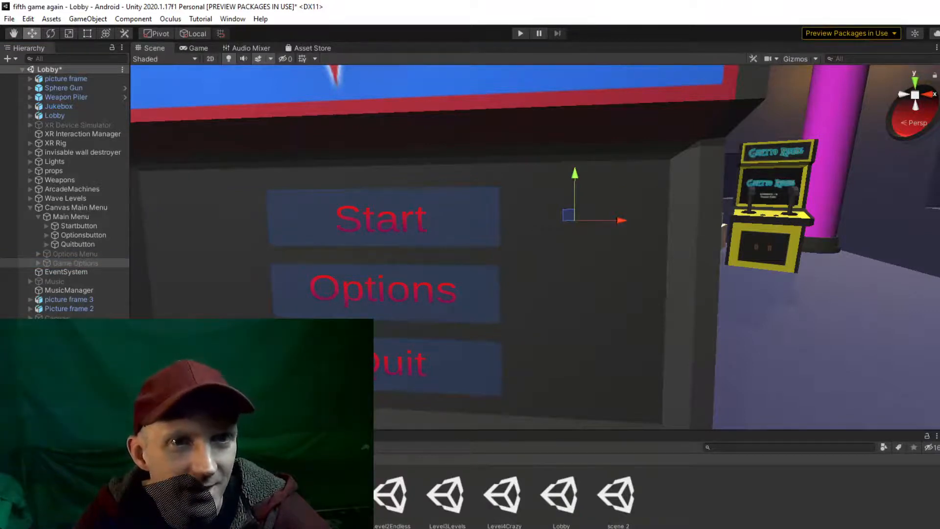
pyautogui.click(67, 217)
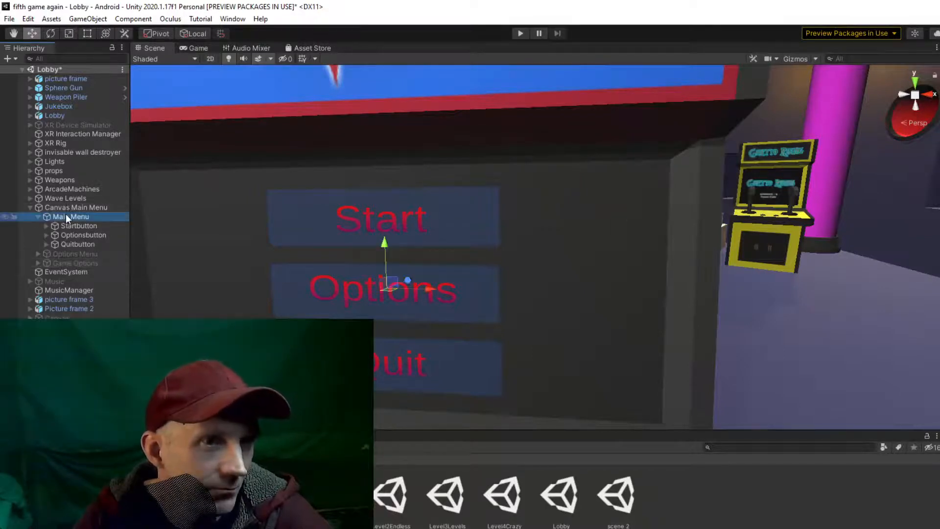
pyautogui.click(37, 216)
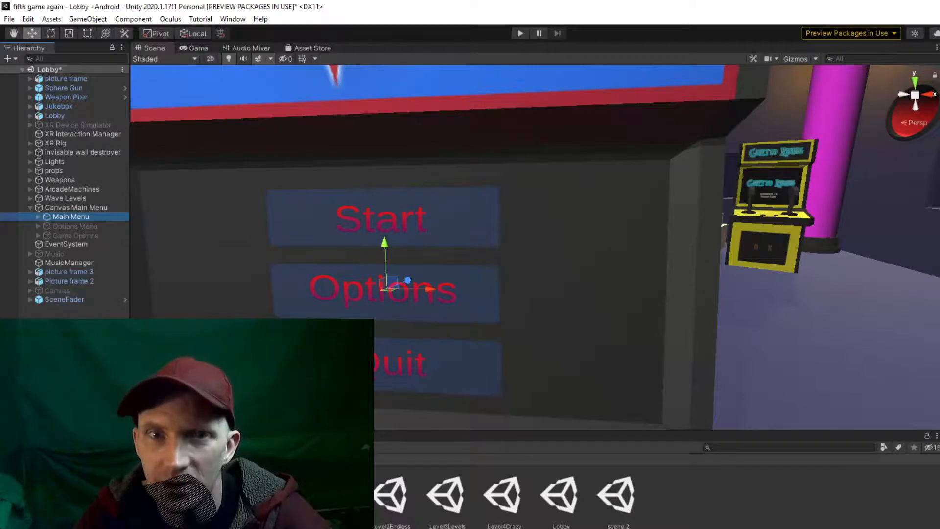
pyautogui.hotkey('alt', 'shift', 'a')
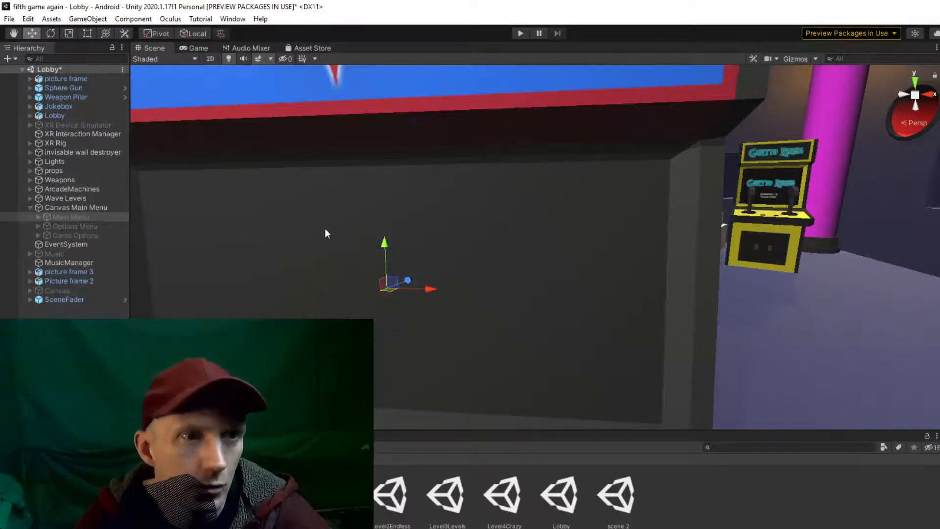
# - Reactivate the Game Options menu and inspect the signs on its Endless and Crazy buttons
pyautogui.click(66, 236)
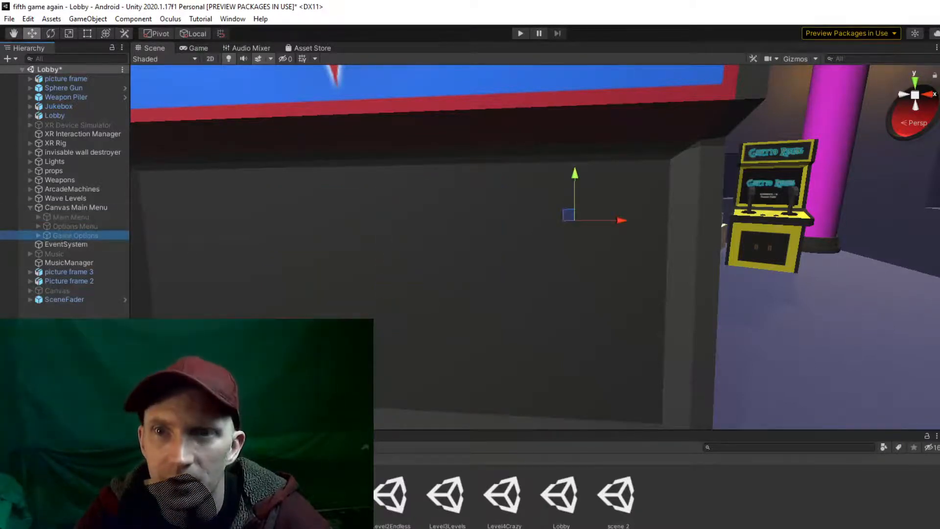
pyautogui.hotkey('alt', 'shift', 'a')
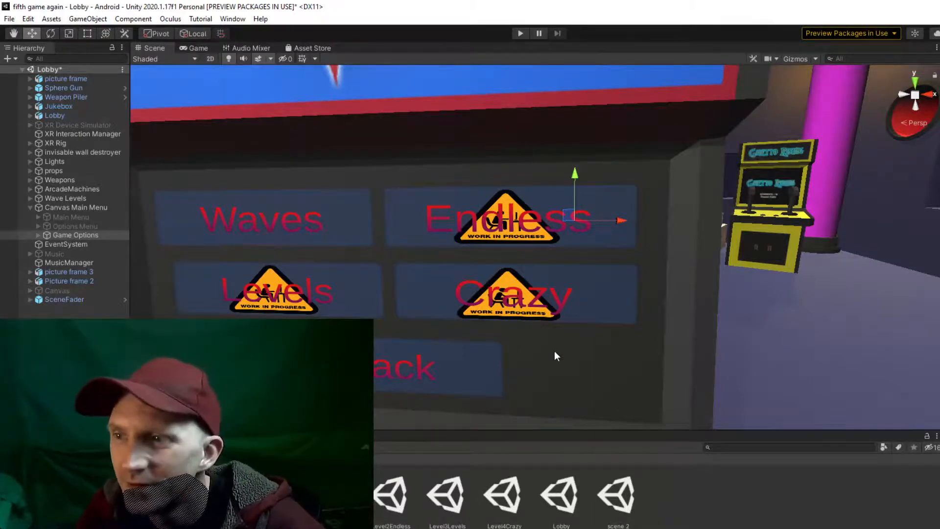
pyautogui.moveTo(530, 368); pyautogui.dragTo(524, 383)
pyautogui.press('w')
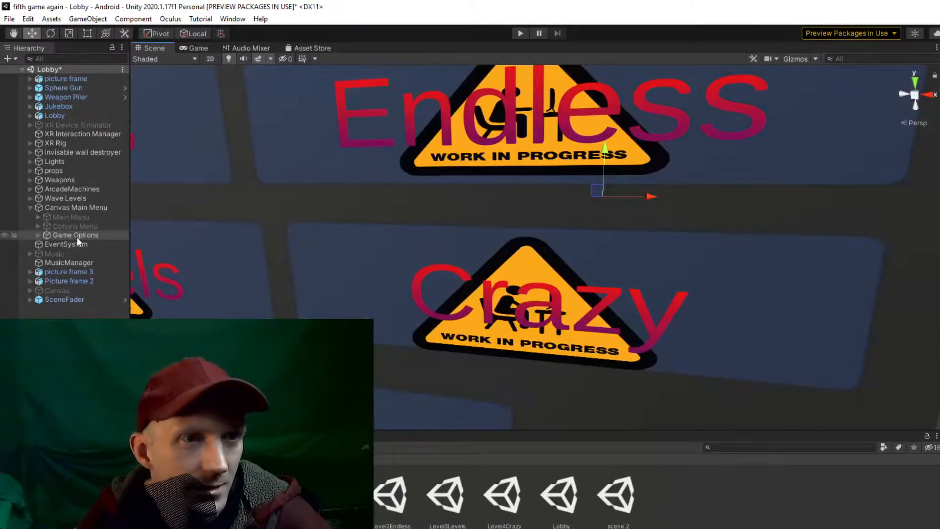
# - Reorder the Endless button's children in Game Options, placing Image above Text (TMP)
pyautogui.click(36, 234)
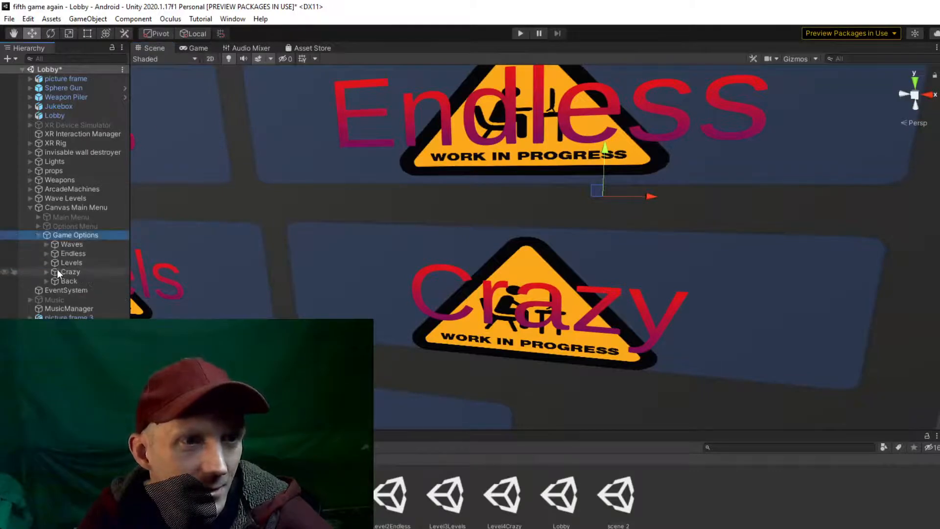
pyautogui.click(45, 244)
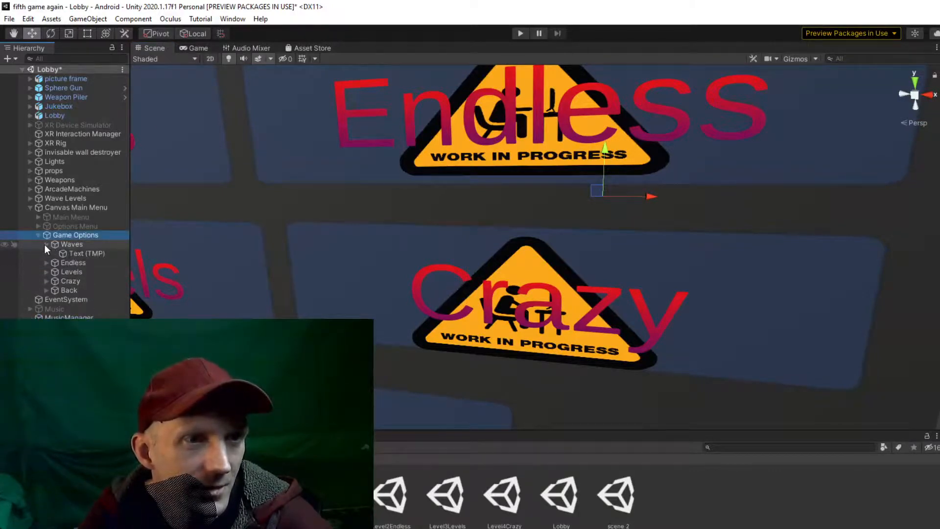
pyautogui.click(73, 245)
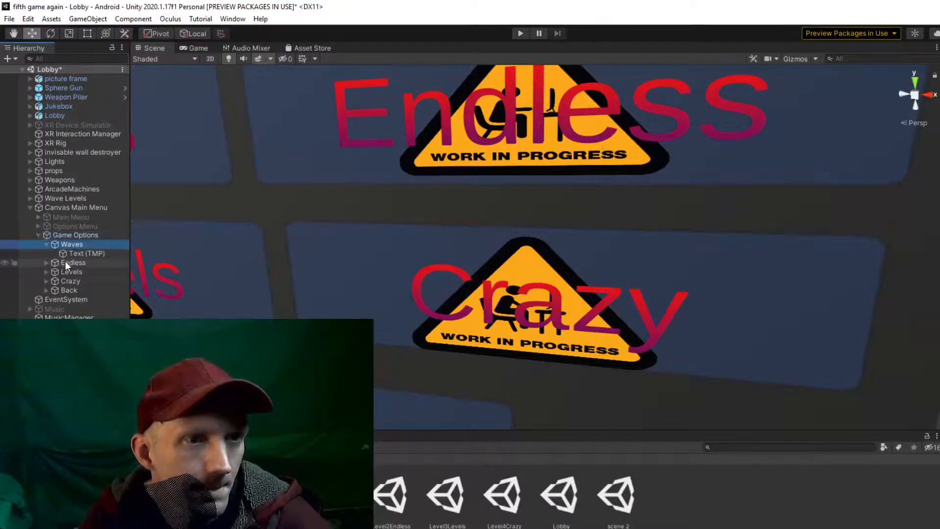
pyautogui.click(64, 262)
pyautogui.click(46, 263)
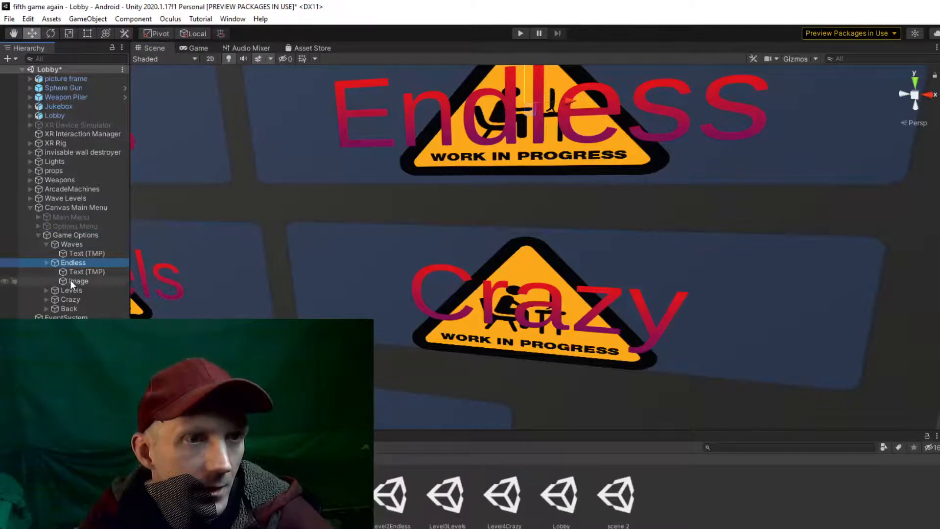
pyautogui.moveTo(69, 280); pyautogui.dragTo(71, 270)
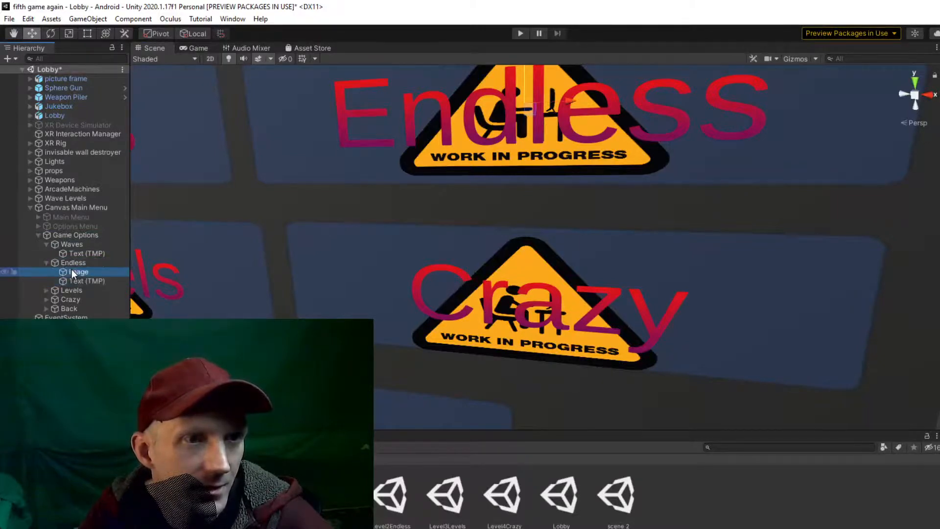
# - Move the Endless button's Image back below its Text (TMP) in the object order
pyautogui.moveTo(274, 260); pyautogui.dragTo(419, 248)
pyautogui.press('s')
pyautogui.moveTo(95, 271); pyautogui.dragTo(92, 286)
# - Save the Lobby scene with only the Game Options menu active on the arcade machine
pyautogui.moveTo(740, 329); pyautogui.dragTo(646, 320)
pyautogui.press('w')
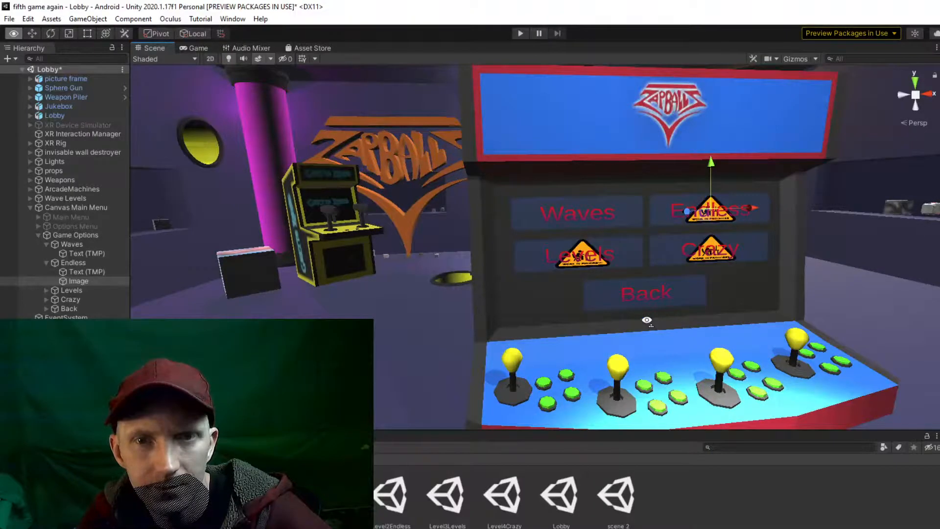
pyautogui.click(15, 19)
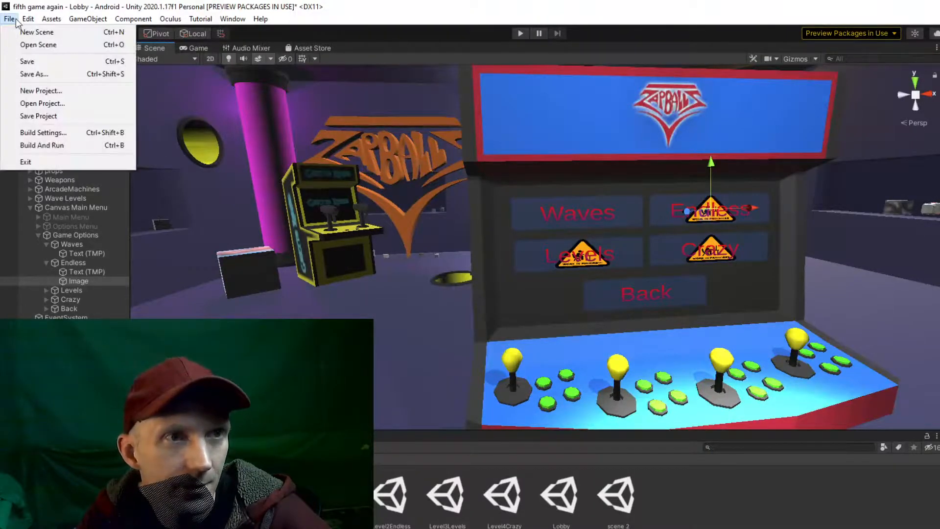
pyautogui.click(25, 61)
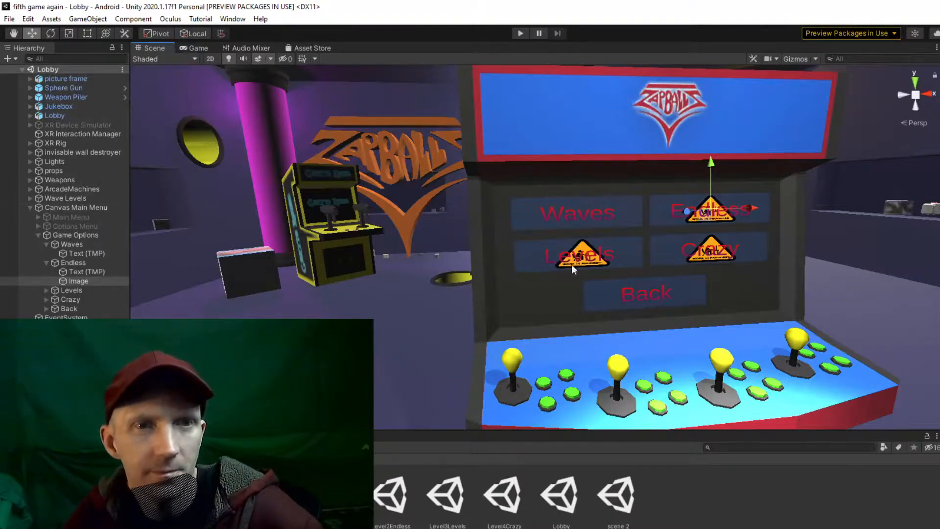
# - Look around the lobby and examine the arcade machine's Game Options buttons and their Work in Progress signs up close
pyautogui.moveTo(412, 329); pyautogui.dragTo(11, 311)
pyautogui.moveTo(939, 321); pyautogui.dragTo(407, 323)
pyautogui.press('s')
pyautogui.press('a')
pyautogui.press('w')
pyautogui.press('s')
pyautogui.press('d')
pyautogui.press('w')
pyautogui.press('s')
pyautogui.press('w')
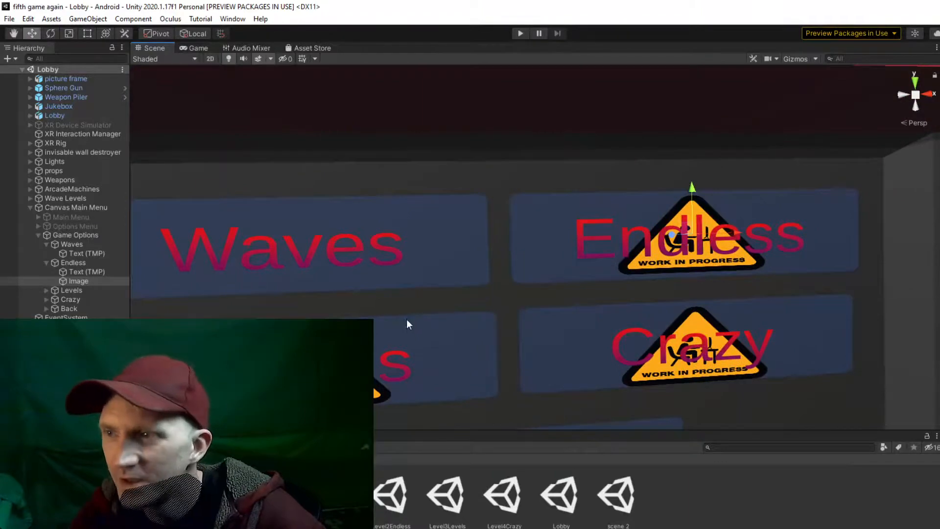